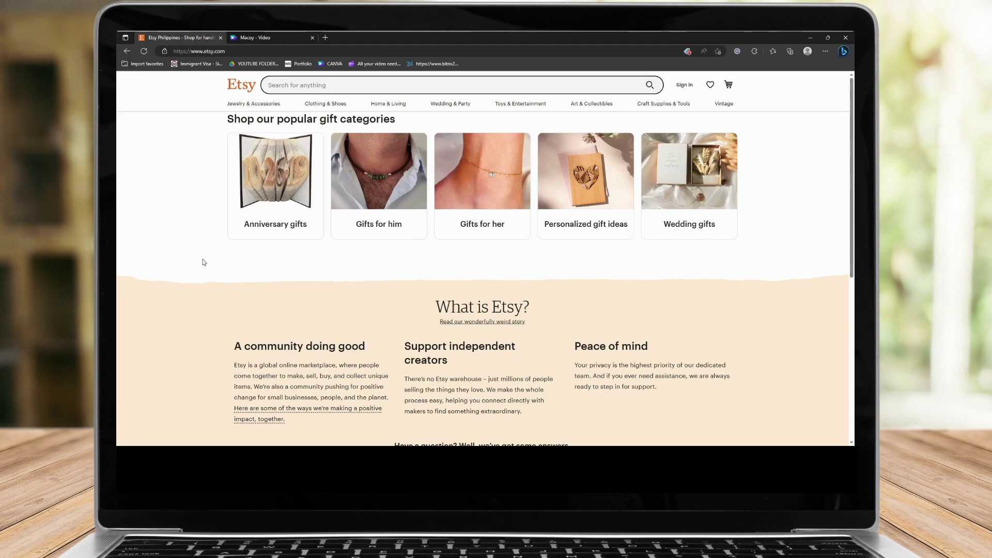
- Open the Etsy sign-in form and start filling in the password
scroll(197, 279, "down", 6)
scroll(202, 275, "up", 6)
left_click(215, 52)
left_click(214, 52)
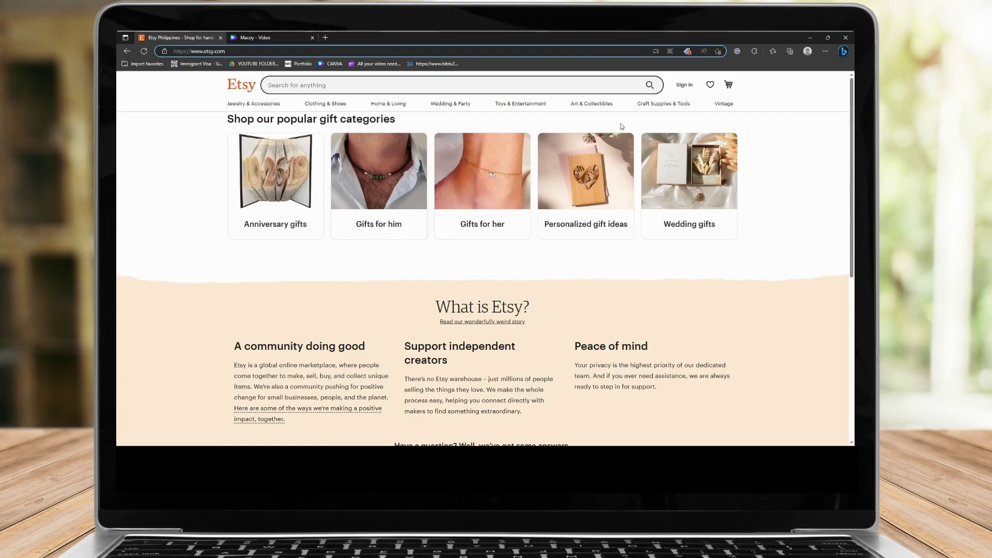
left_click(685, 91)
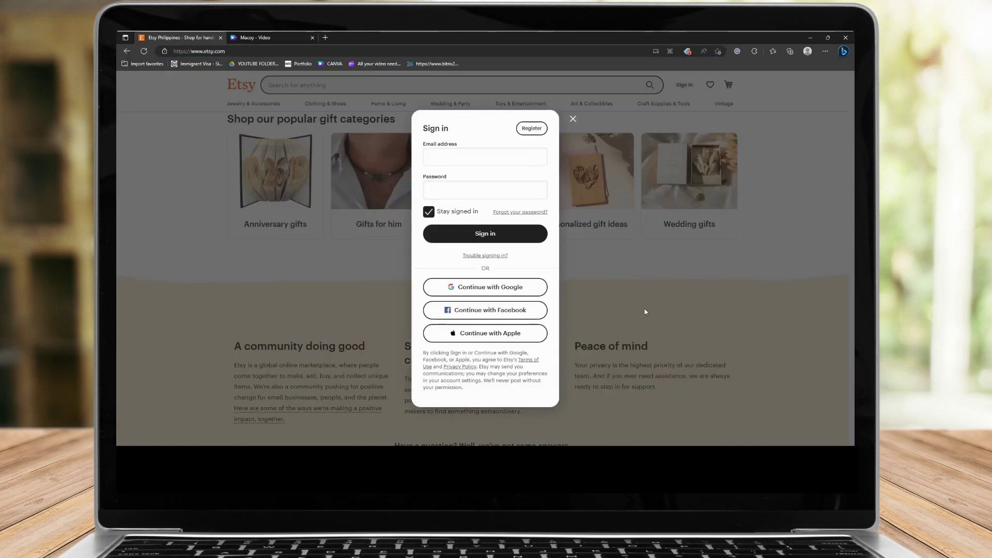
left_click(440, 186)
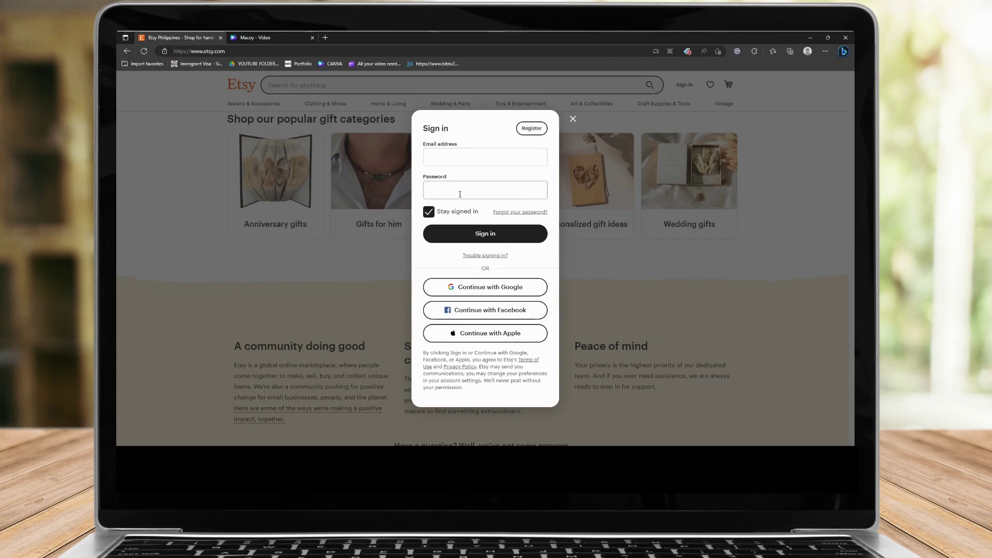
- Switch to Register and submit the new account with the autofilled email and password
left_click(533, 128)
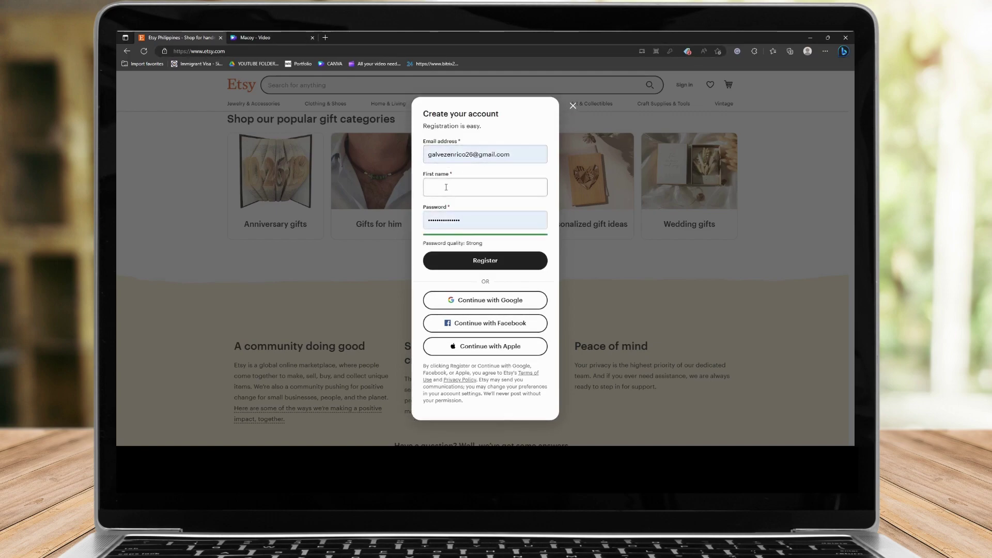
left_click(472, 154)
left_click_drag(537, 155, 427, 153)
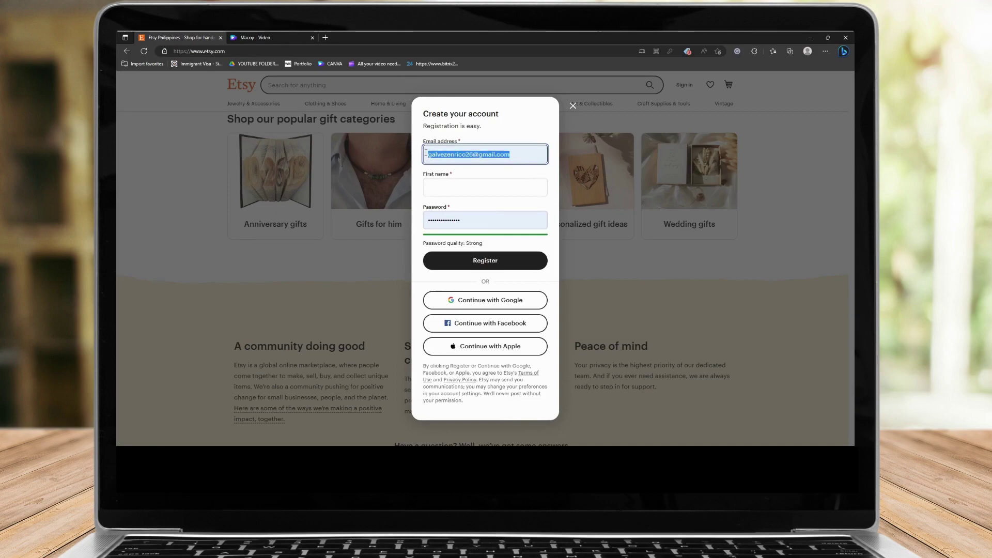
left_click(518, 324)
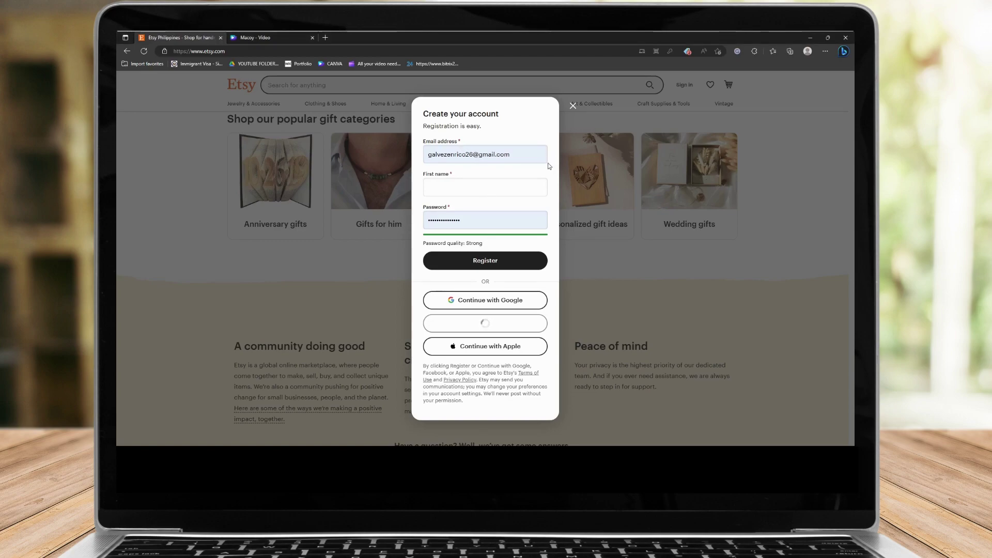
key("Return")
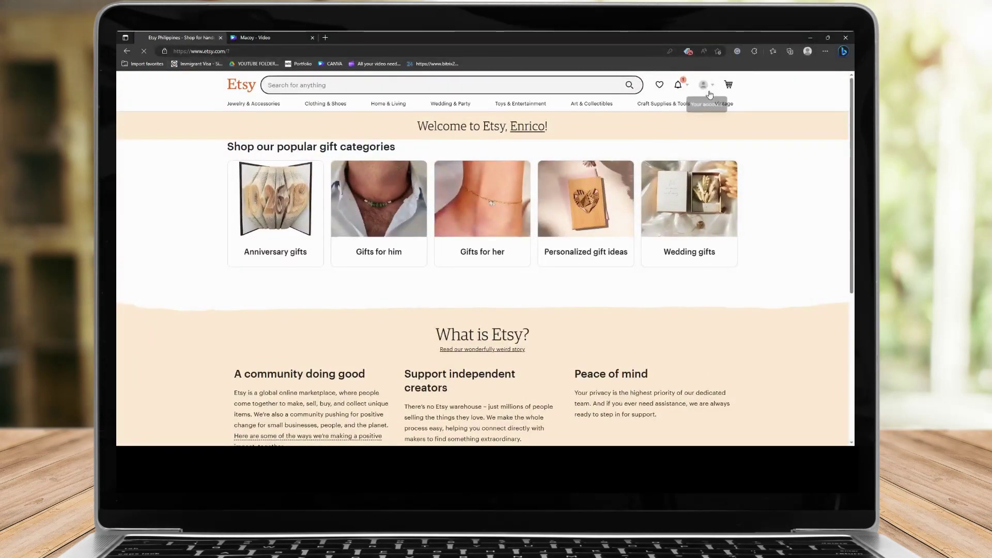
- Go to the Sell on Etsy page from the account menu
left_click(707, 88)
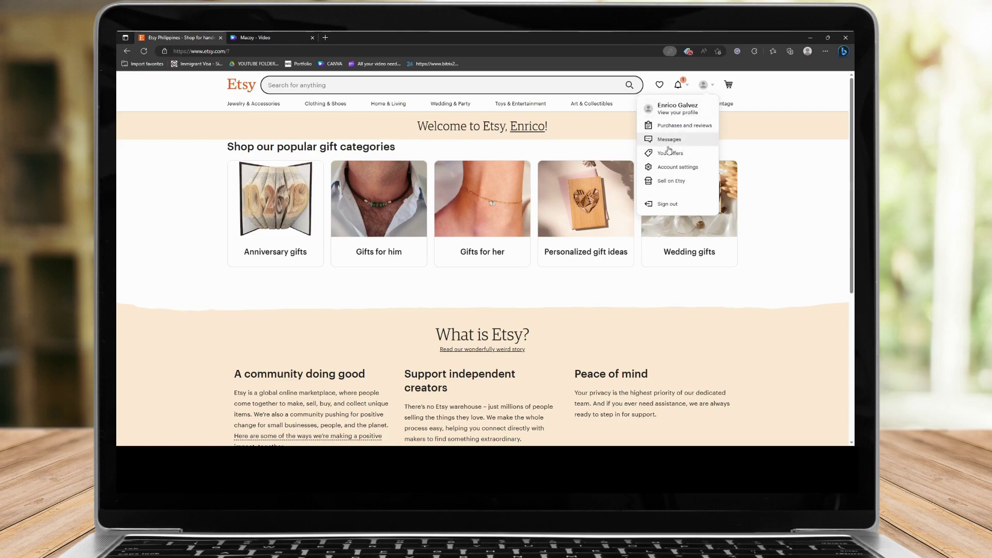
left_click(680, 182)
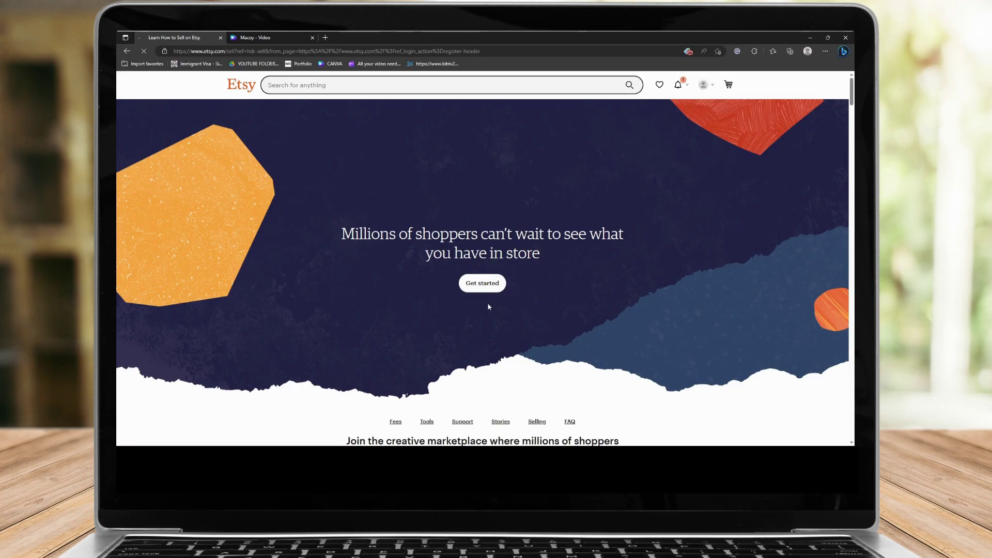
- Begin seller sign-up and accept the terms to start shop onboarding
left_click(493, 288)
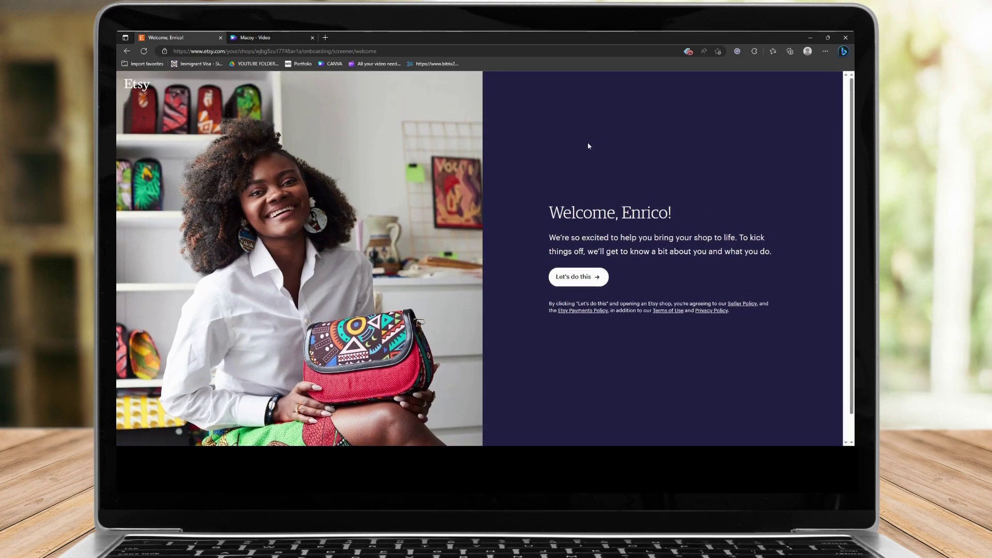
left_click(578, 277)
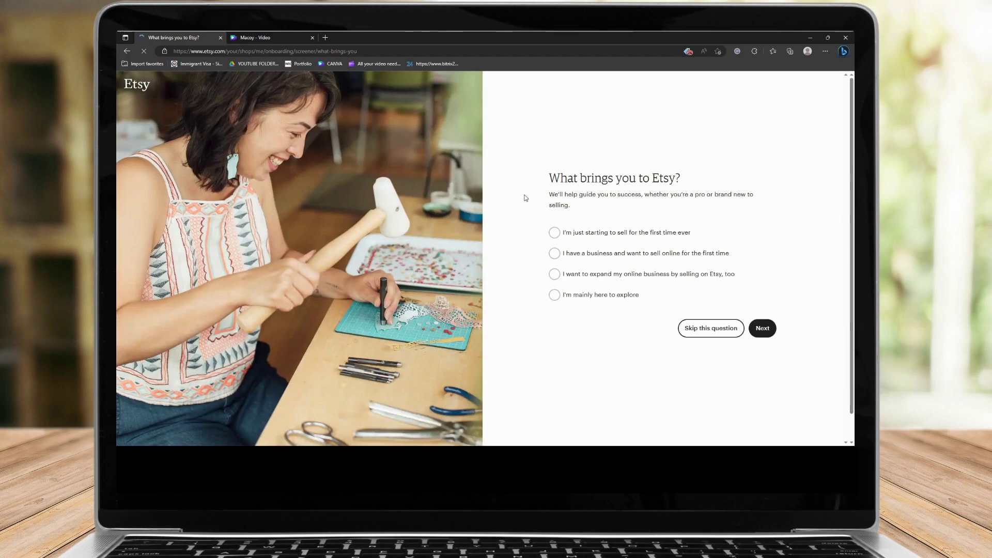
left_click_drag(548, 178, 687, 177)
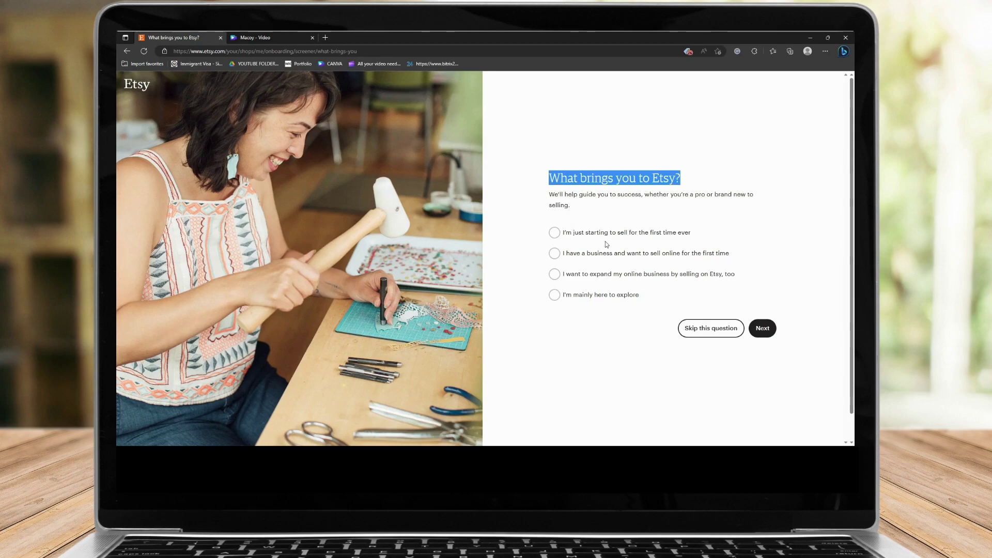
- Answer the first onboarding question as a first-time seller and continue
left_click(554, 233)
left_click(556, 253)
left_click(555, 274)
left_click(555, 295)
left_click(554, 274)
left_click(555, 253)
left_click(555, 233)
left_click(555, 253)
left_click(555, 274)
left_click(555, 295)
left_click(555, 233)
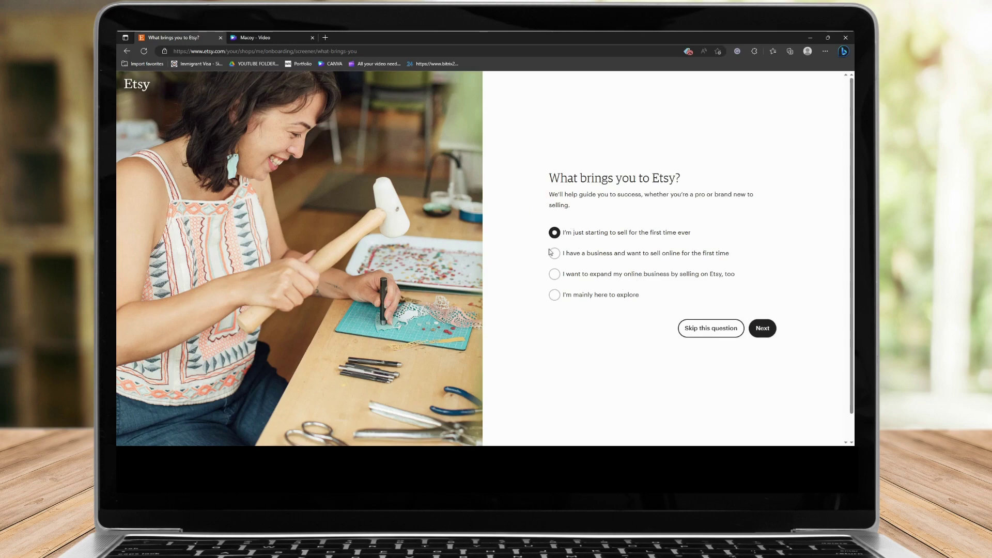
left_click(762, 328)
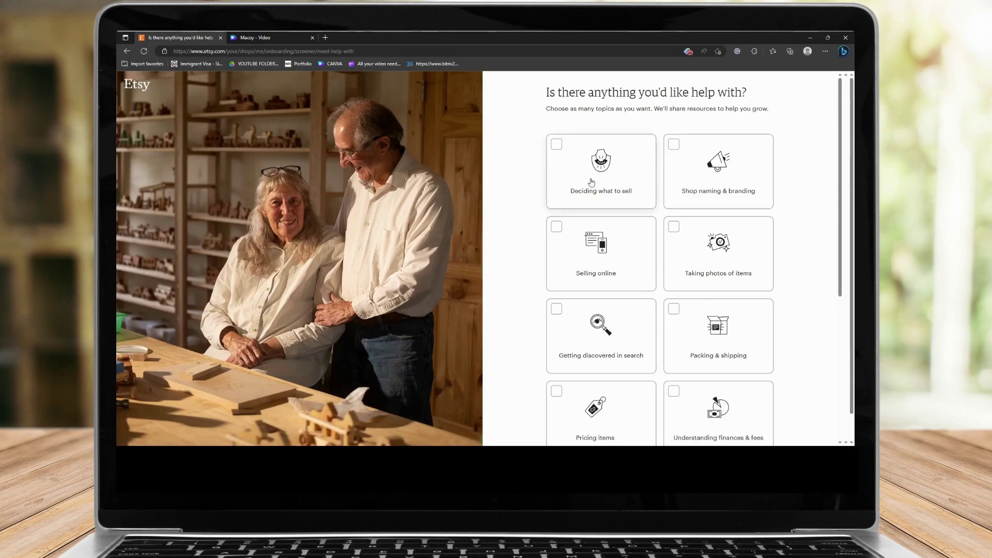
- Request help with Deciding what to sell and continue to shop setup
scroll(640, 217, "down", 1)
scroll(640, 217, "up", 1)
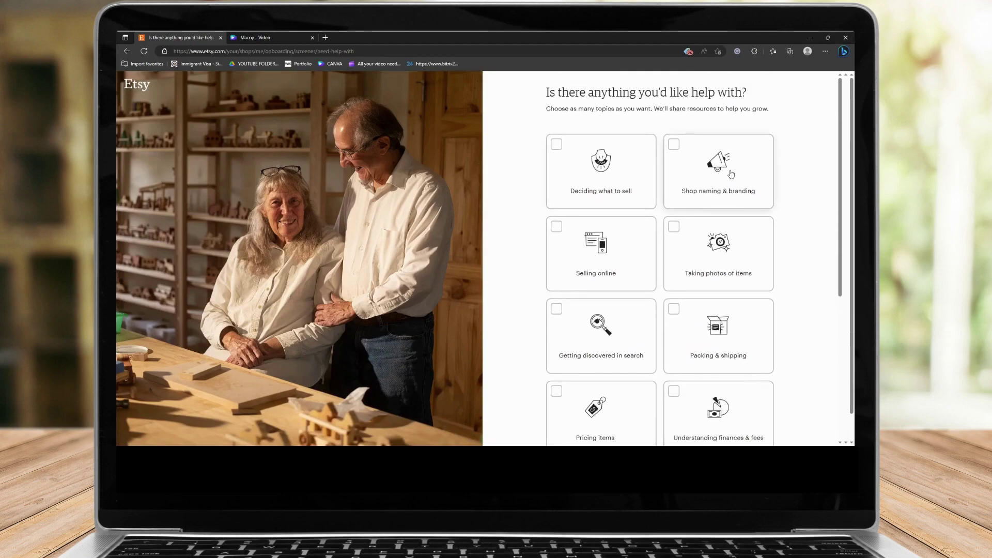
scroll(734, 174, "down", 5)
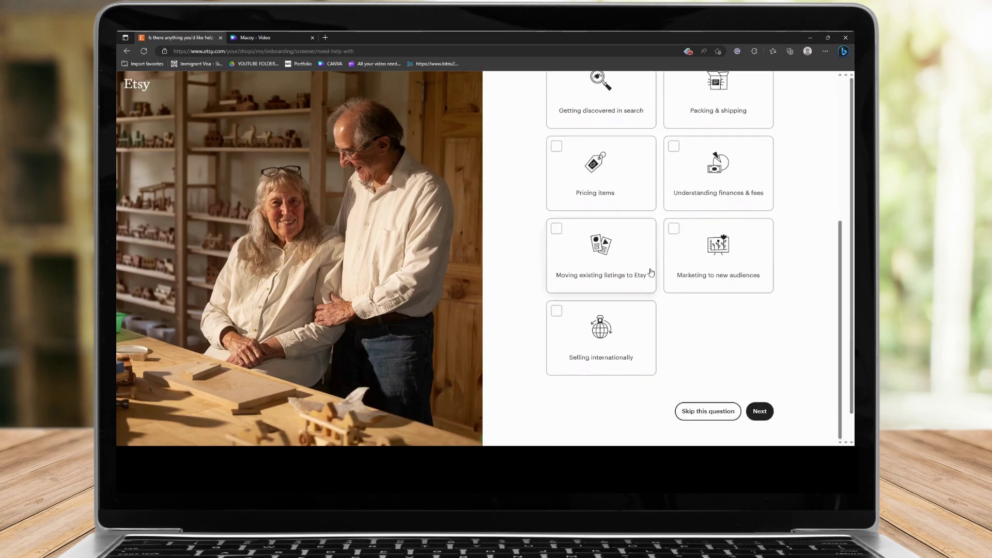
scroll(652, 263, "up", 5)
scroll(636, 290, "down", 5)
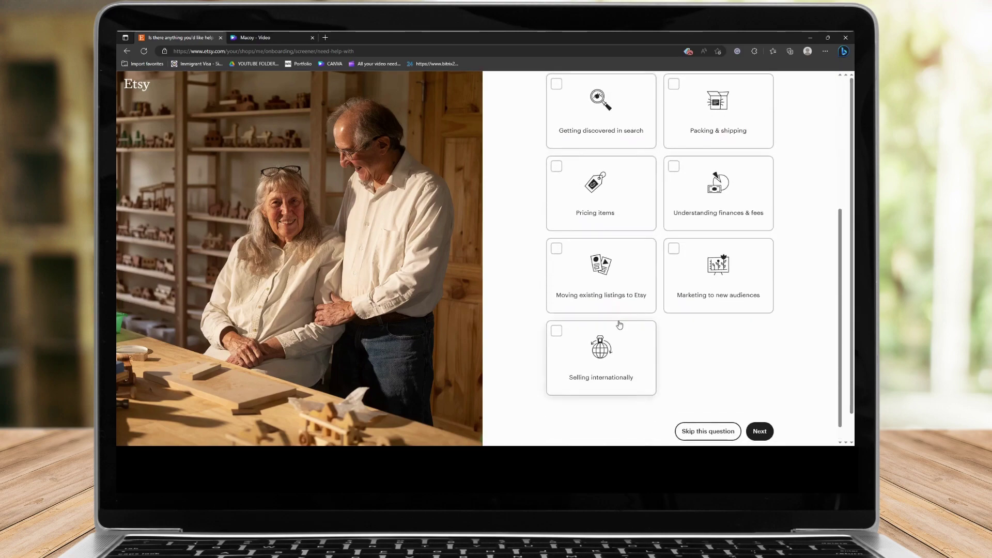
scroll(620, 325, "up", 5)
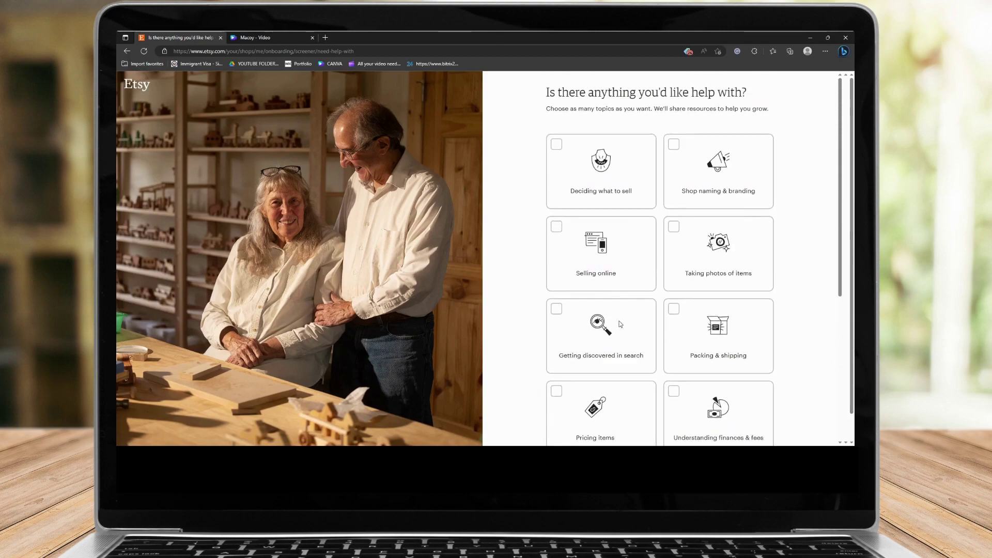
left_click(558, 146)
scroll(620, 276, "down", 5)
left_click(761, 413)
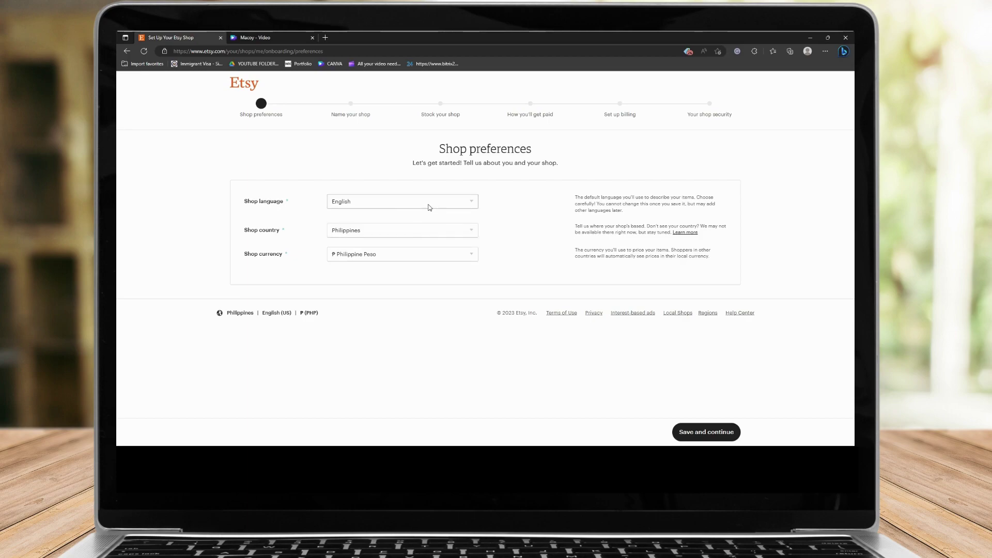
- Confirm English, Philippines and Philippine Peso as shop language, country and currency, then save
left_click(428, 206)
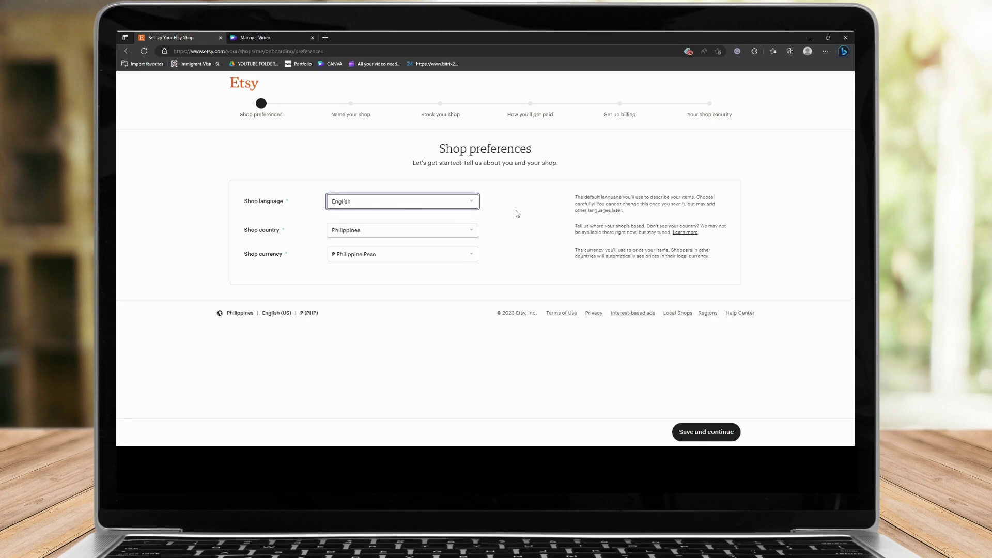
left_click(414, 238)
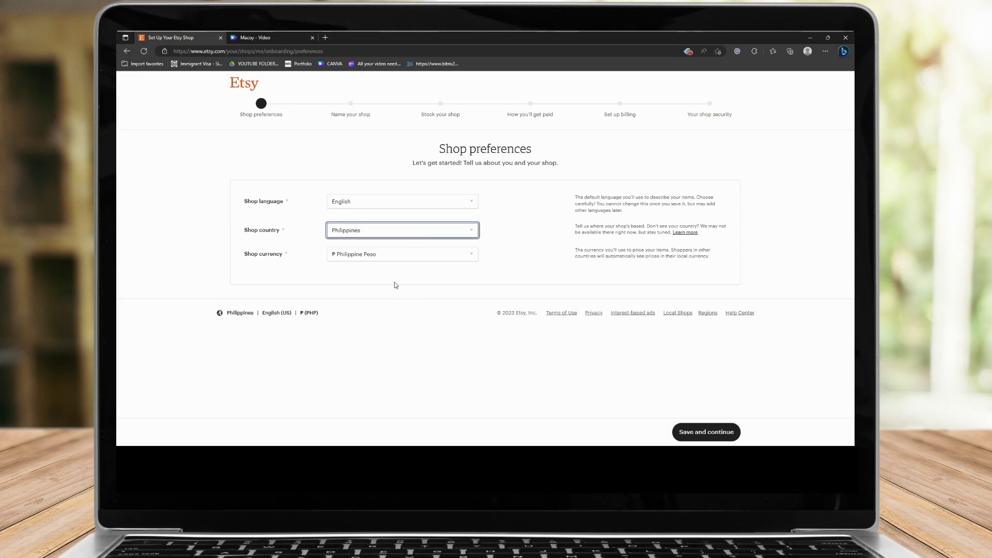
left_click(396, 260)
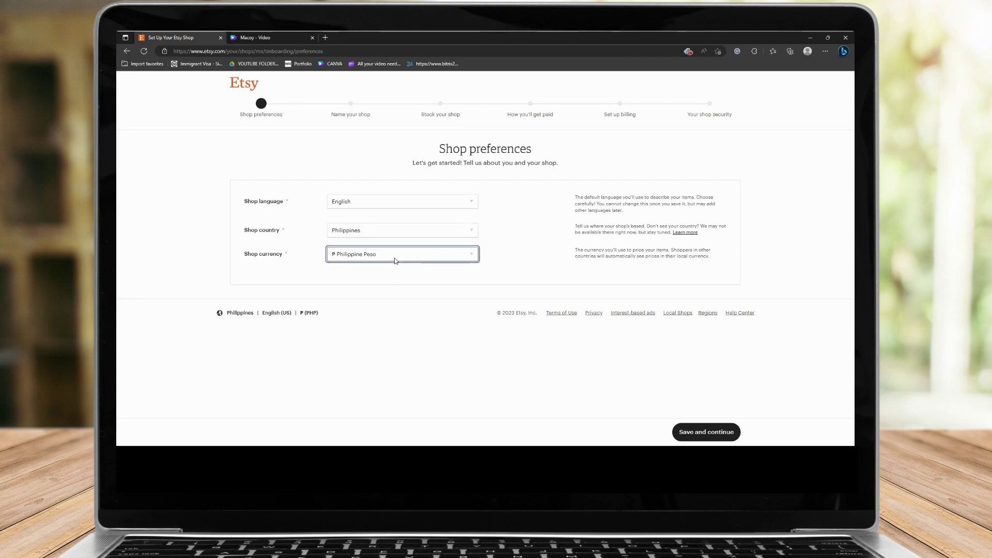
left_click(408, 236)
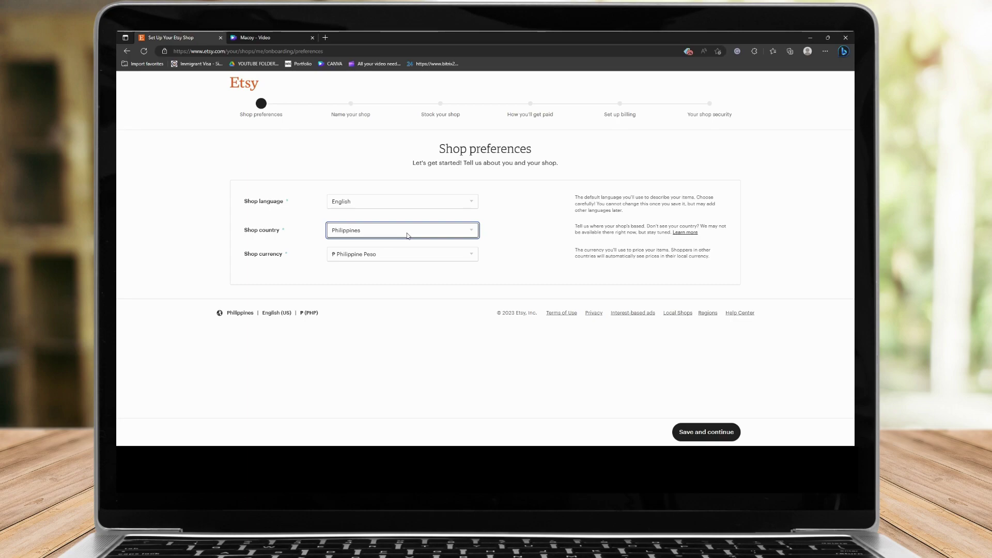
left_click(423, 257)
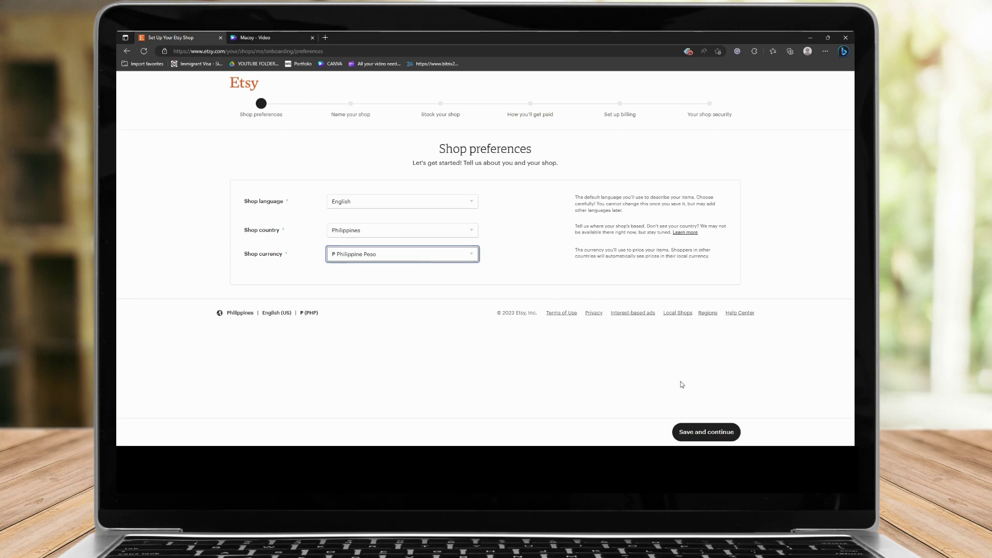
left_click(725, 425)
- Name the shop LezztryShop, removing the stray space, and save it
left_click(487, 219)
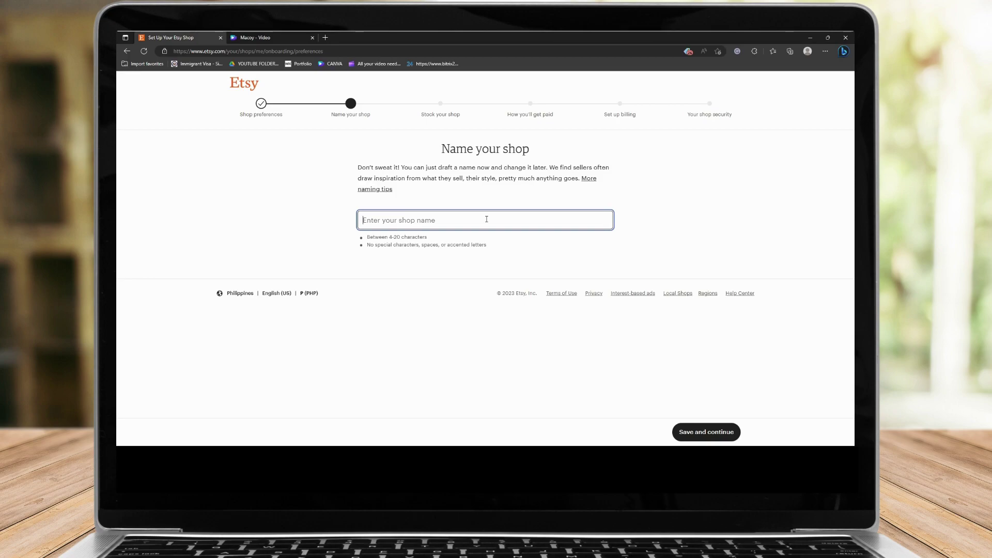
type("LEzztry Shop")
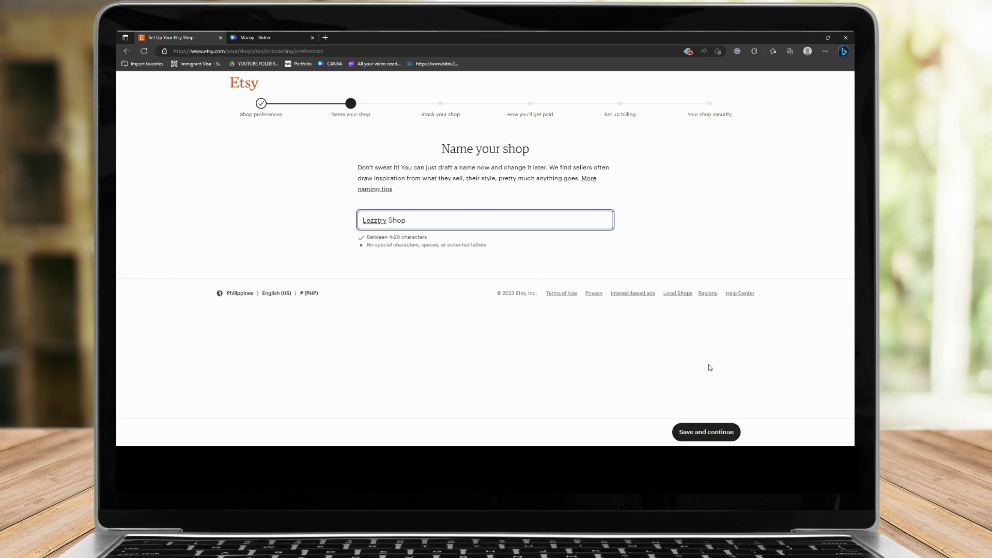
left_click(701, 433)
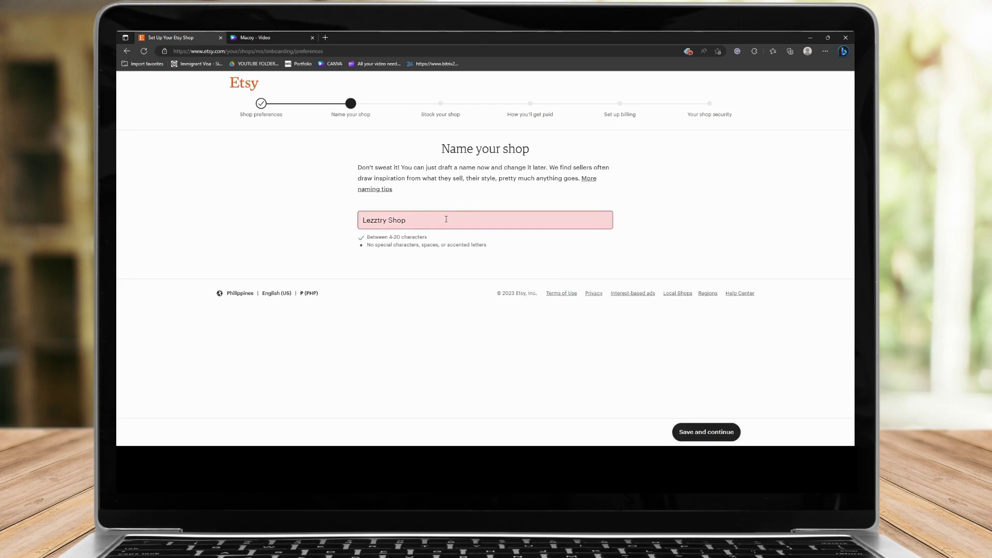
left_click(391, 222)
key("BackSpace")
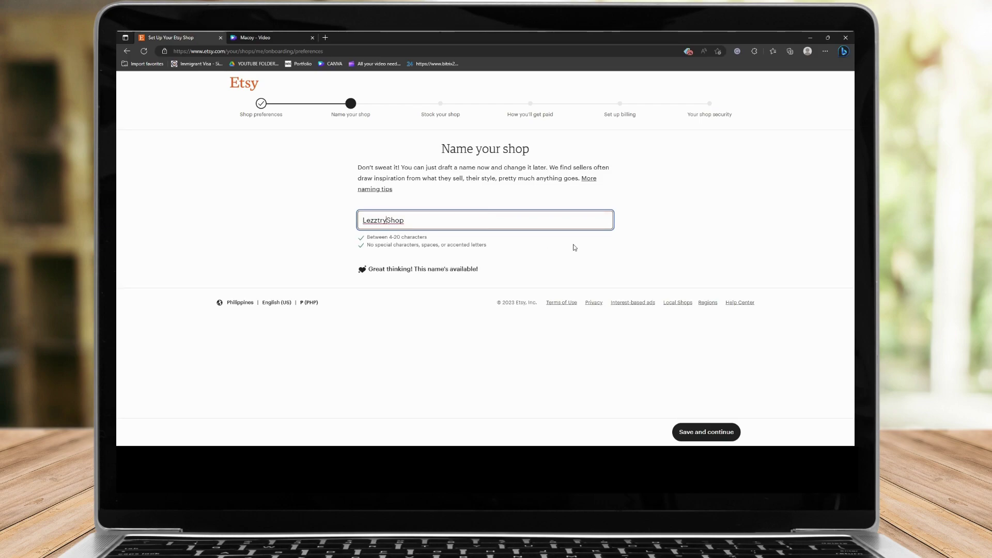
left_click(729, 432)
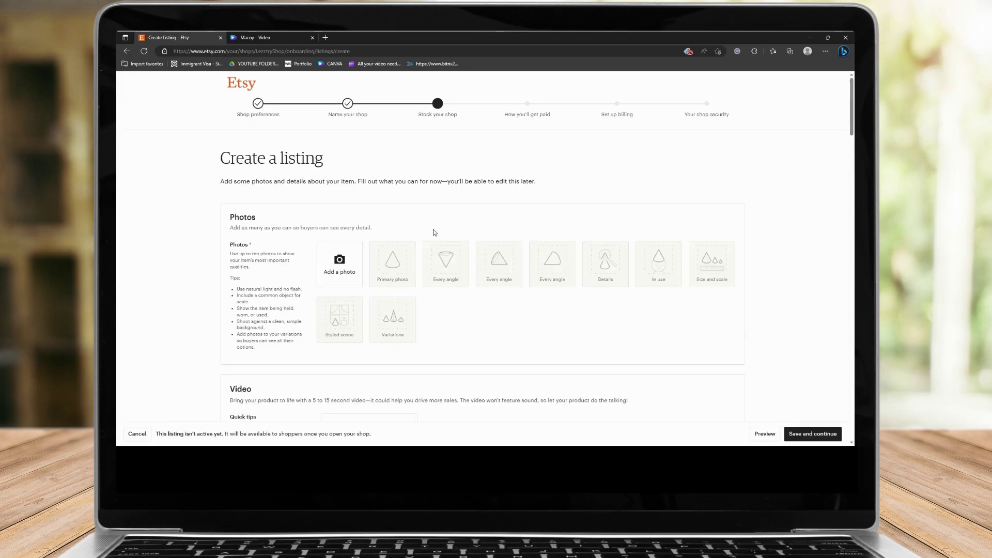
- Look over LezztryShop's Create a listing form, scrolling through the photos and details sections
double_click(280, 156)
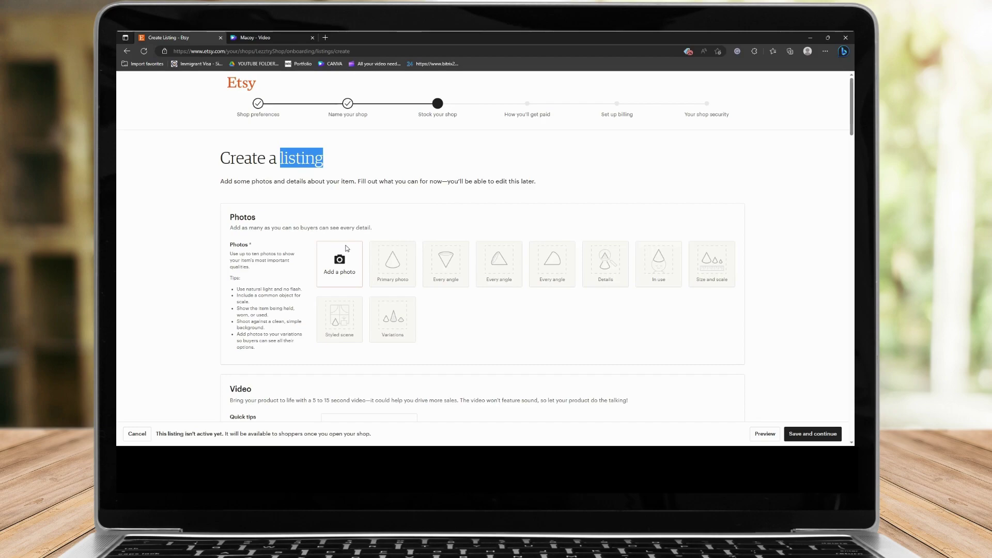
scroll(402, 306, "down", 2)
scroll(398, 298, "up", 2)
scroll(355, 302, "down", 1)
scroll(350, 304, "up", 1)
scroll(360, 303, "down", 1)
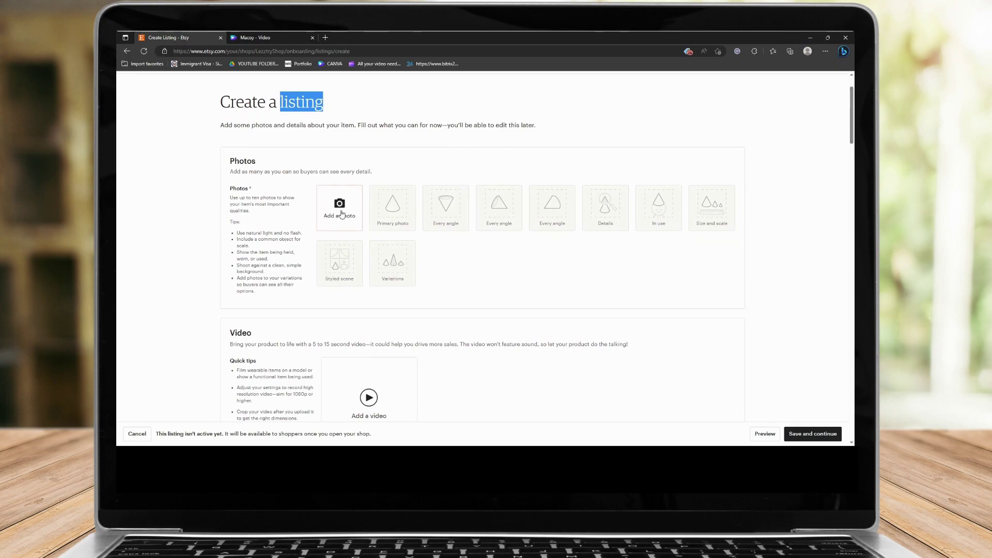
scroll(342, 212, "up", 1)
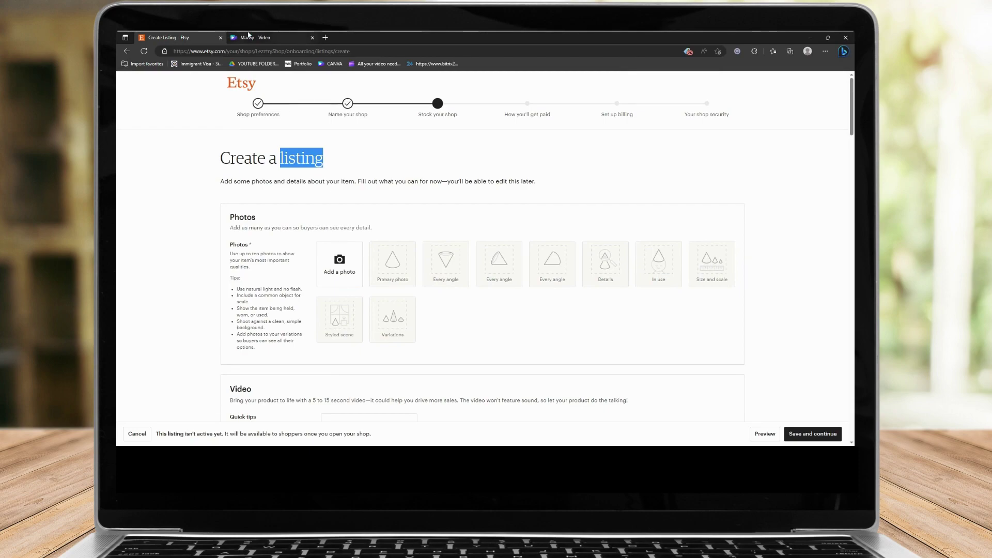
- Switch to the Canva video design, briefly visit canva.com, then close that tab
left_click(272, 38)
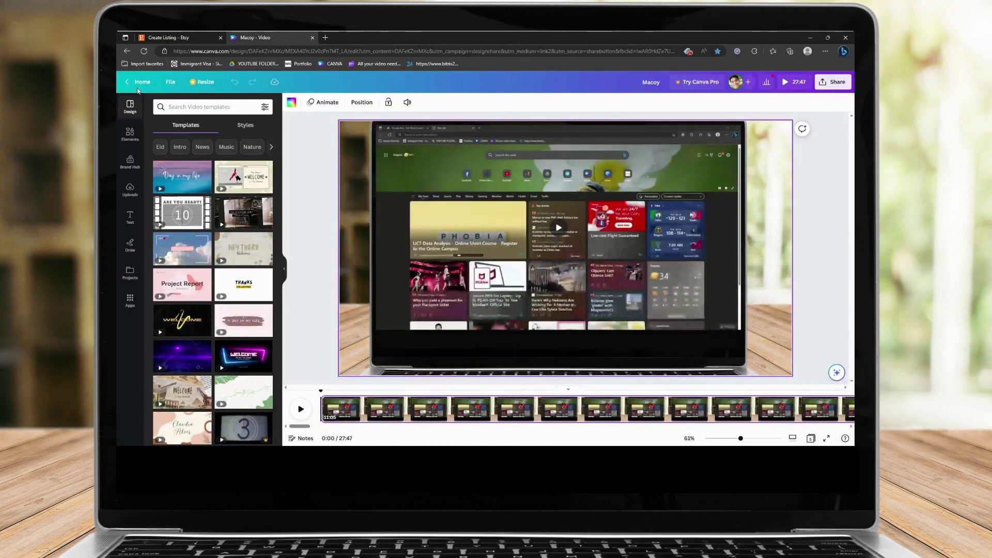
left_click(325, 37)
type("canva.com")
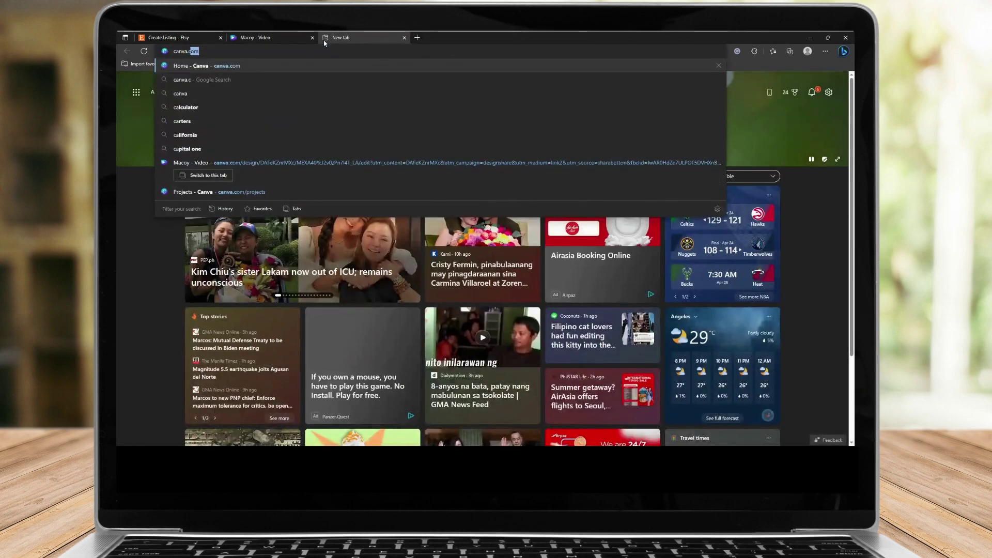
key("Return")
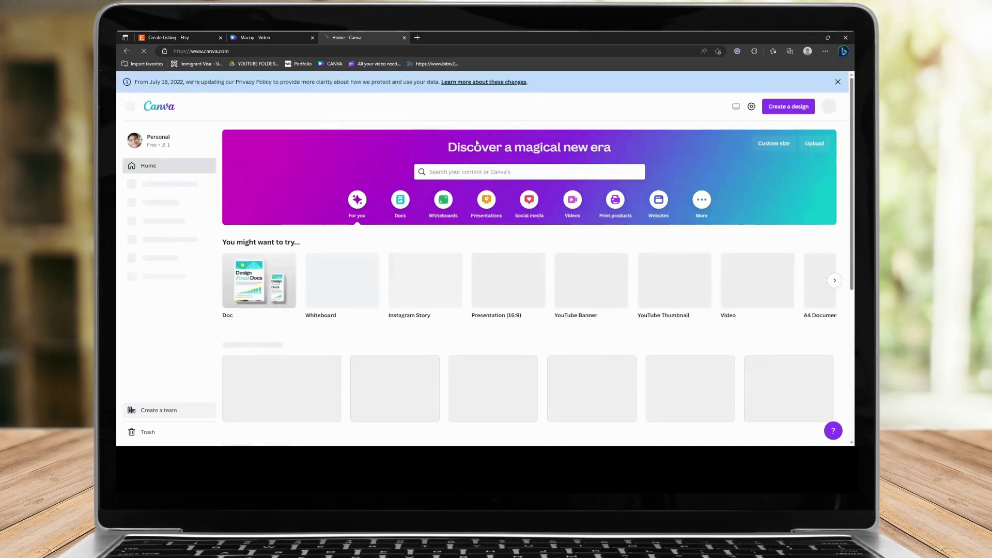
left_click(830, 107)
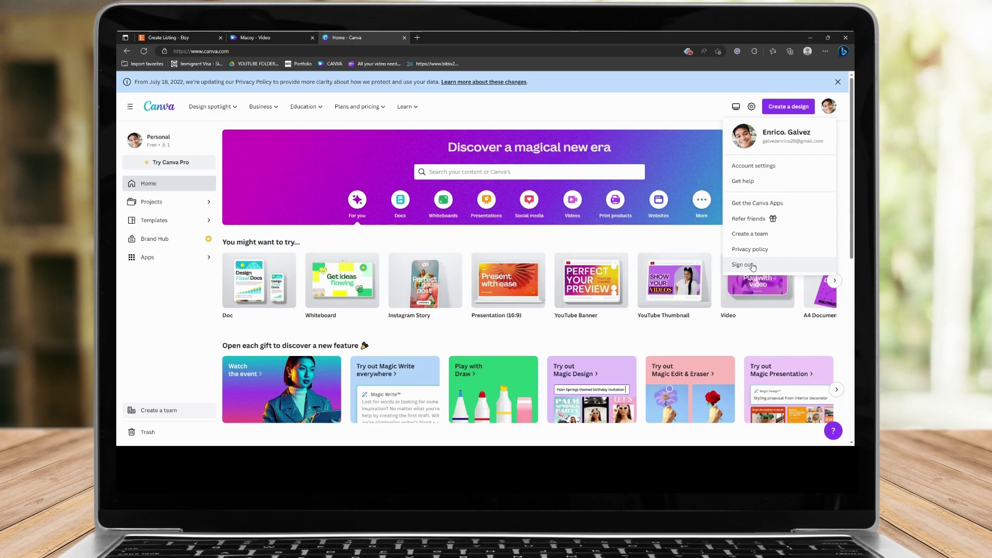
left_click(405, 38)
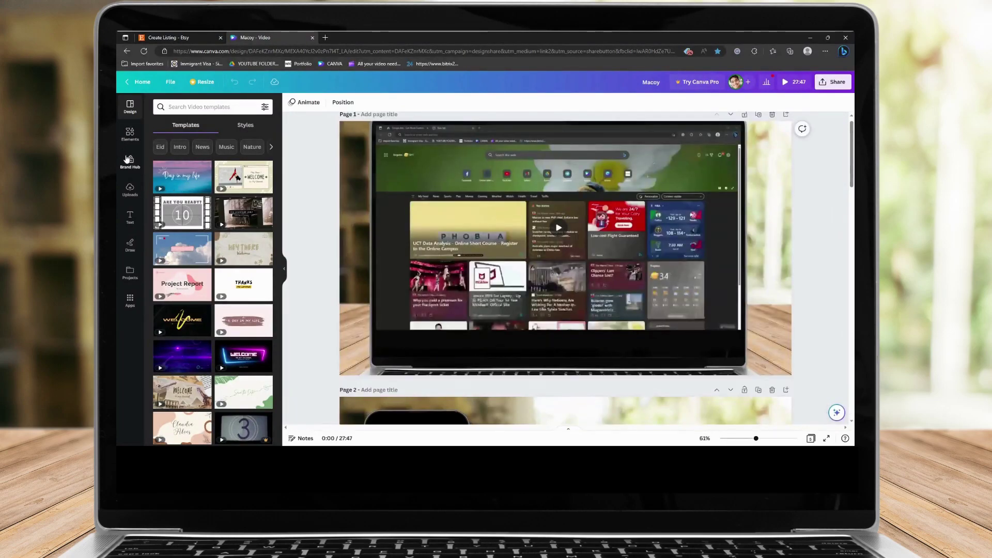
- Add a page and search the video templates for 'planner'
scroll(666, 357, "down", 15)
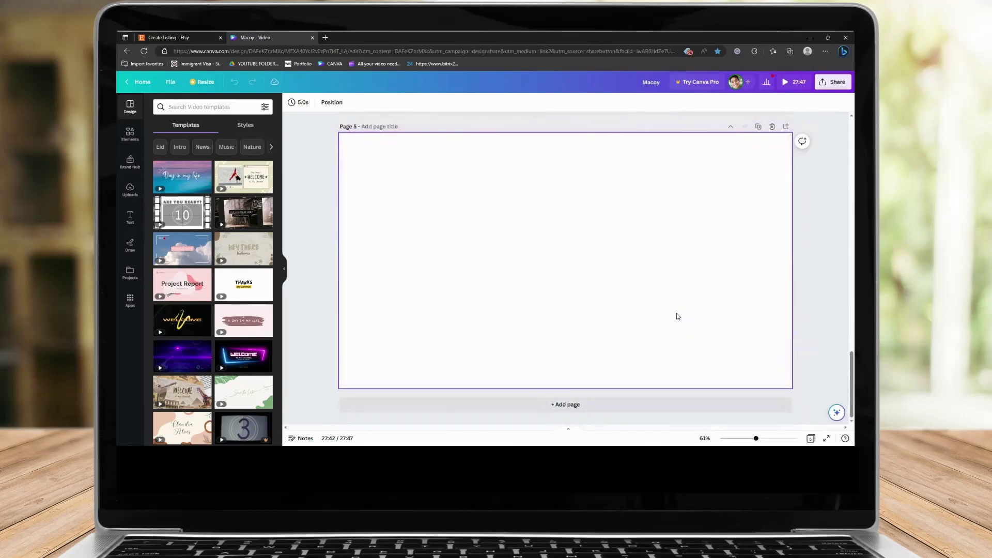
left_click(569, 405)
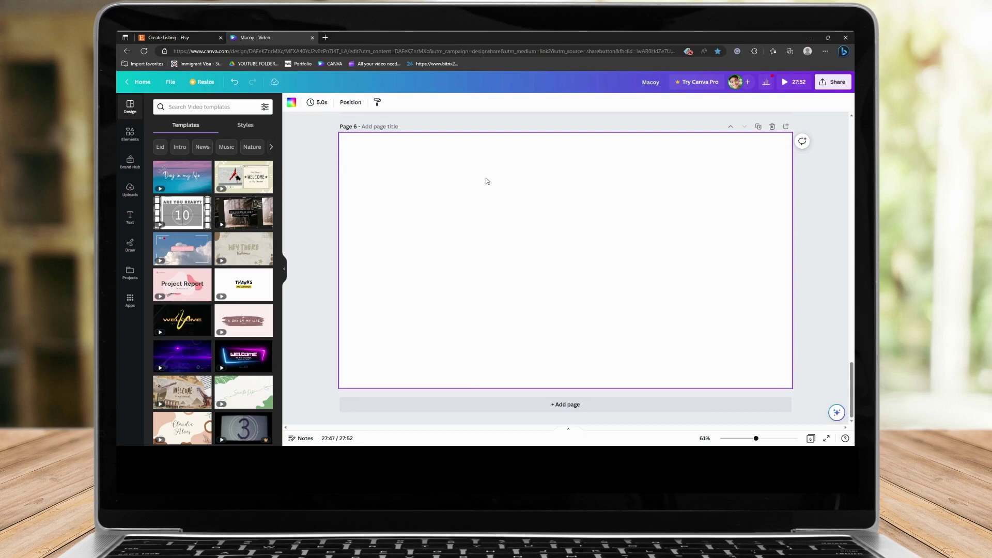
left_click(228, 107)
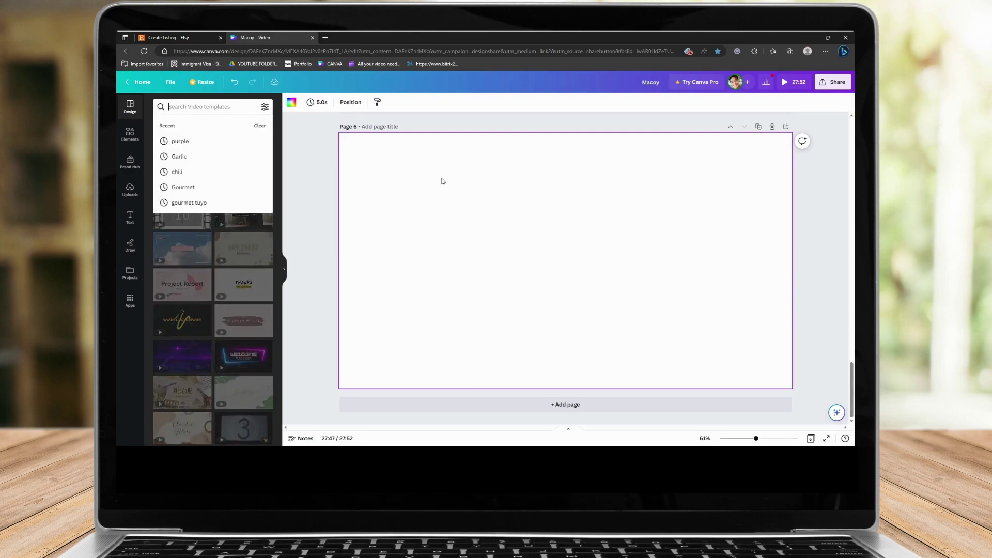
type("planner")
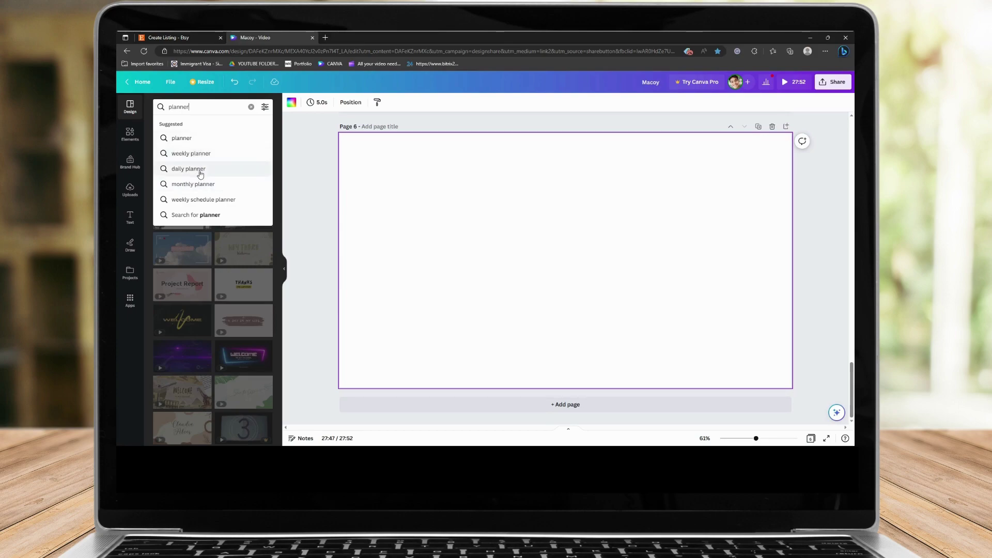
left_click(198, 169)
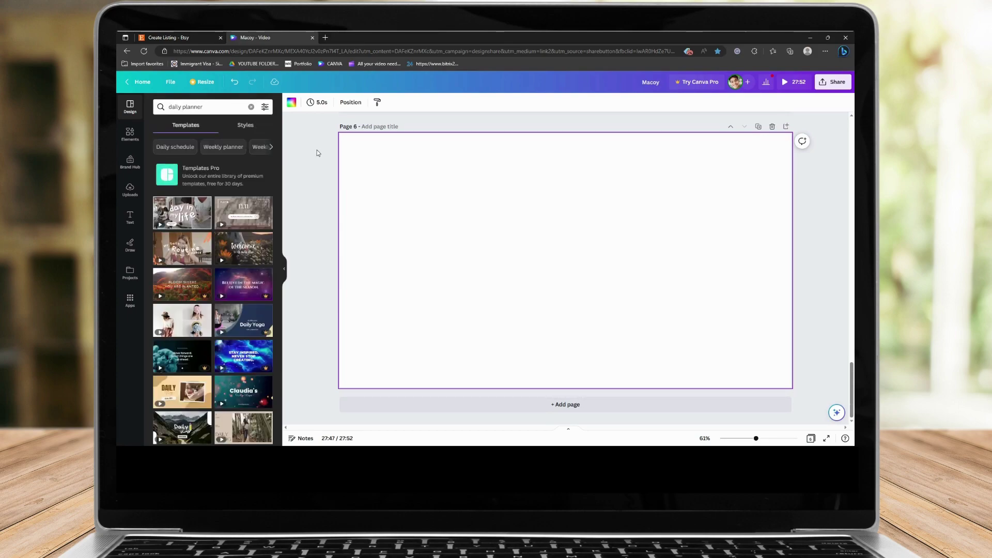
- Choose the 'day in my life' vlog template and apply all 3 pages
scroll(200, 244, "down", 2)
scroll(201, 244, "down", 2)
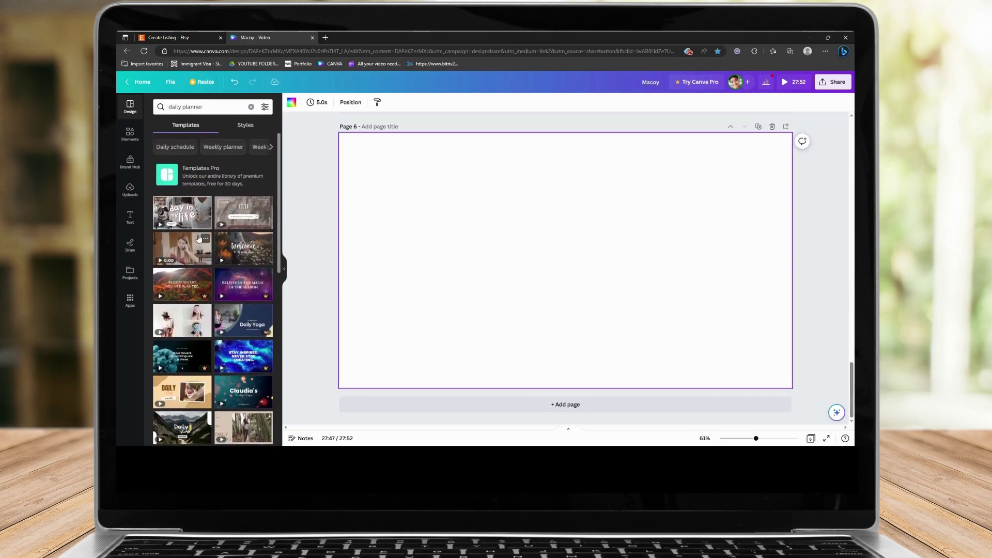
scroll(199, 239, "down", 3)
scroll(199, 238, "down", 3)
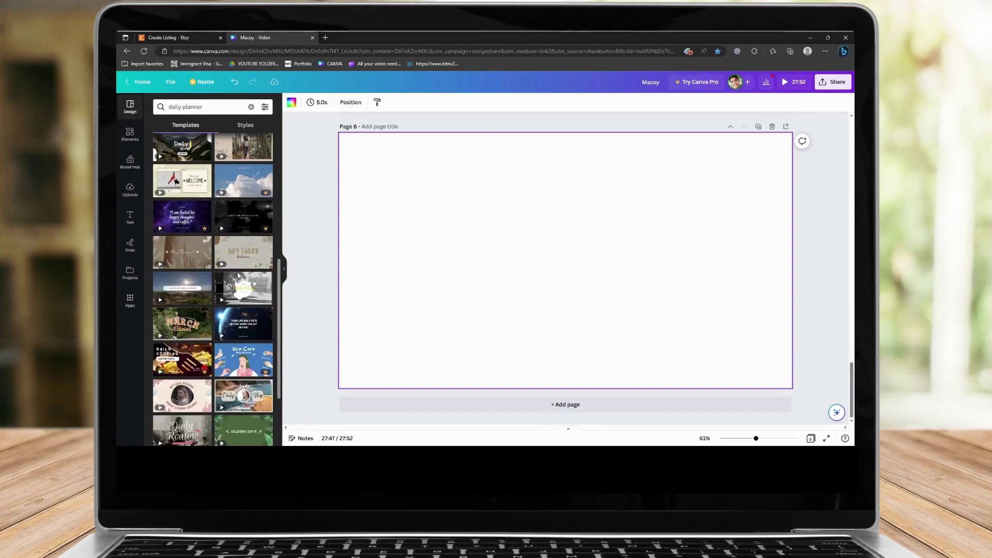
scroll(233, 293, "down", 1)
scroll(207, 325, "up", 8)
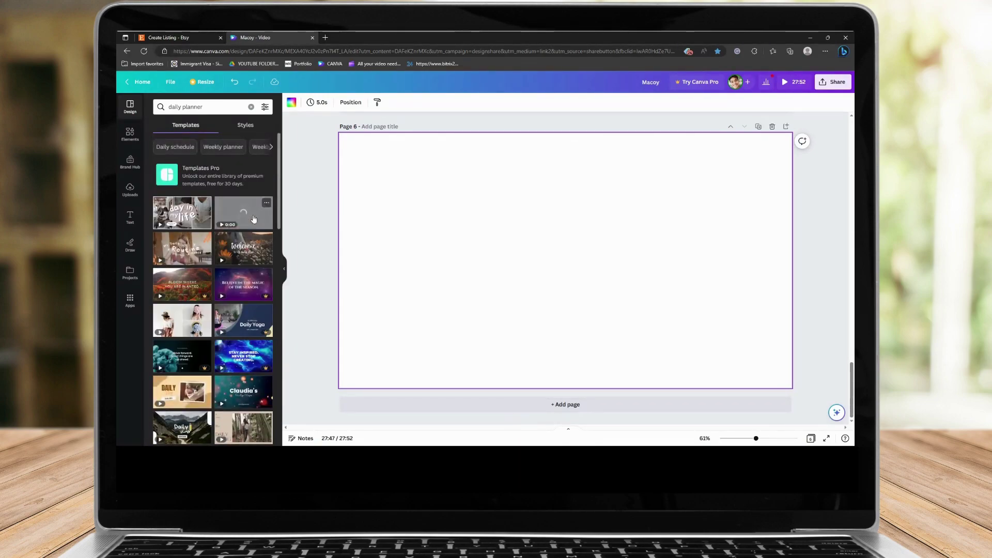
left_click(197, 219)
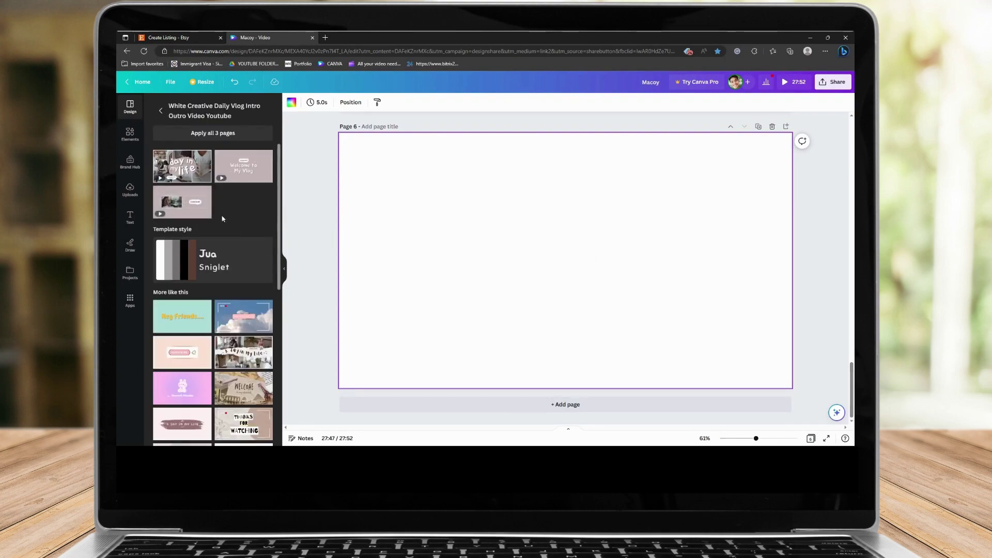
left_click(272, 138)
scroll(471, 208, "up", 4)
scroll(472, 209, "up", 5)
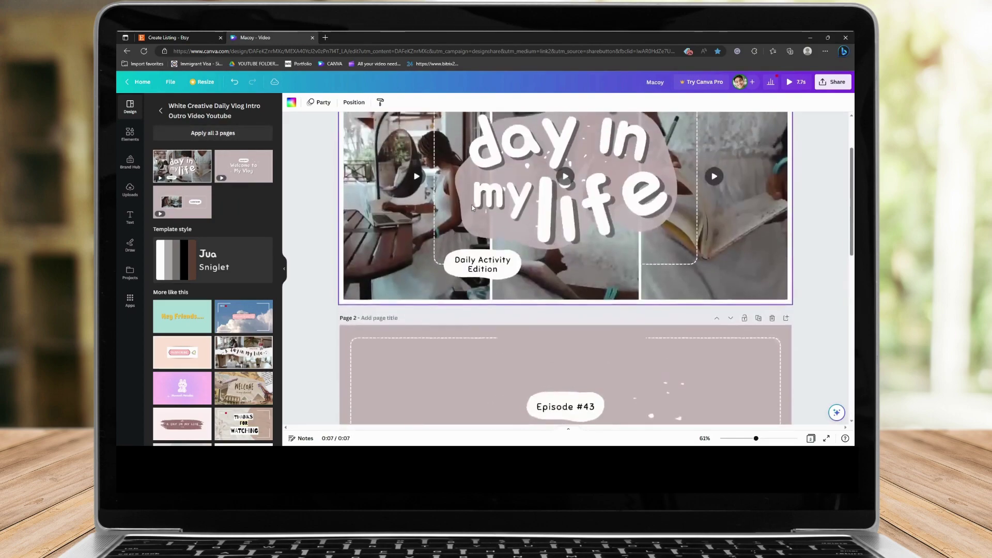
scroll(474, 199, "down", 5)
scroll(474, 199, "up", 5)
scroll(466, 211, "down", 3)
scroll(457, 228, "up", 3)
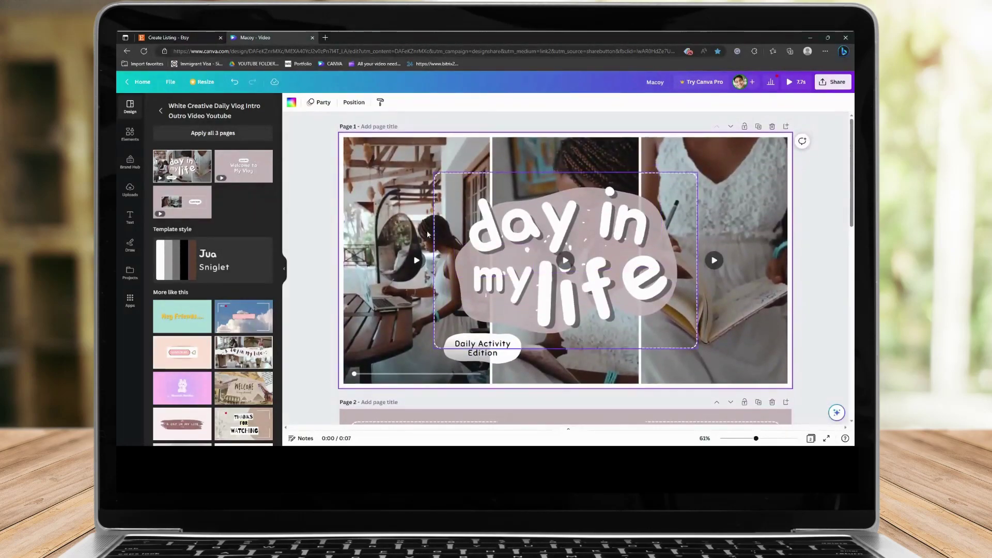
scroll(457, 228, "down", 3)
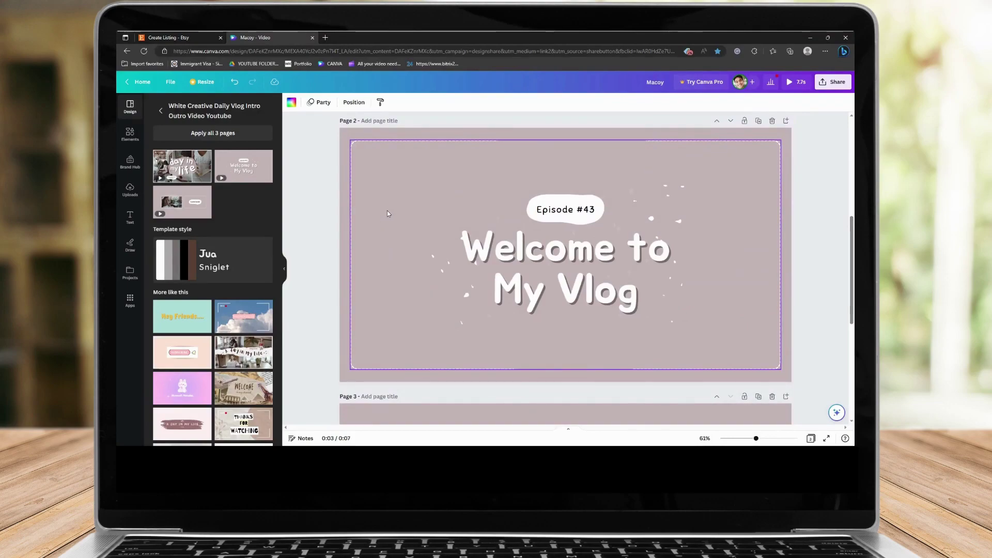
scroll(386, 208, "down", 3)
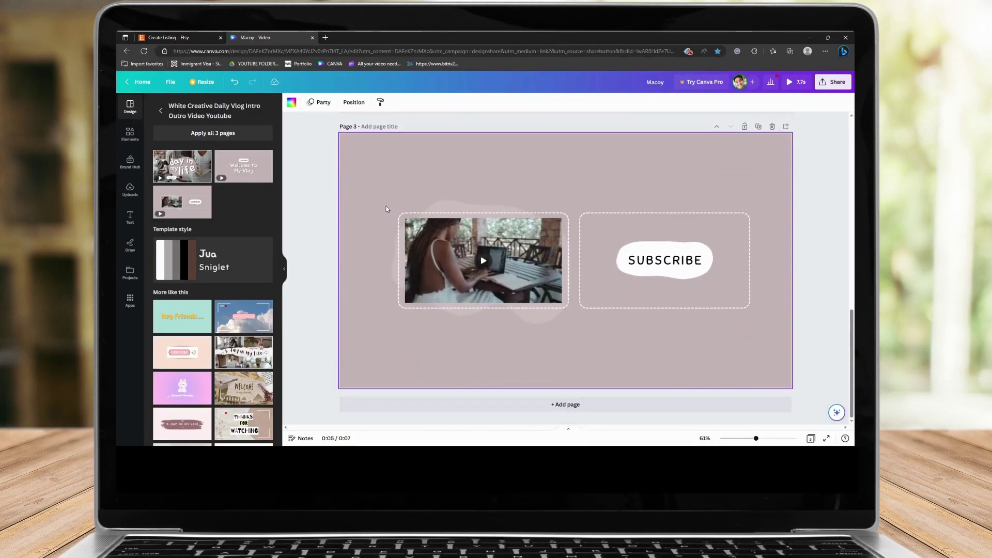
scroll(386, 209, "up", 3)
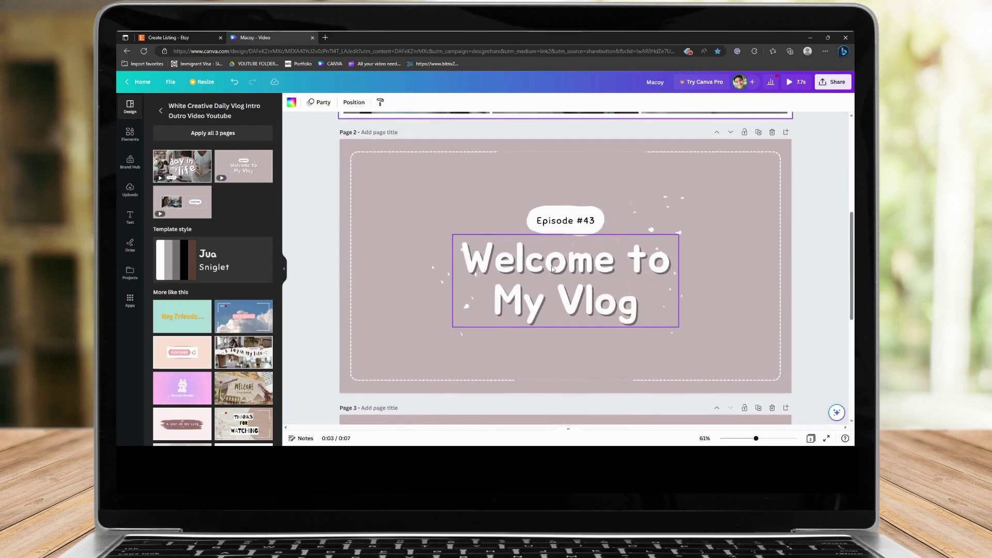
left_click(552, 269)
scroll(554, 259, "up", 3)
- Enlarge the 'day in my life' title graphic slightly within its crop frame
left_click(559, 233)
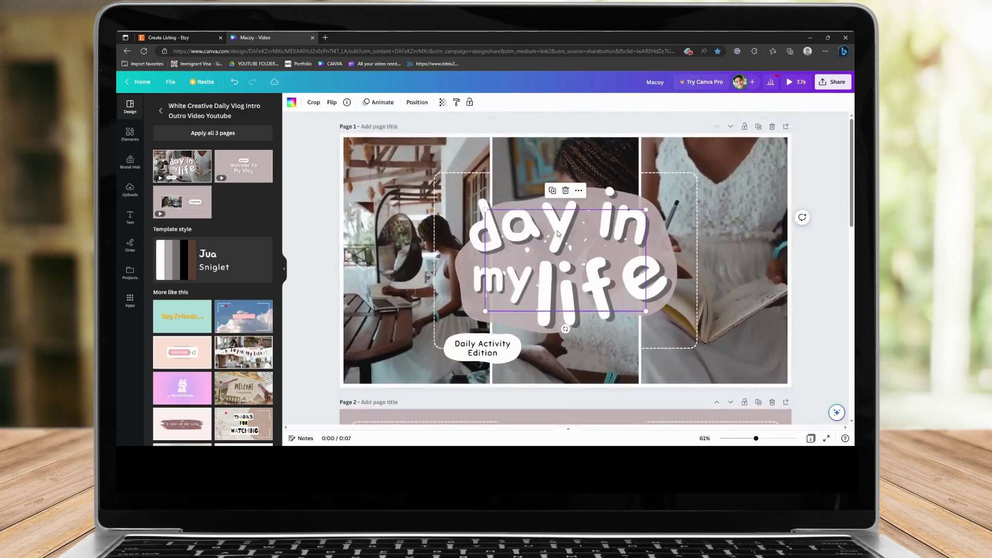
left_click(691, 290)
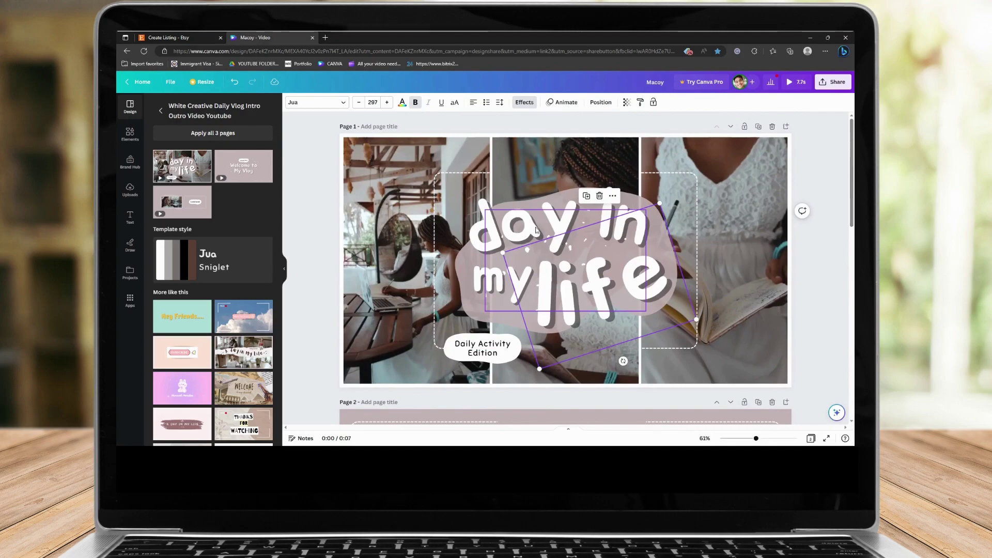
double_click(518, 231)
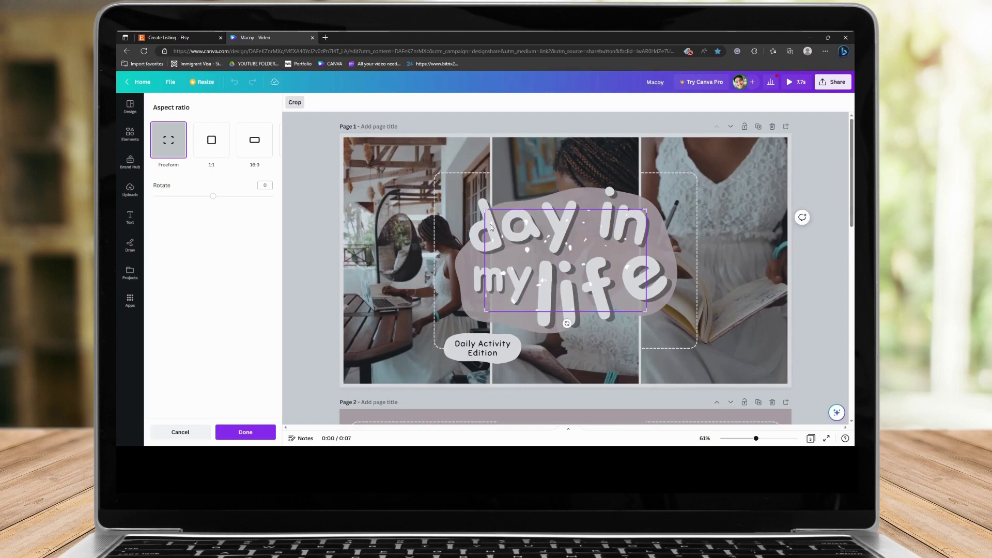
mouse_move(402, 159)
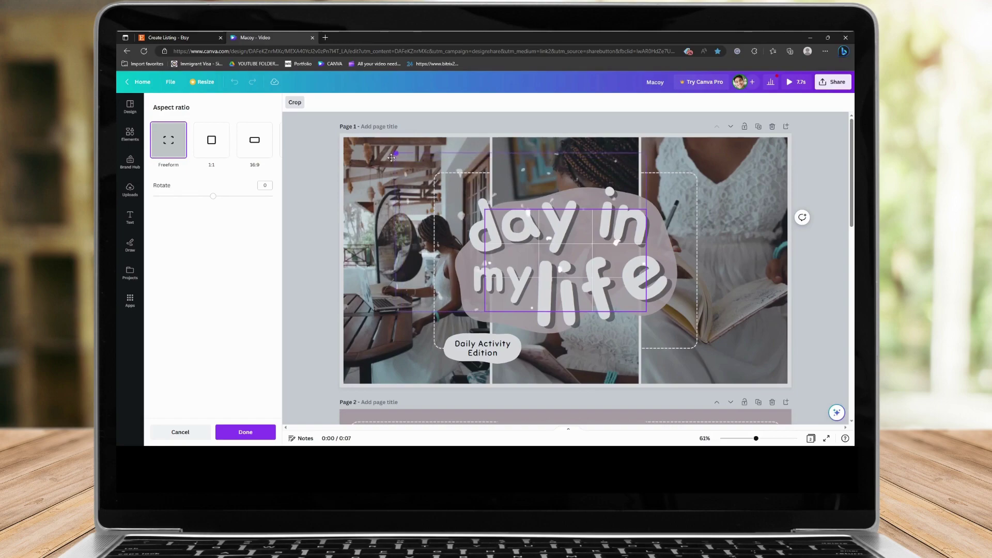
left_click_drag(403, 159, 393, 152)
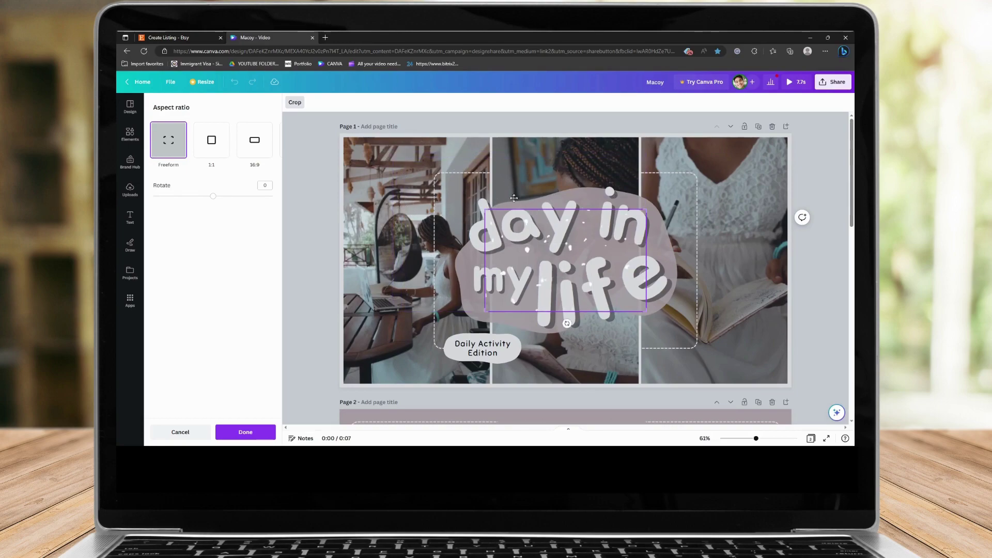
left_click(481, 200)
- Change the 'day in' title text to 'LEZZTRY' and 'SHOP' on two lines
left_click(483, 203)
double_click(482, 202)
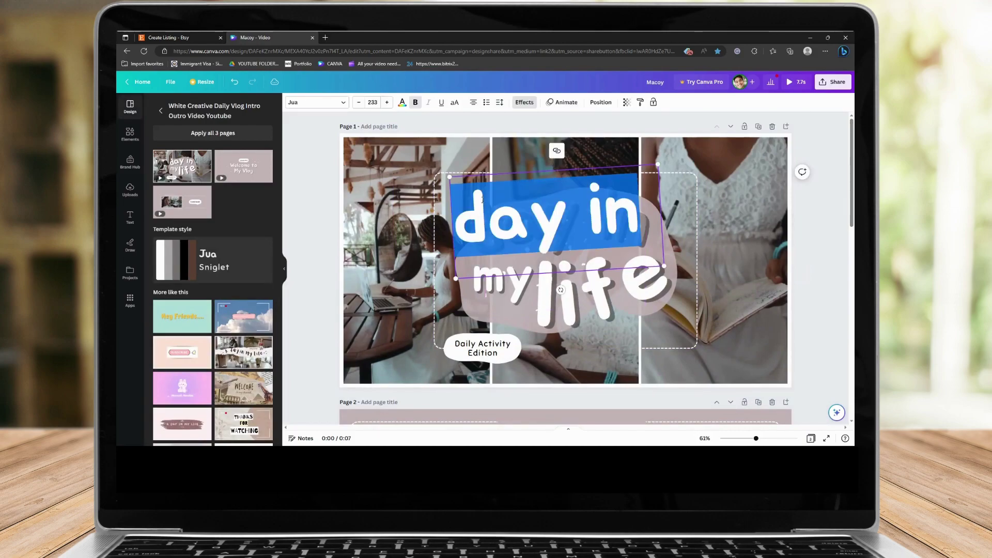
type("LEZZTRY")
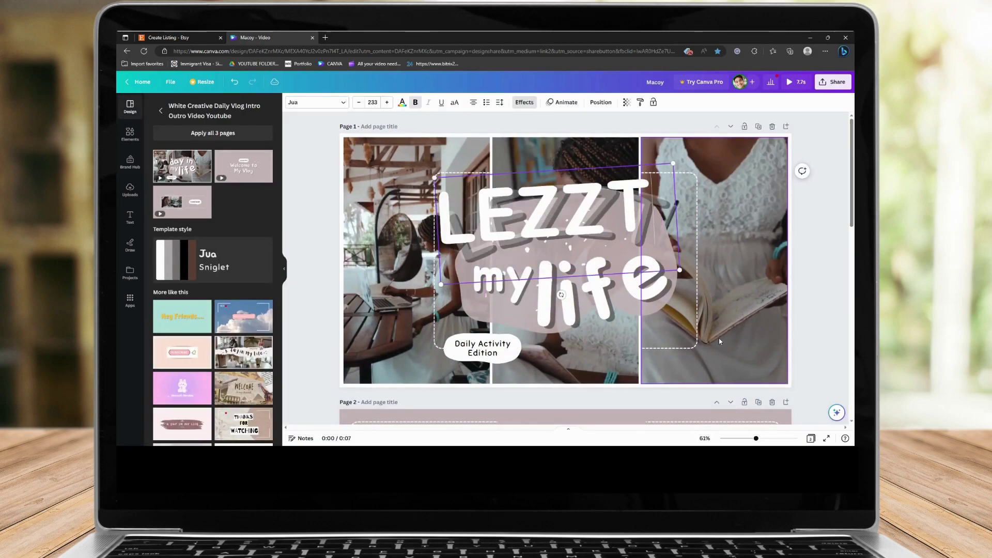
key("Return")
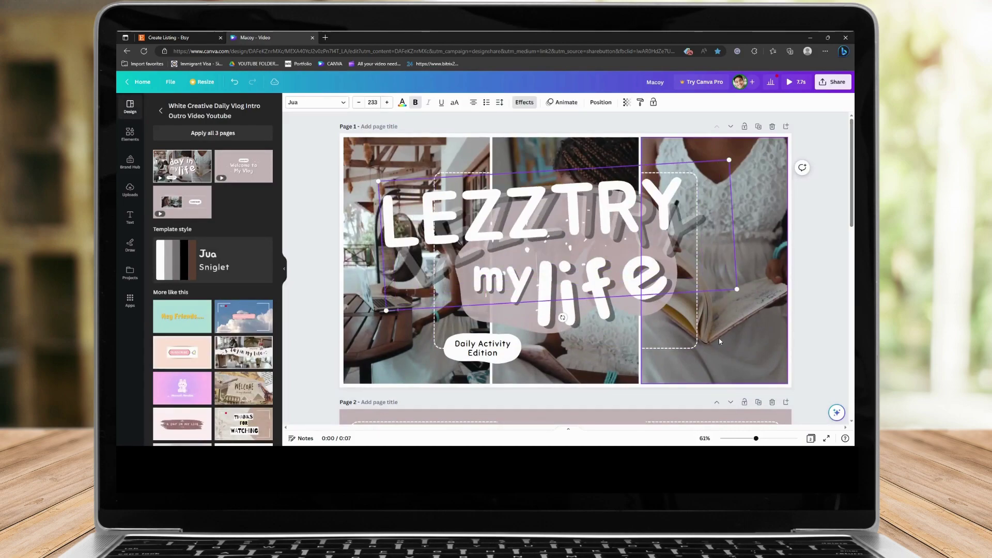
type("SHOP")
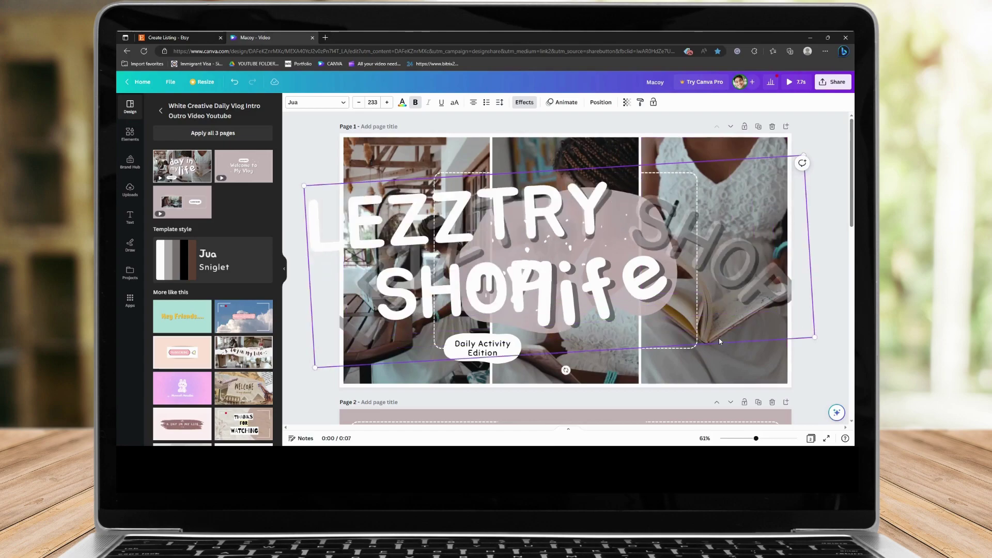
left_click(738, 357)
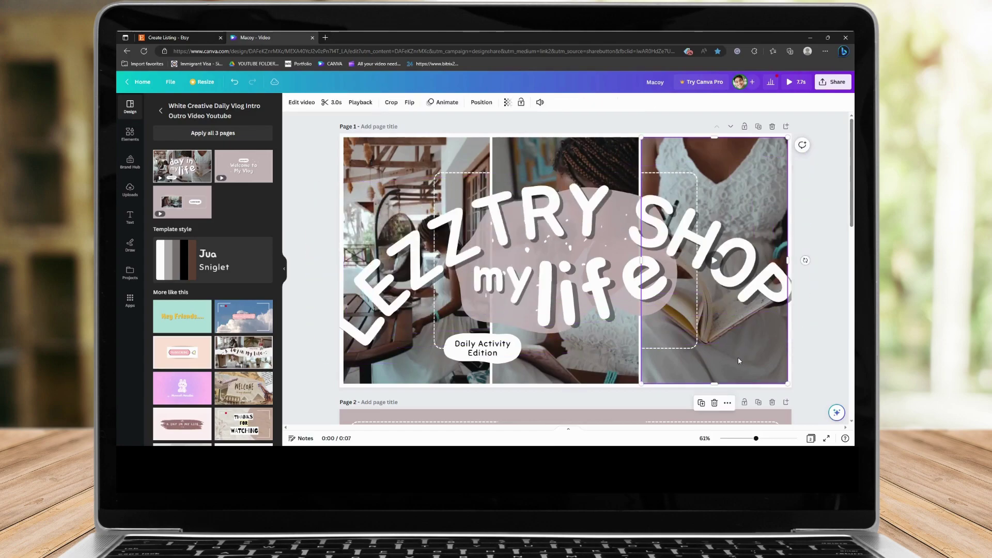
left_click(589, 285)
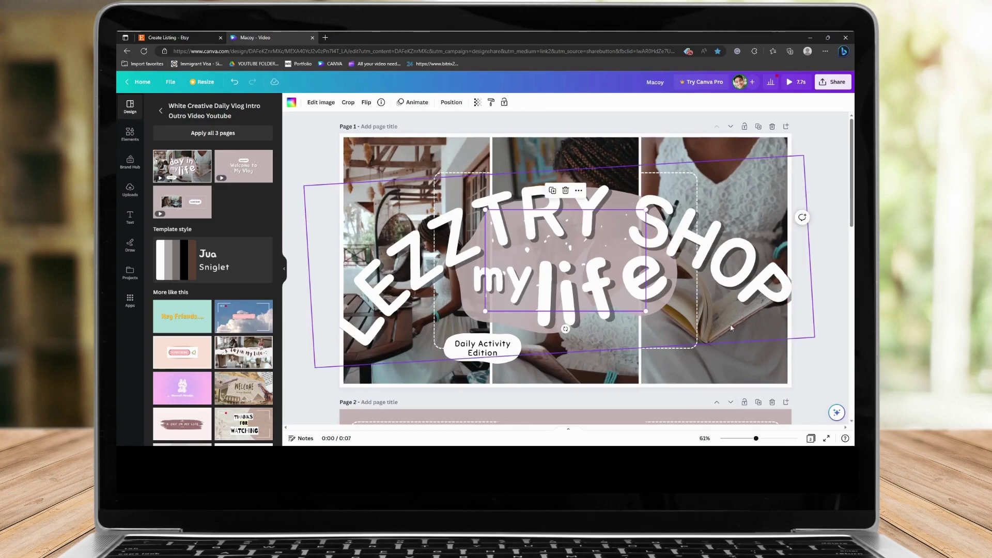
left_click(517, 299)
left_click(500, 288)
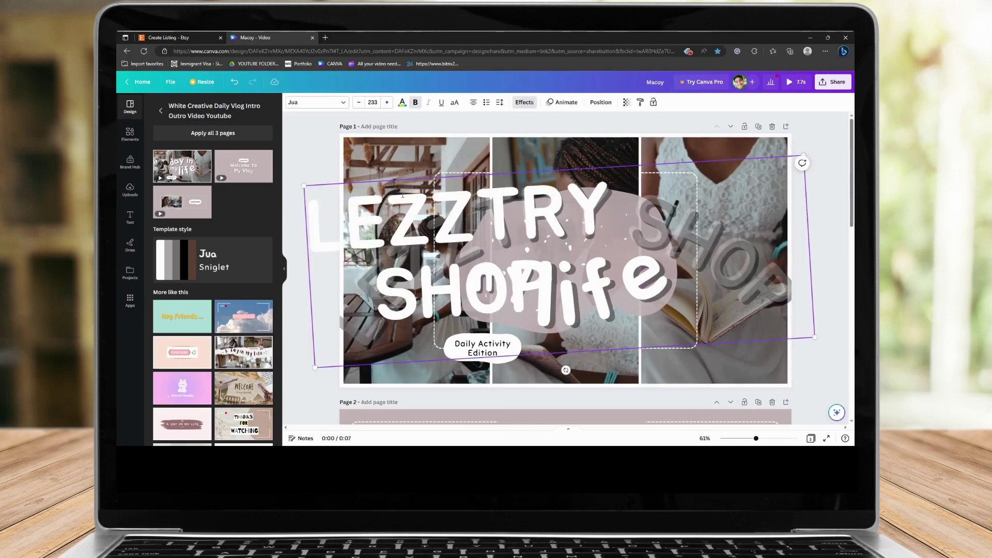
left_click(765, 378)
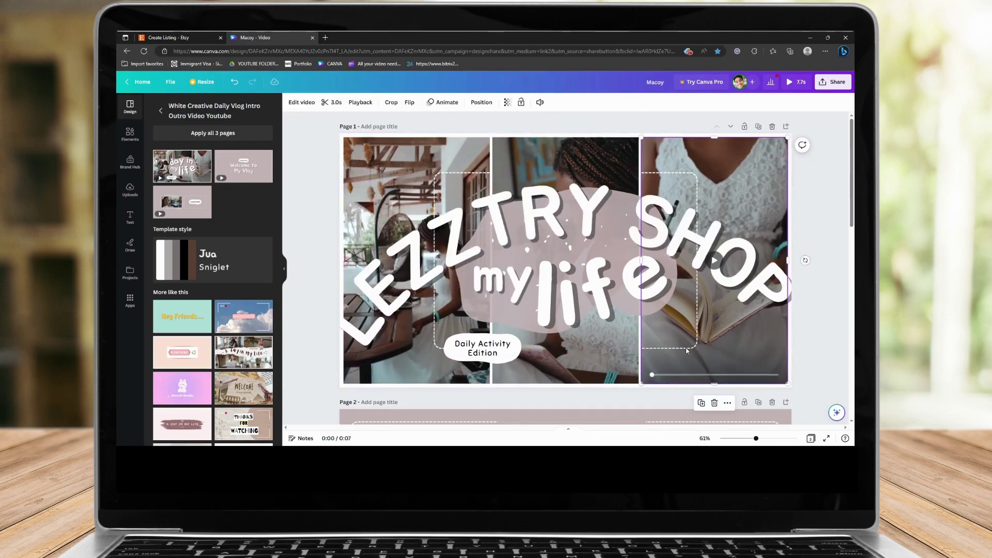
- Delete the 'my life' text, then shrink and centre the LEZZTRY SHOP title
left_click(558, 318)
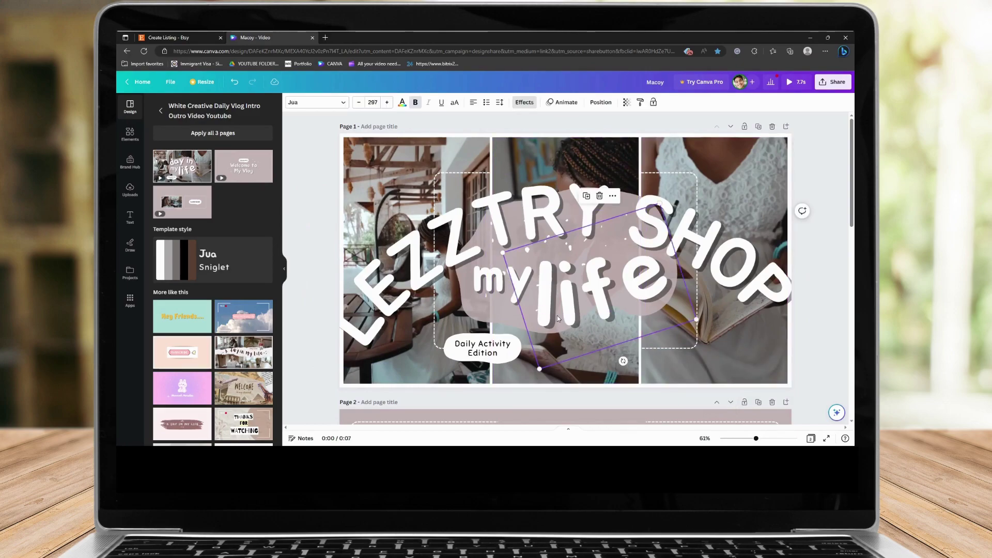
key("Delete")
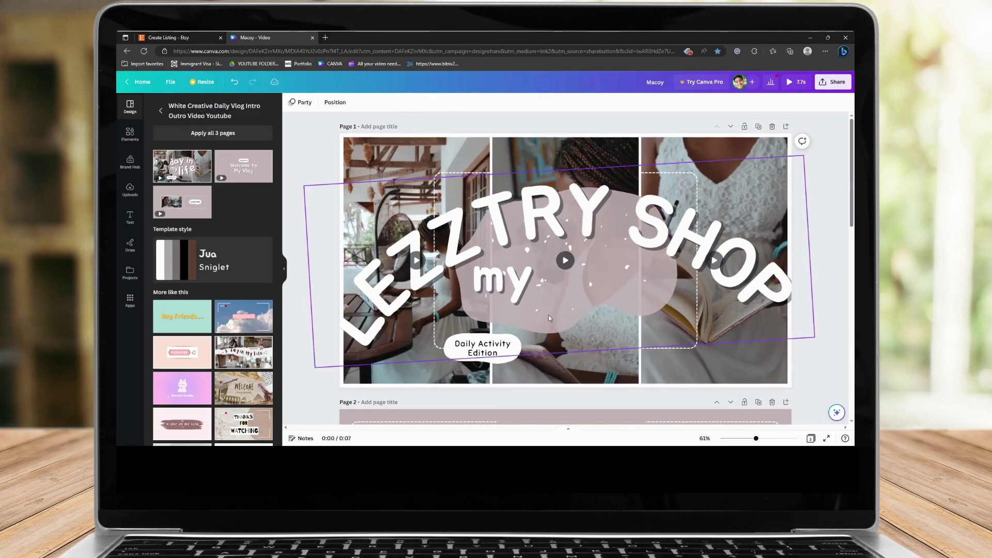
left_click(742, 264)
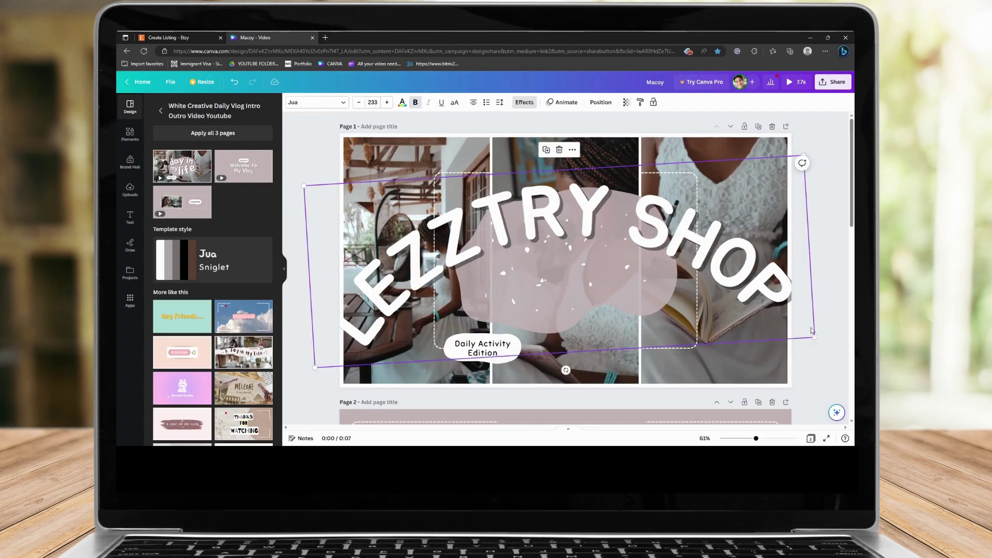
left_click_drag(812, 336, 643, 299)
left_click_drag(589, 230, 667, 227)
key("ctrl+z")
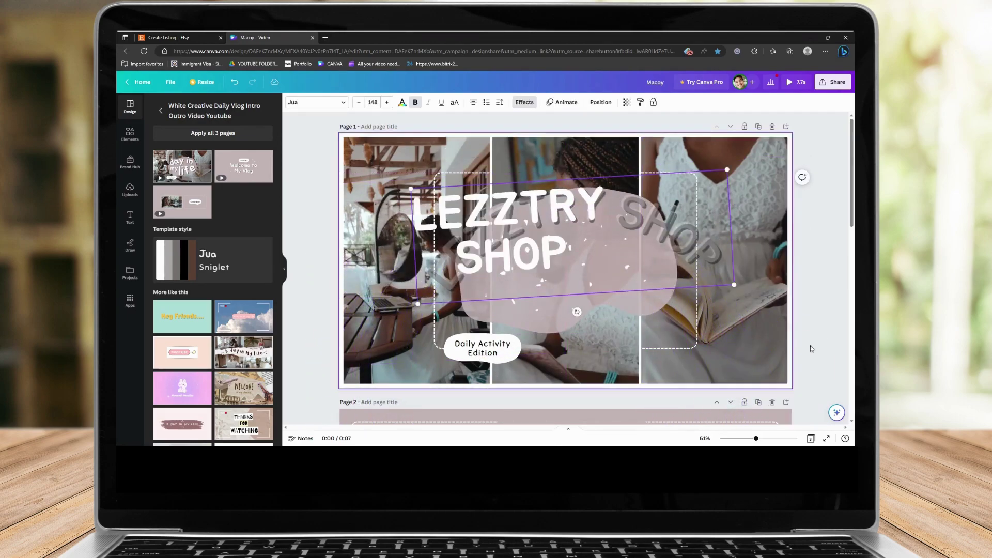
left_click(772, 330)
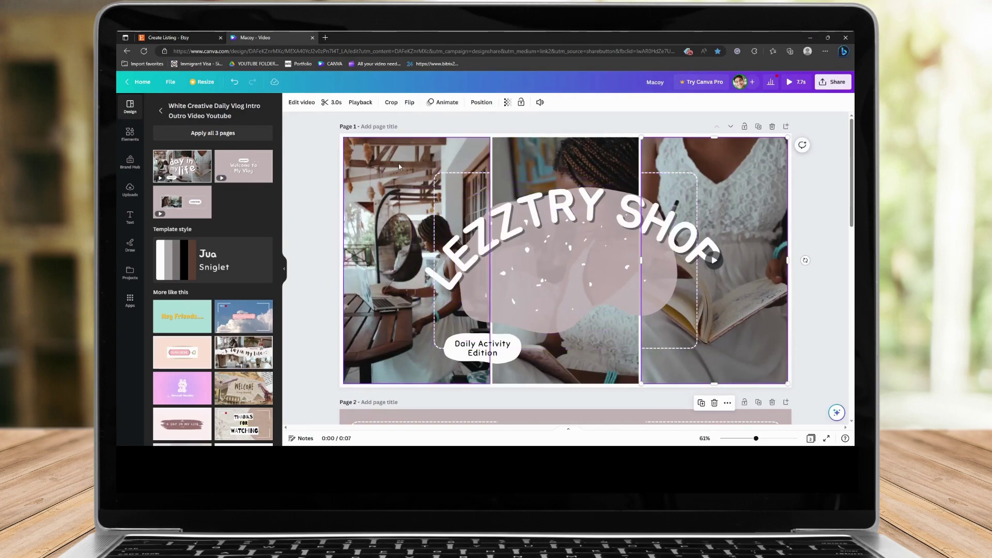
- Look over the LEZZTRY SHOP intro pages, then go back to Canva's home page
scroll(417, 201, "down", 6)
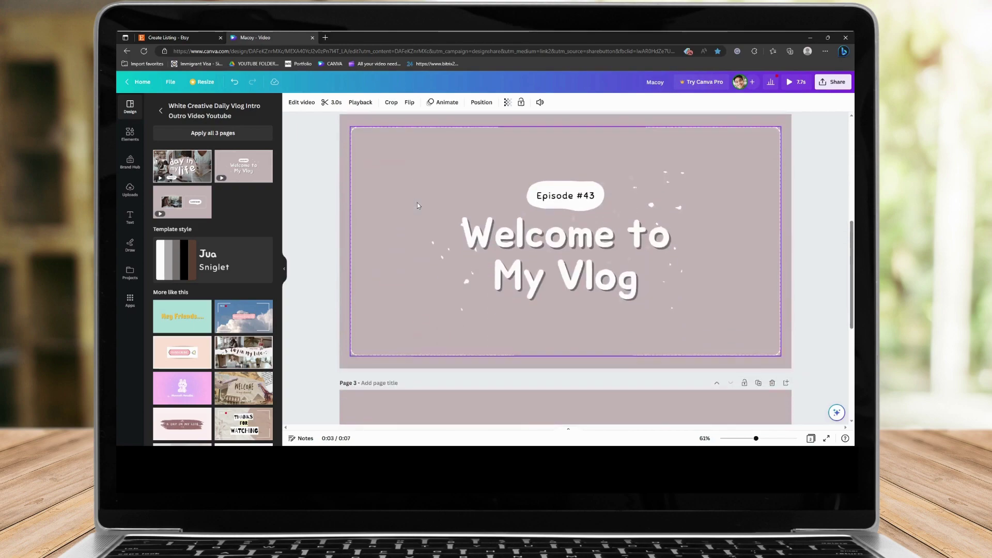
scroll(495, 247, "up", 6)
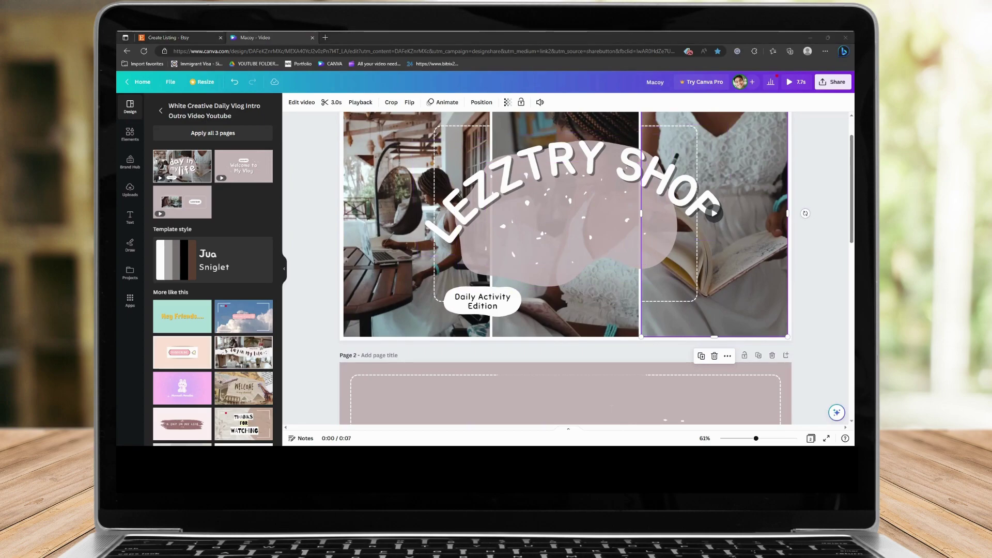
scroll(527, 246, "up", 1)
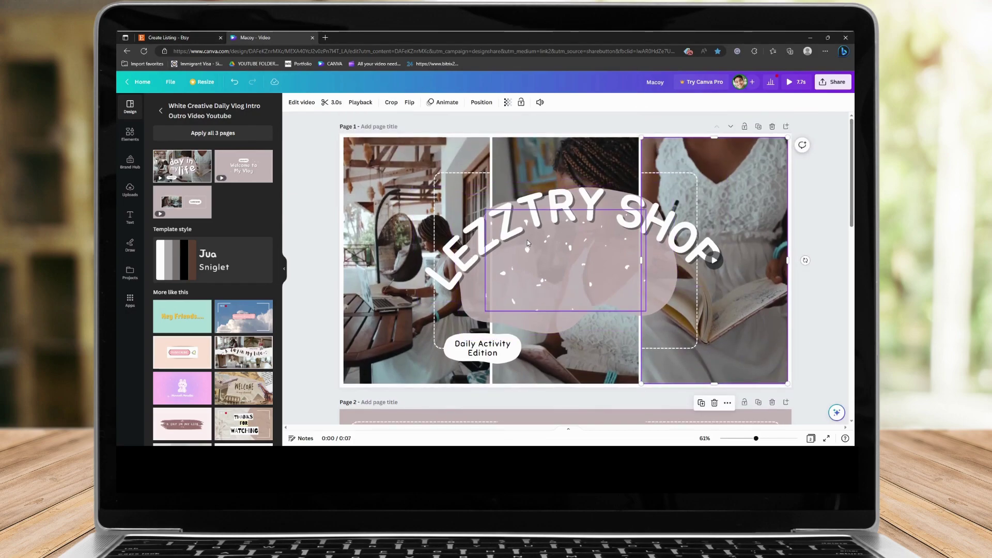
scroll(527, 240, "down", 8)
scroll(527, 259, "up", 5)
scroll(530, 262, "up", 4)
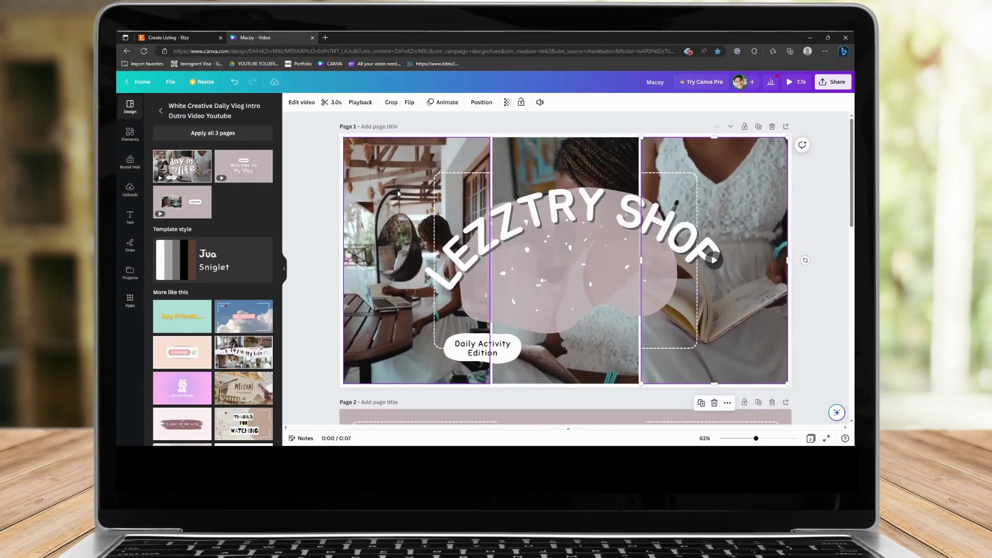
left_click(139, 82)
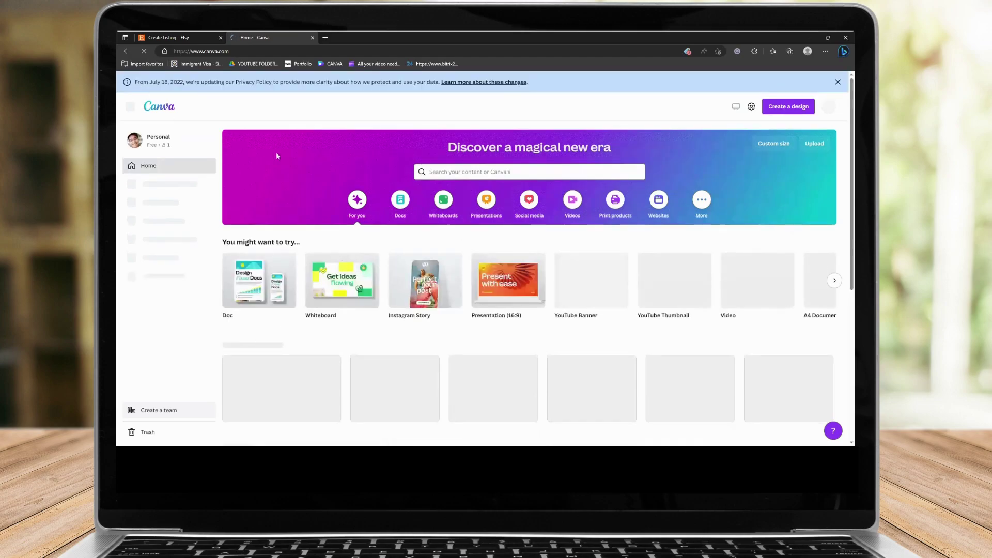
scroll(275, 190, "down", 2)
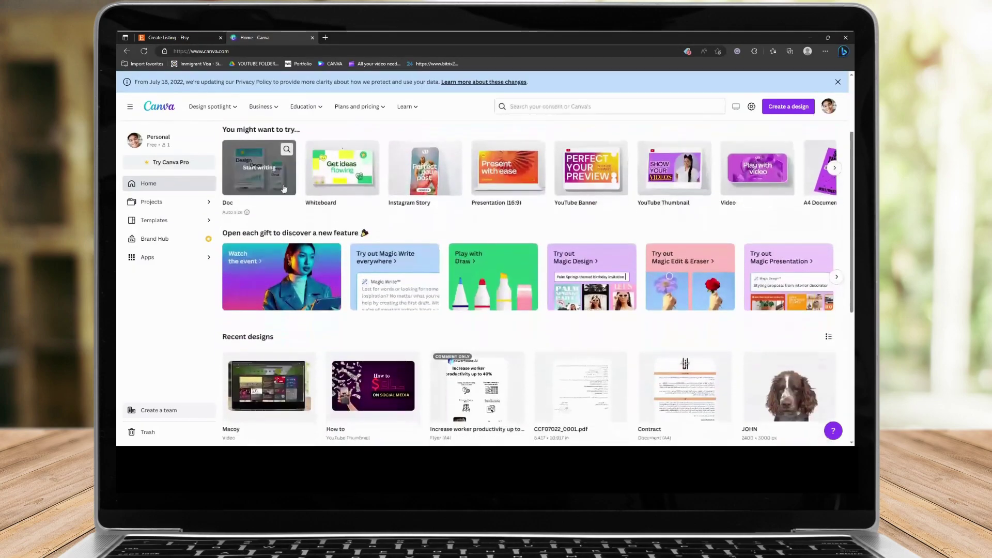
scroll(519, 273, "down", 3)
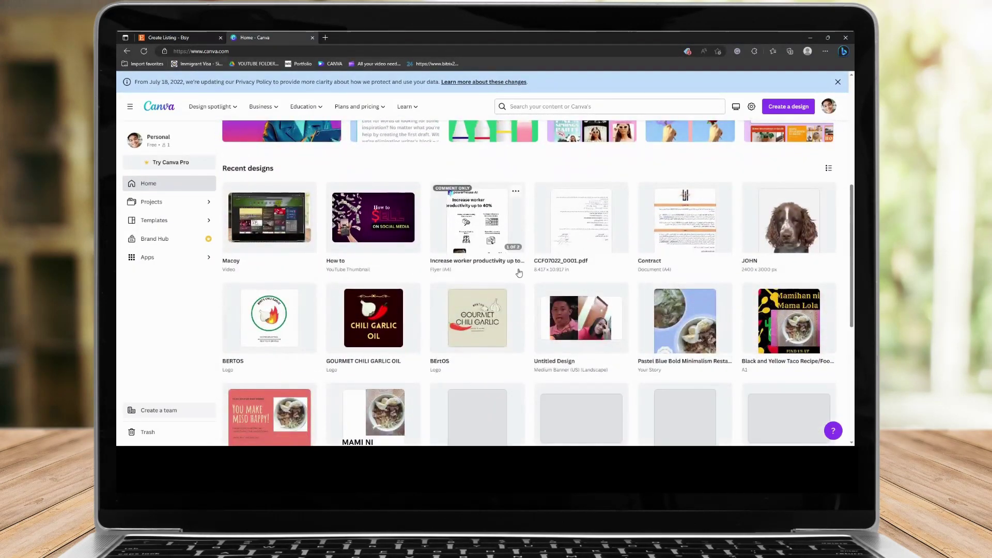
scroll(519, 273, "down", 4)
scroll(553, 166, "up", 9)
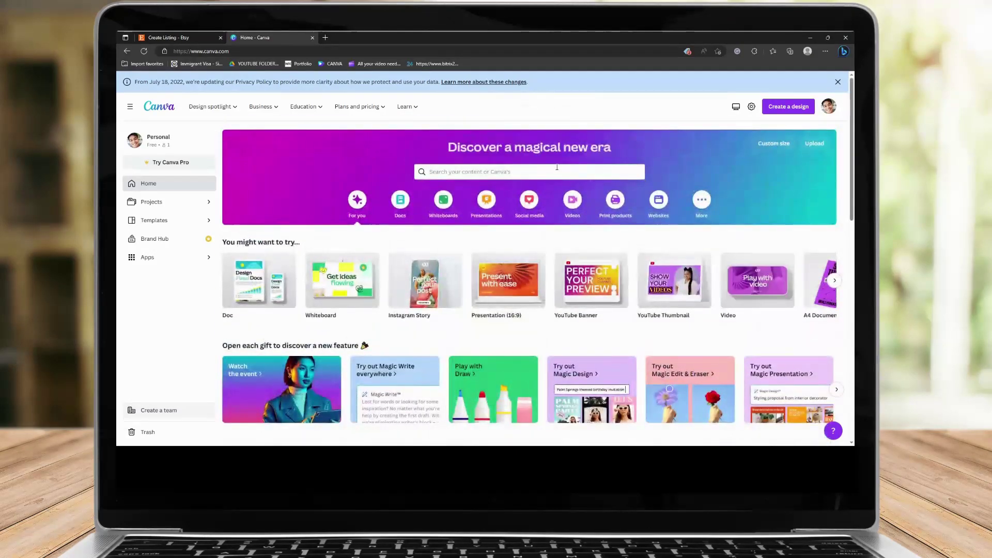
left_click(397, 199)
left_click(357, 200)
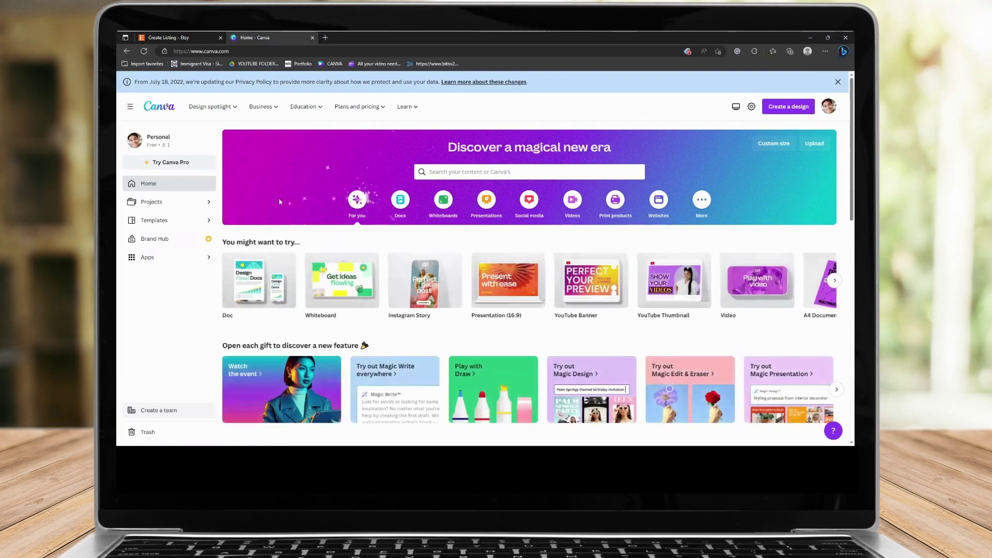
left_click(165, 220)
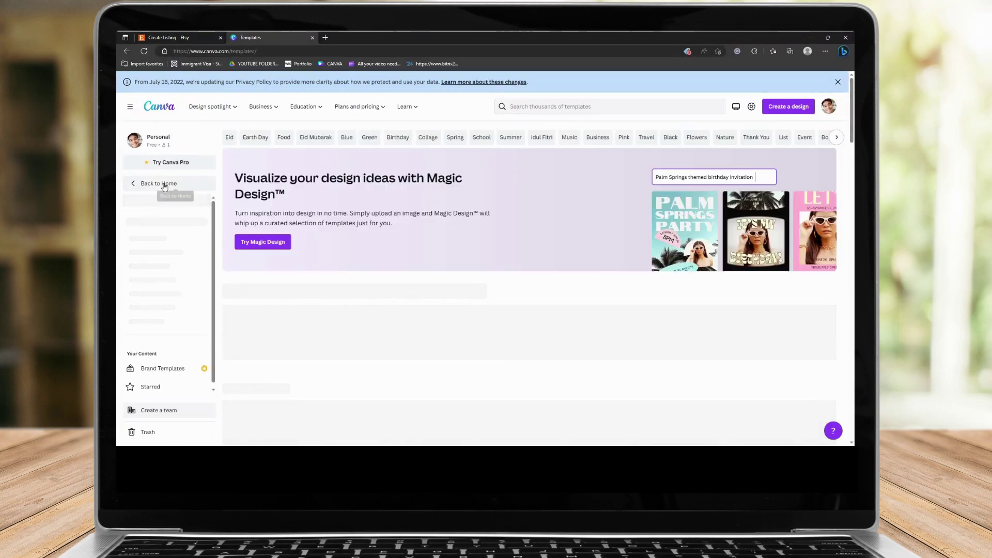
scroll(351, 272, "down", 2)
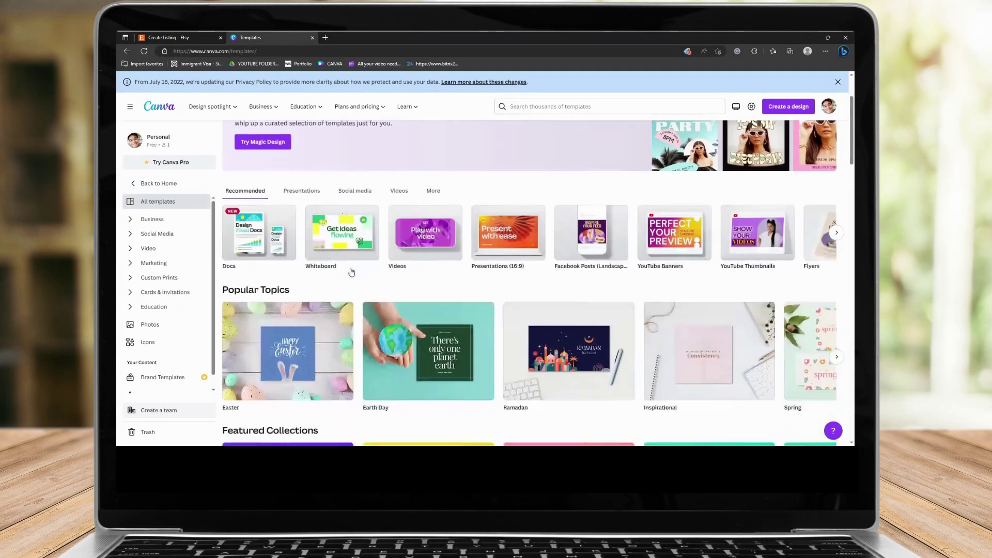
scroll(352, 272, "down", 7)
scroll(369, 262, "up", 9)
left_click(158, 183)
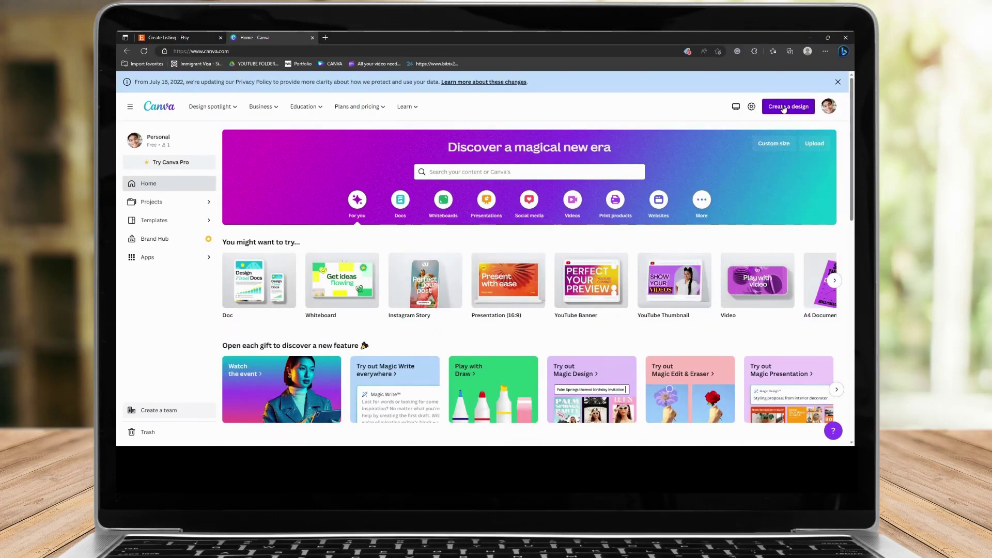
- Create a new blank A4 Document from the Create a design list
left_click(784, 109)
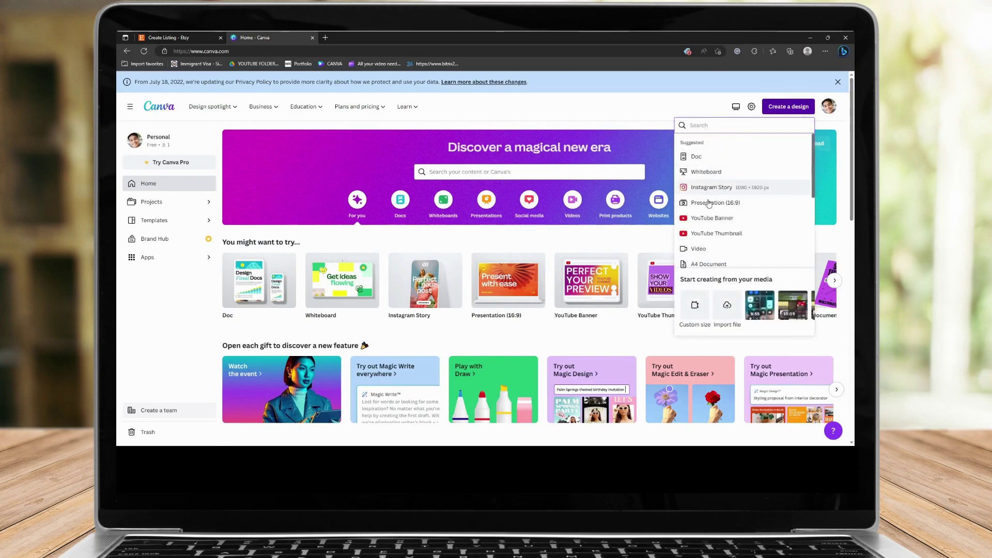
scroll(710, 208, "down", 2)
scroll(714, 184, "up", 2)
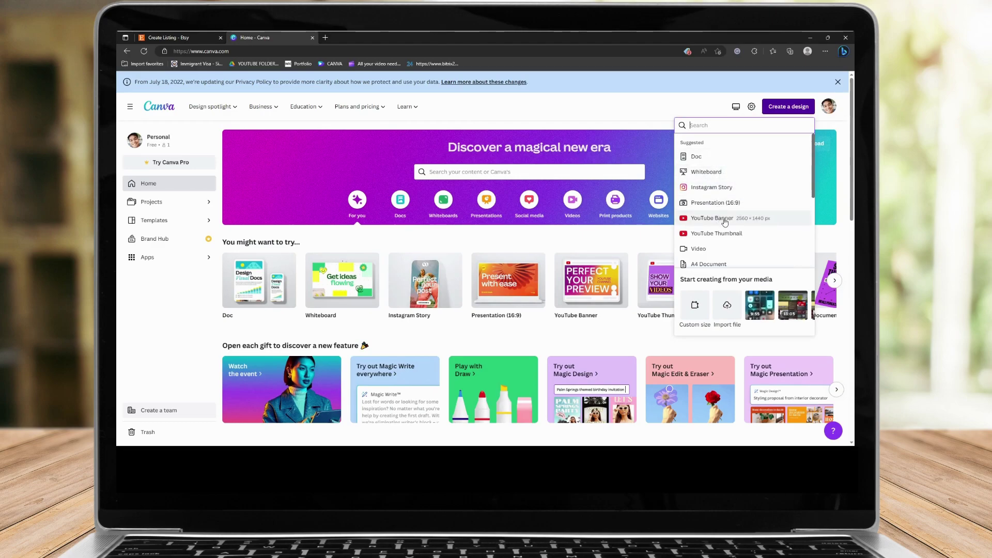
scroll(716, 230, "down", 1)
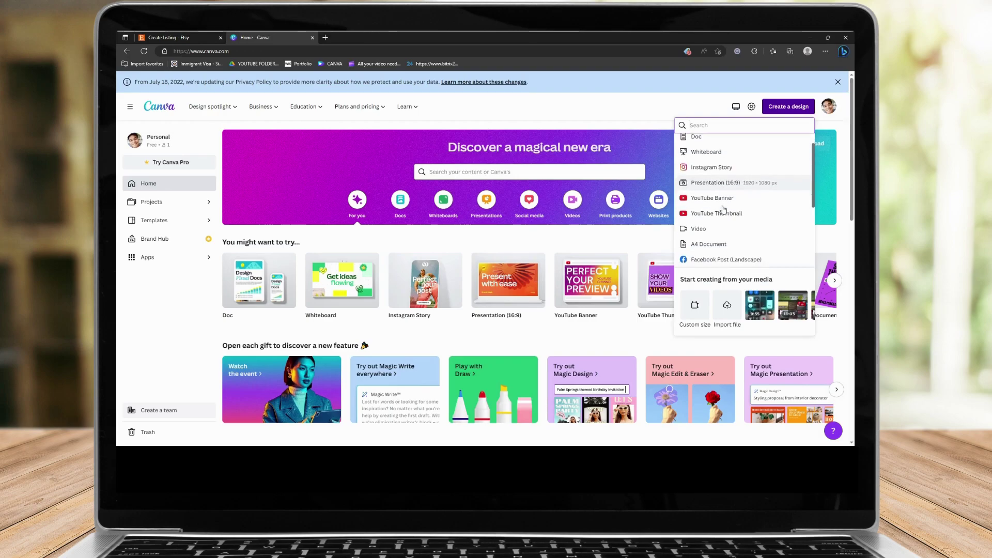
scroll(699, 233, "down", 2)
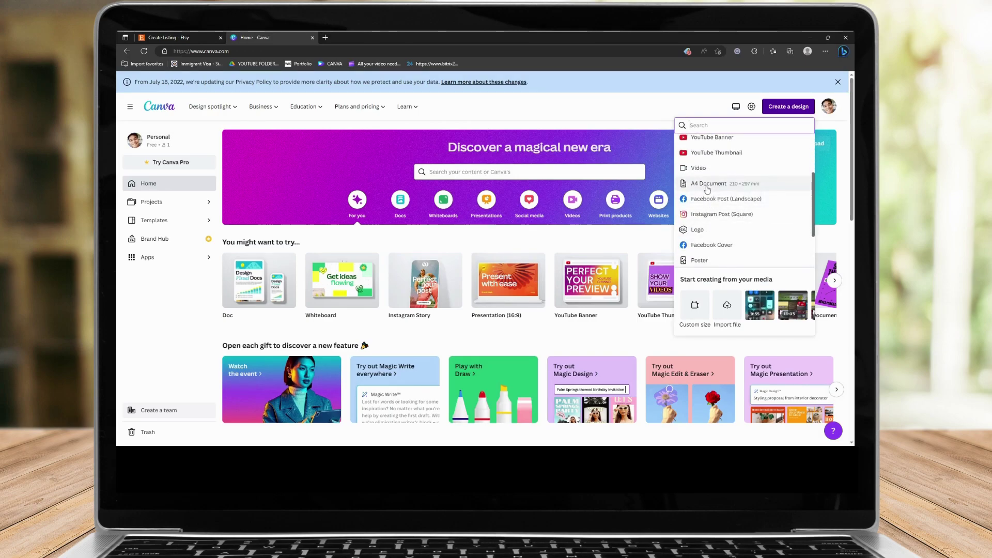
left_click(707, 185)
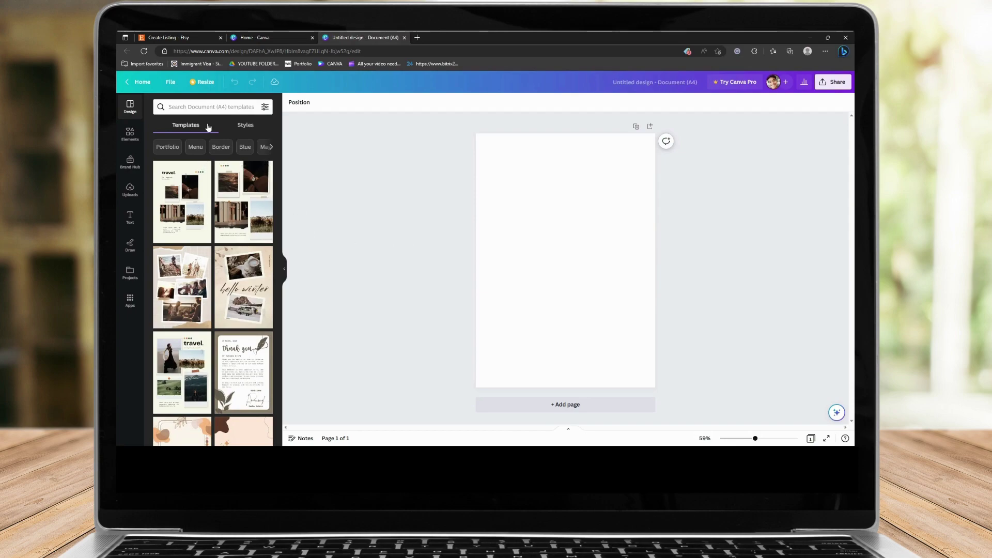
- Fill the blank A4 page's background with the default yellow colour
left_click(513, 188)
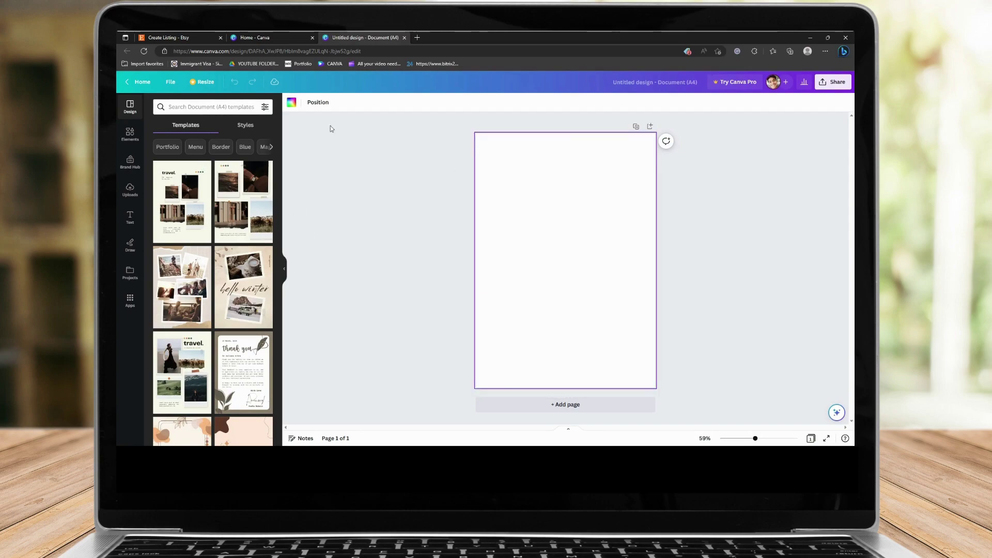
left_click(292, 103)
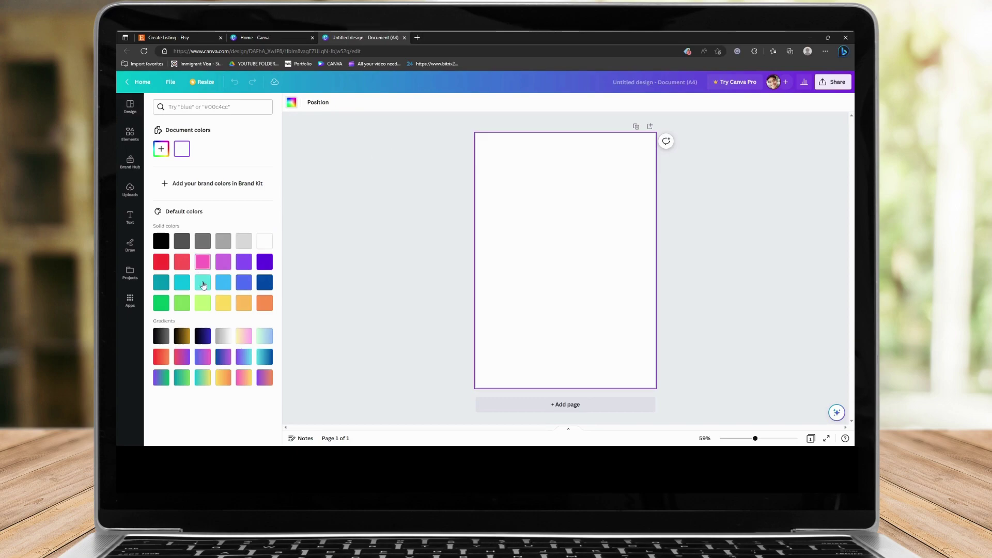
left_click(223, 304)
left_click(361, 243)
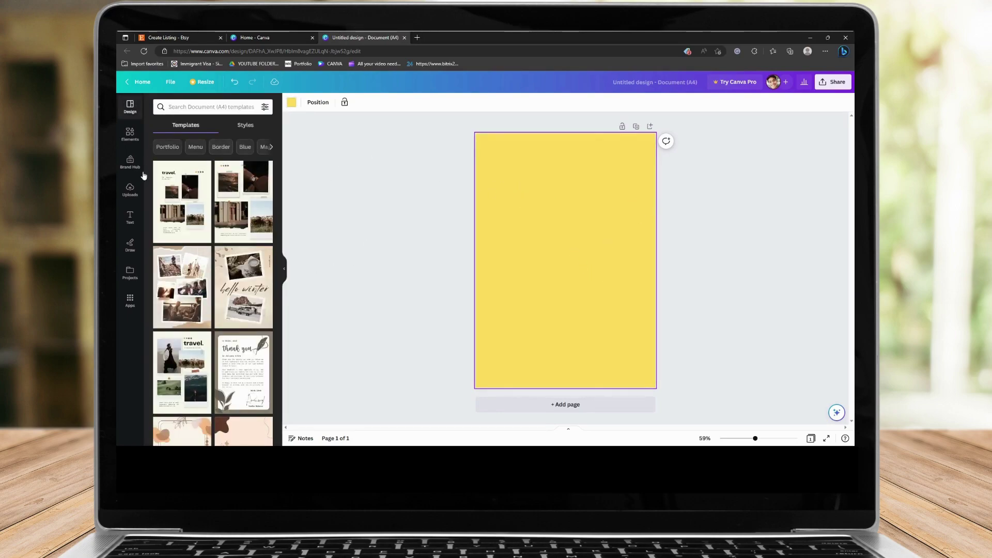
- Add the recently used WORKOUT heading style and move it to the top of the page
left_click(130, 218)
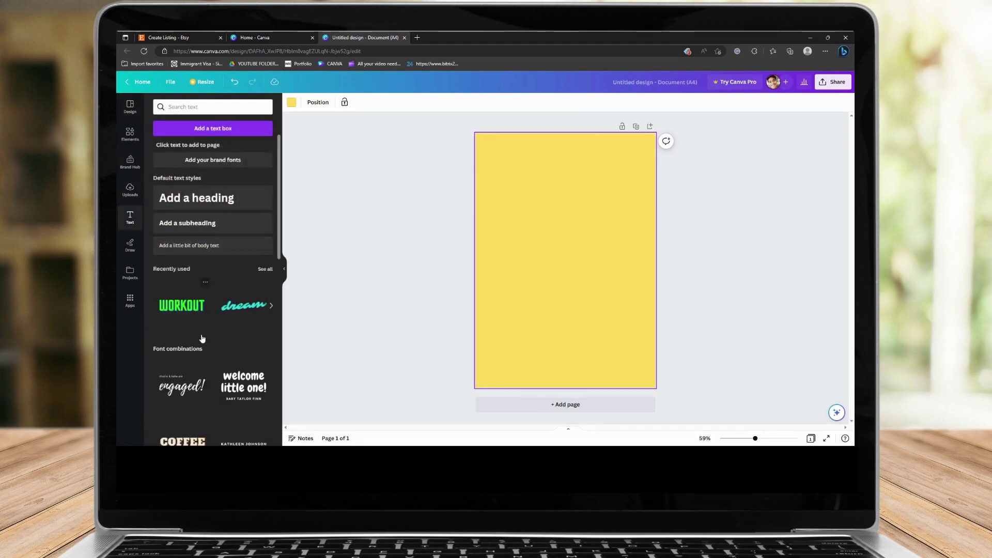
left_click(181, 309)
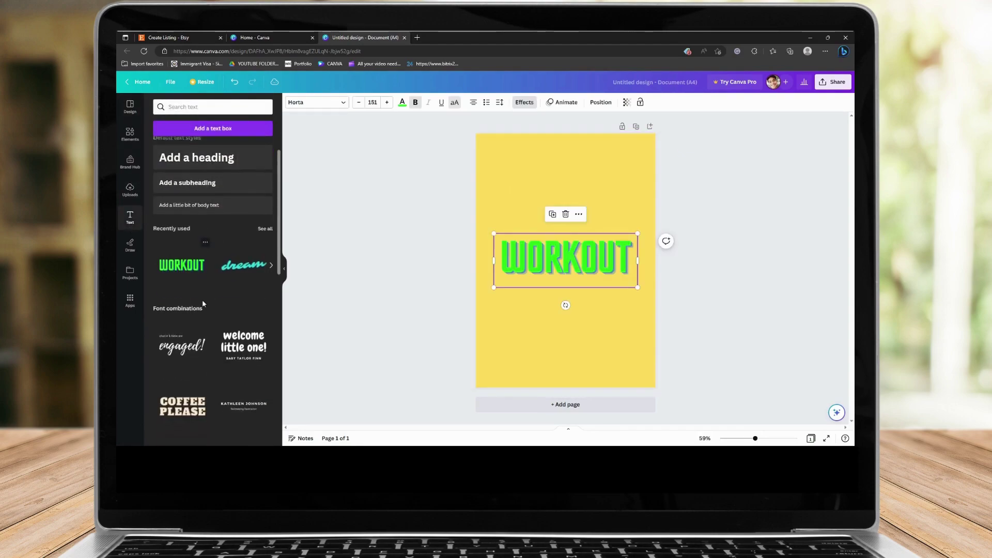
left_click(246, 270)
key("Delete")
left_click(547, 264)
left_click_drag(547, 263, 550, 174)
- Replace the heading's WORKOUT wording with PLANNER
double_click(593, 176)
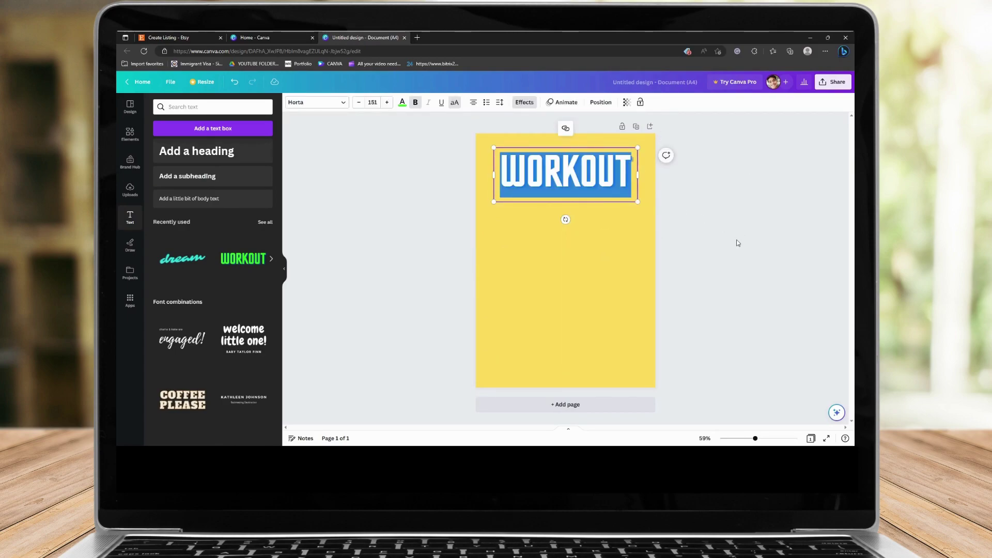
left_click(736, 244)
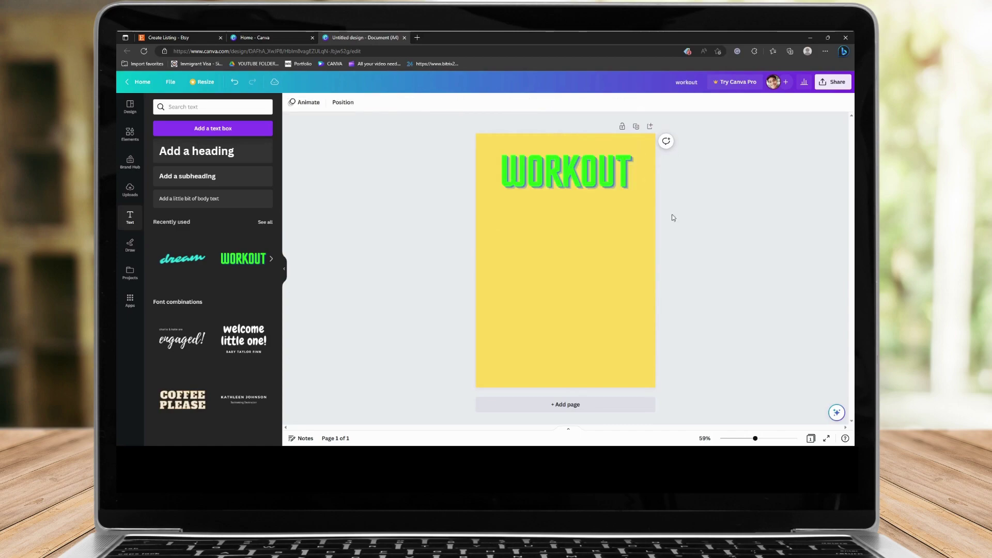
left_click(595, 175)
key("ctrl+a")
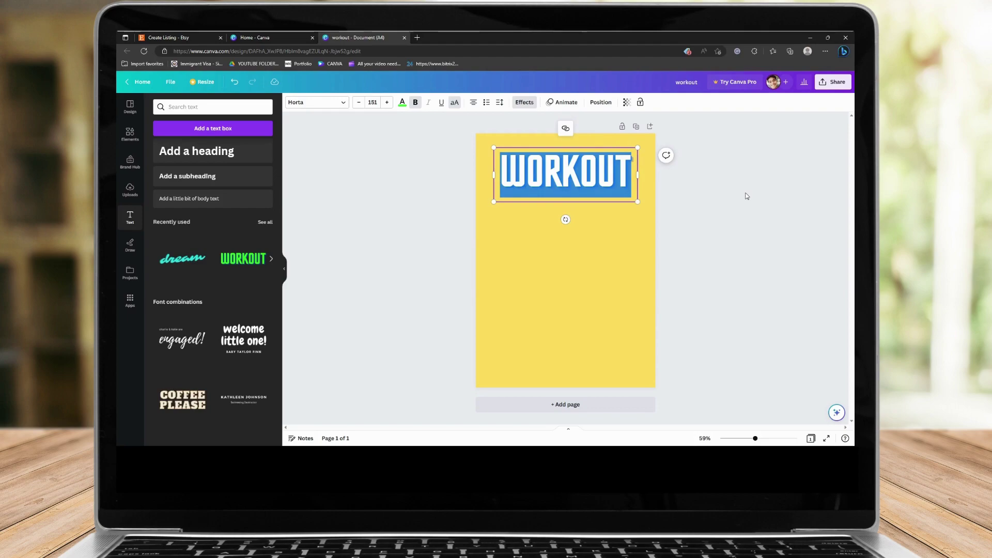
type("L")
key("BackSpace")
type("PLANNER")
left_click(746, 196)
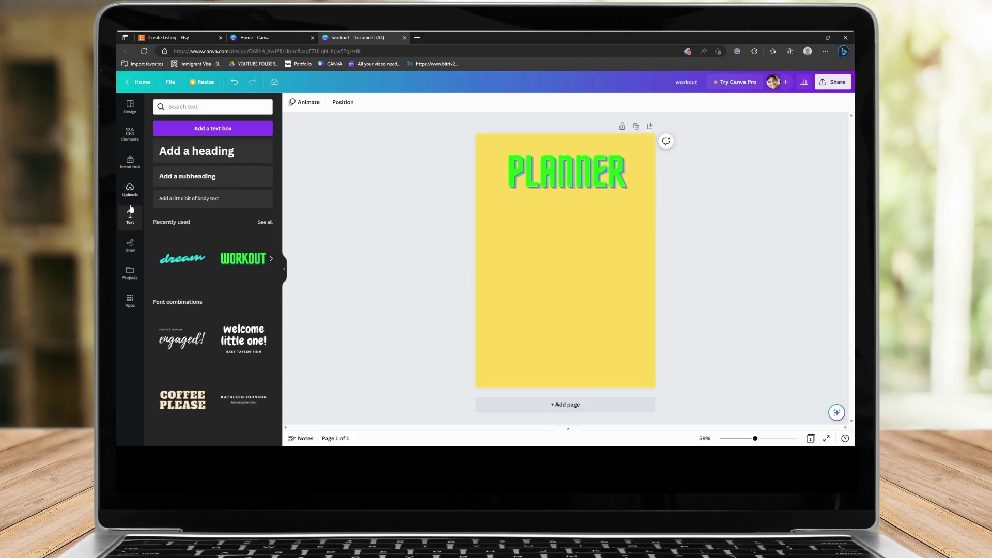
- Add a large, semi-transparent light-orange square below the PLANNER heading
left_click(129, 133)
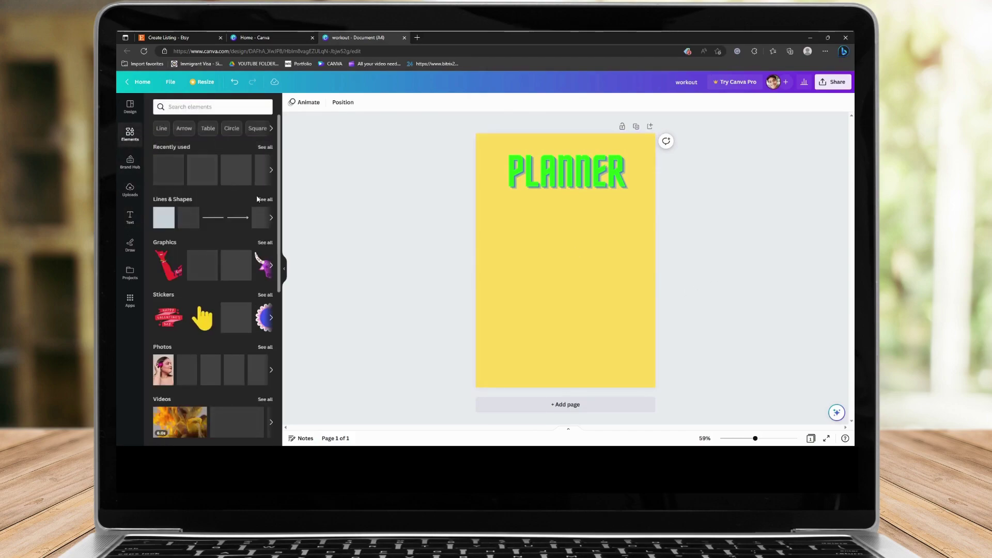
left_click(192, 223)
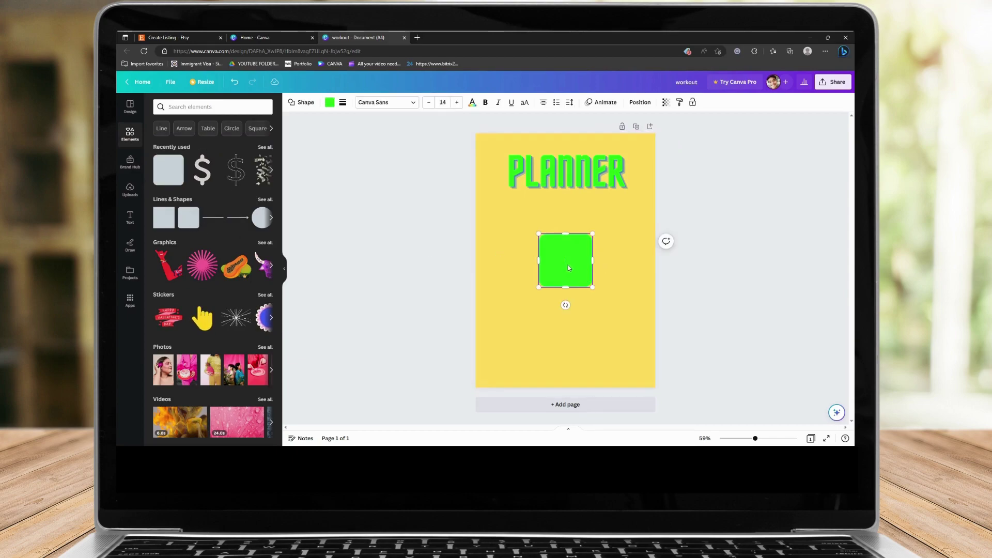
left_click_drag(568, 266, 649, 331)
left_click(329, 102)
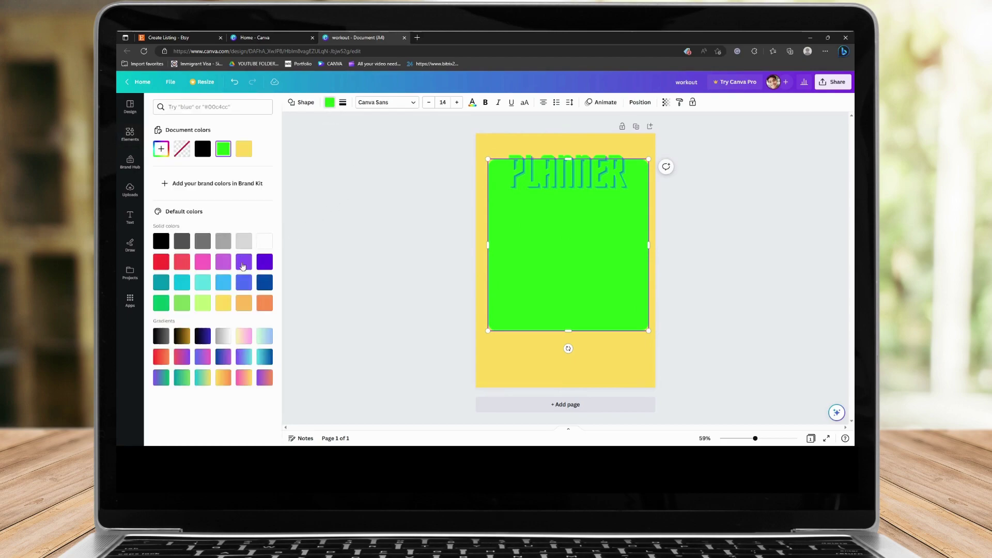
left_click(245, 305)
left_click_drag(617, 280, 616, 268)
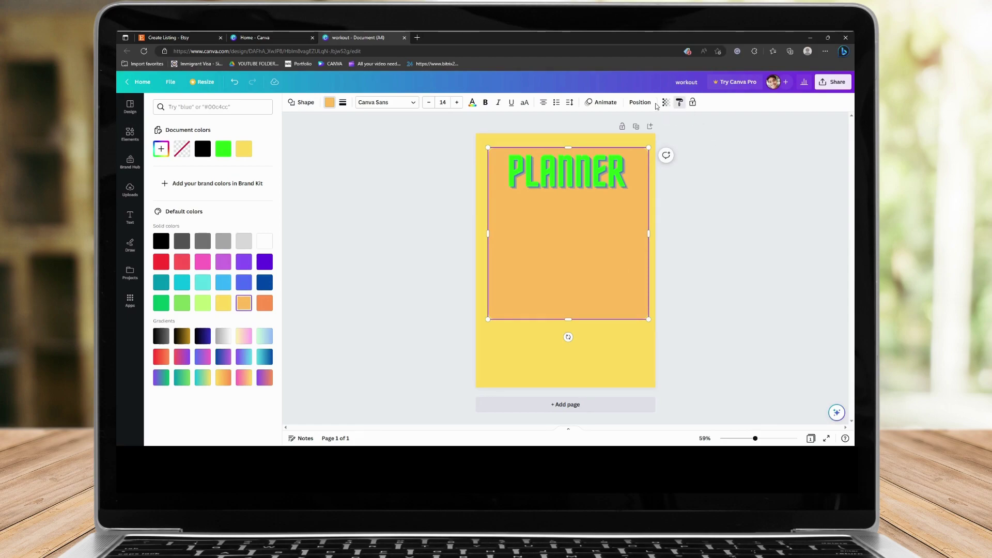
left_click(666, 103)
left_click_drag(666, 136, 647, 133)
left_click_drag(580, 265, 580, 315)
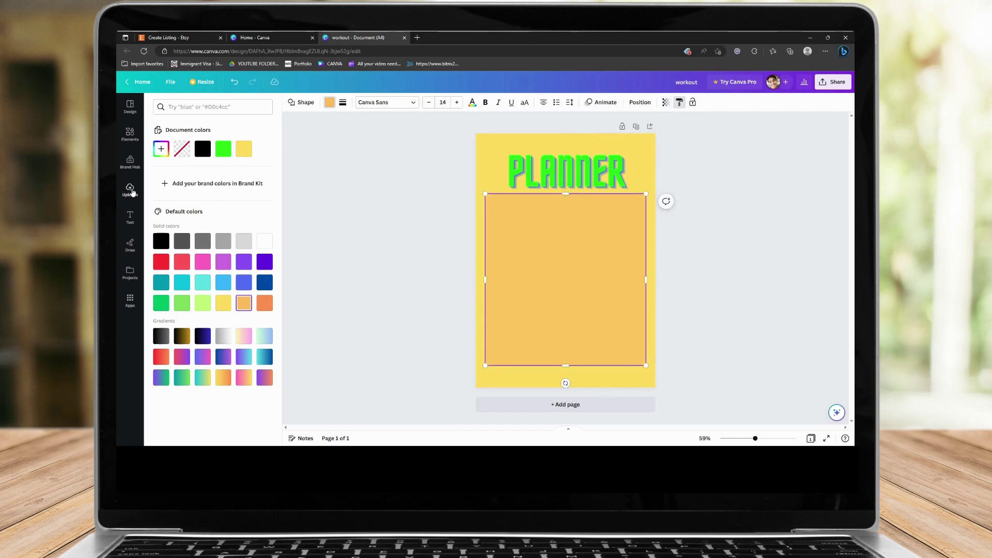
- Add a 'heart' element, colour it red, and enlarge and centre it on the orange panel
left_click(129, 133)
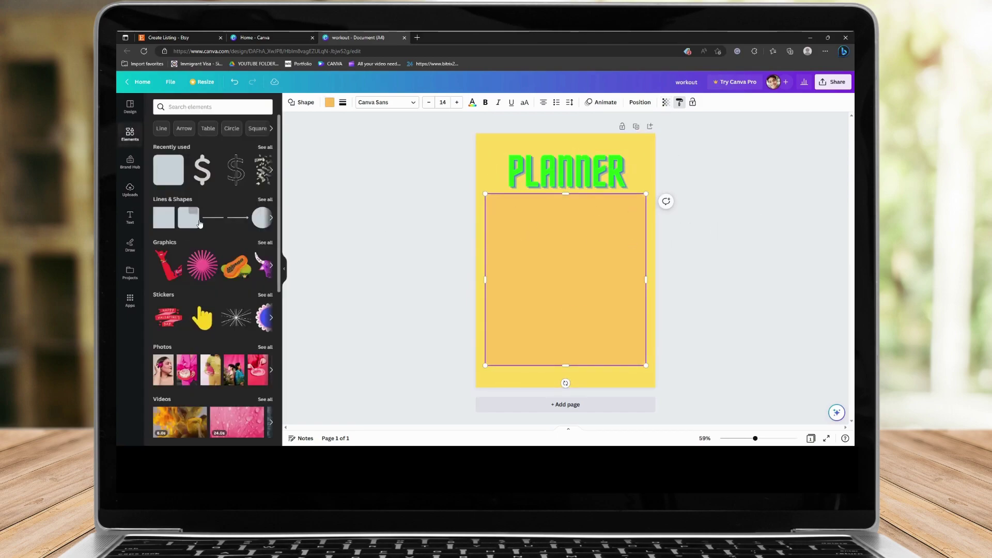
scroll(201, 216, "down", 4)
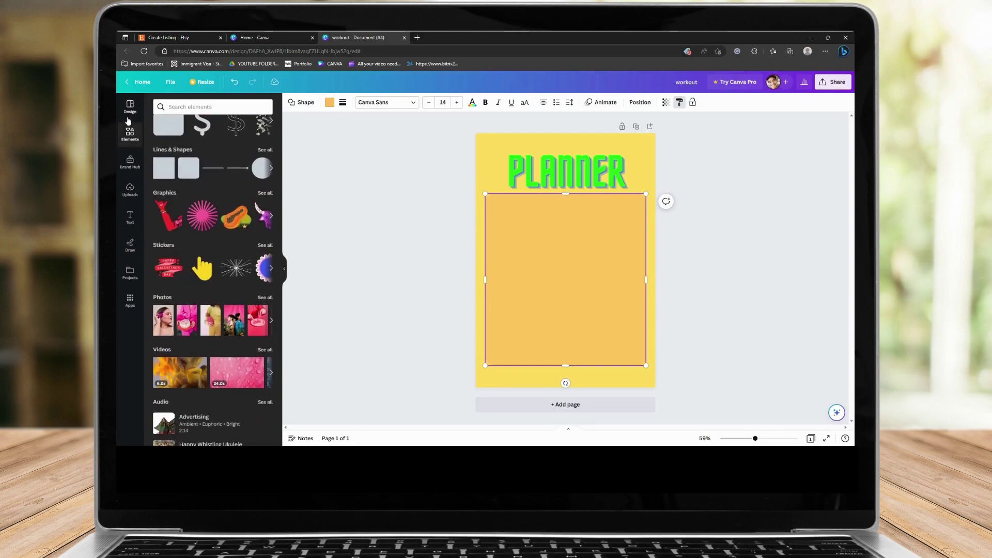
left_click(218, 107)
type("heart")
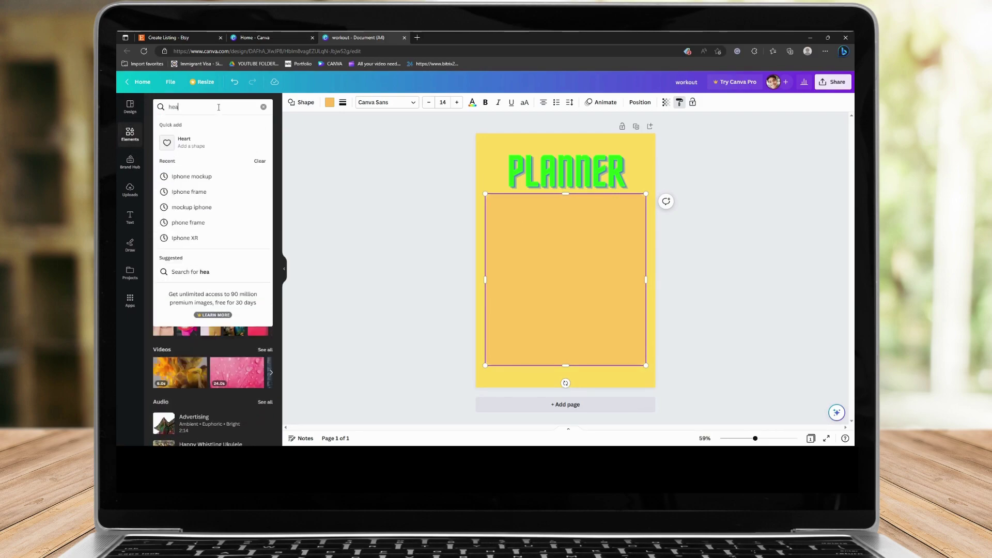
left_click(200, 144)
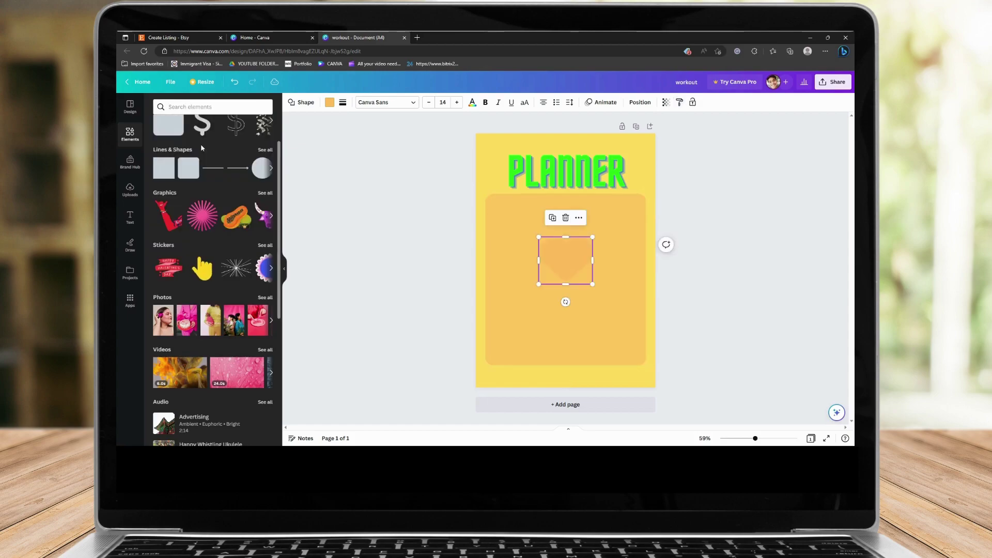
left_click(565, 255)
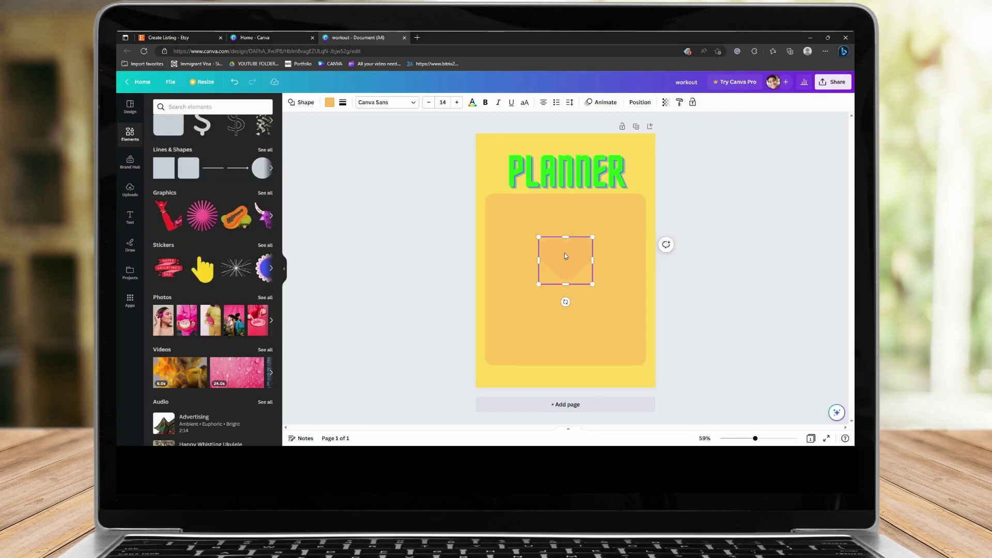
left_click(329, 102)
left_click(182, 261)
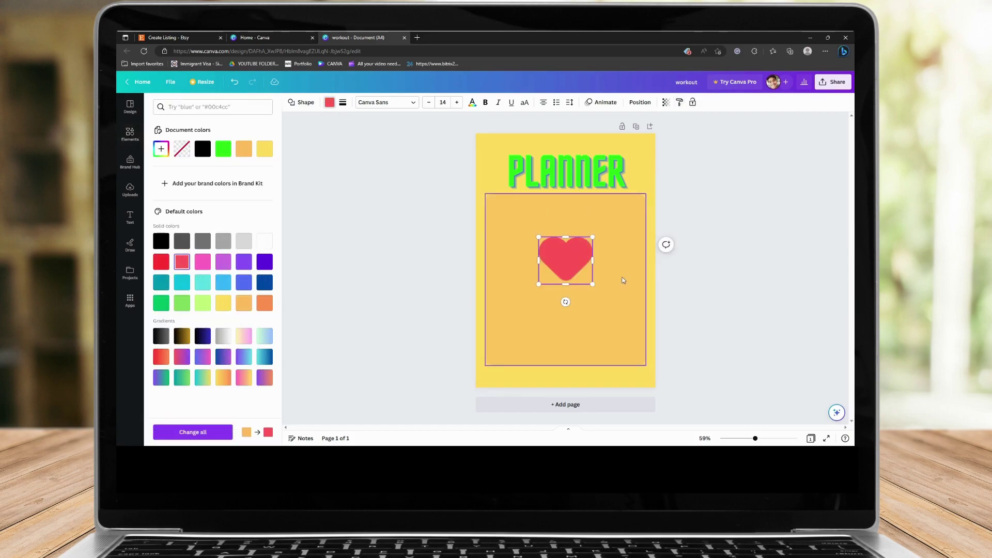
left_click_drag(592, 284, 558, 239)
left_click_drag(627, 300, 581, 240)
- Duplicate the red heart and place the copy below the original
key("Escape")
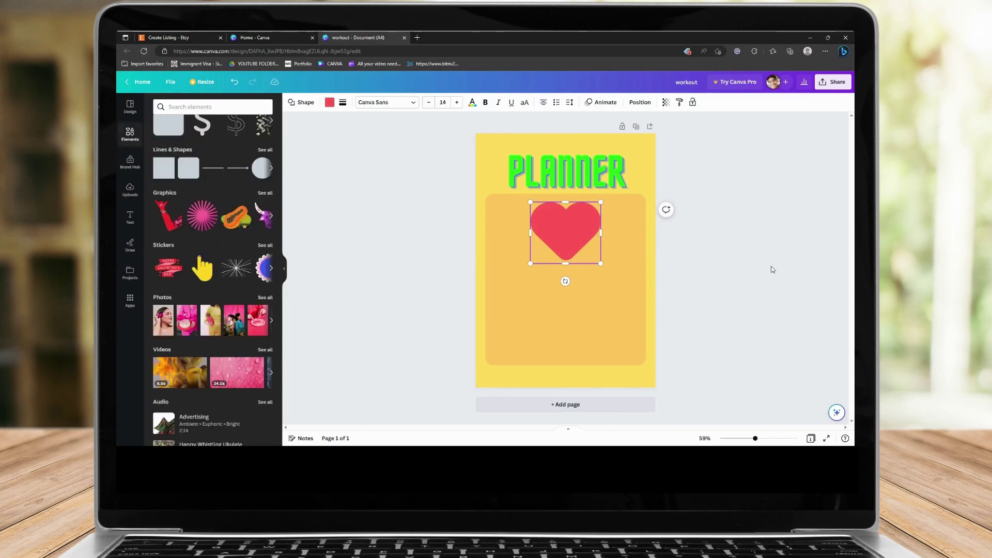
left_click(730, 261)
left_click(581, 229)
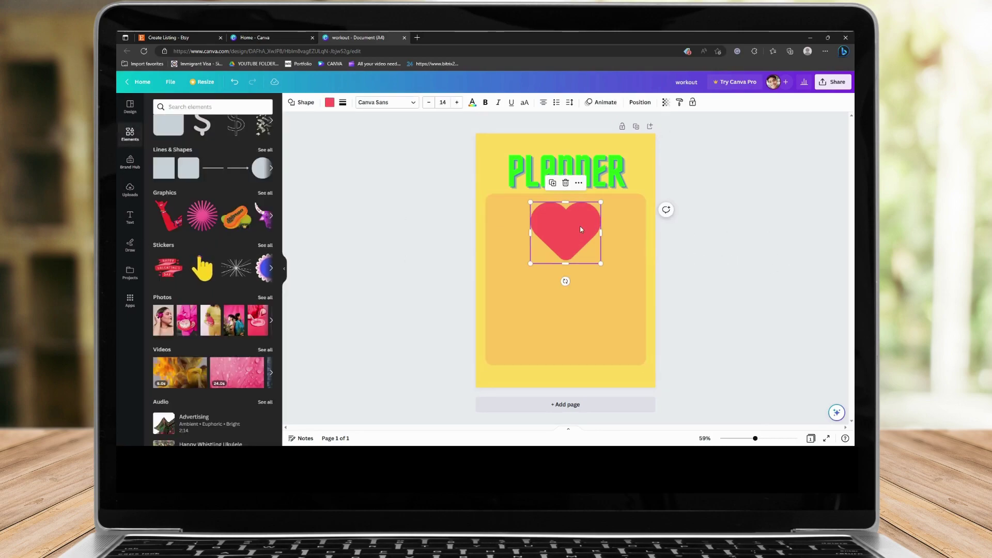
scroll(182, 159, "up", 2)
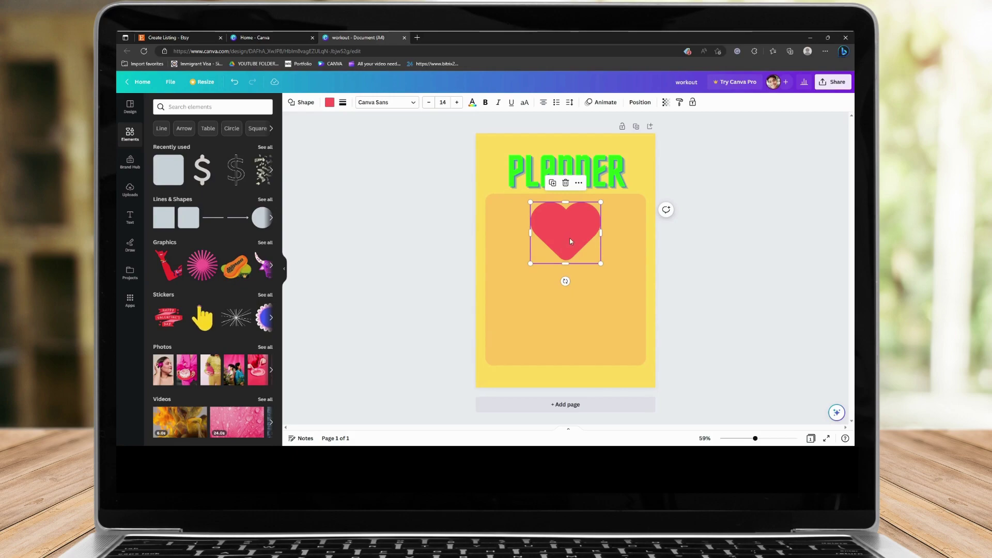
key("ctrl+d")
mouse_move(571, 240)
left_mouse_down()
mouse_move(578, 325)
mouse_move(571, 233)
left_mouse_up()
- Add a text box reading MONDAY and move it onto the upper heart
left_click(130, 216)
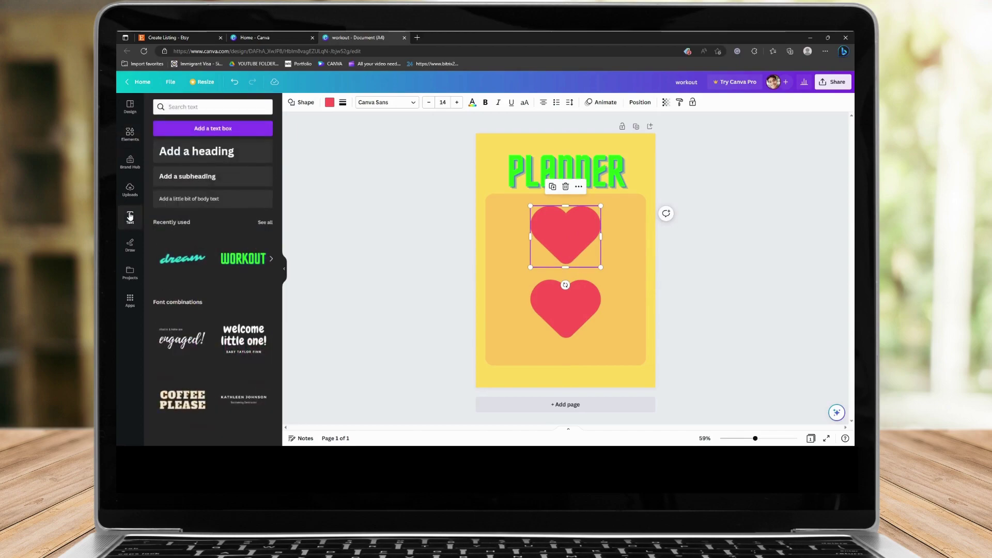
scroll(185, 287, "down", 5)
scroll(185, 287, "up", 2)
scroll(198, 215, "up", 4)
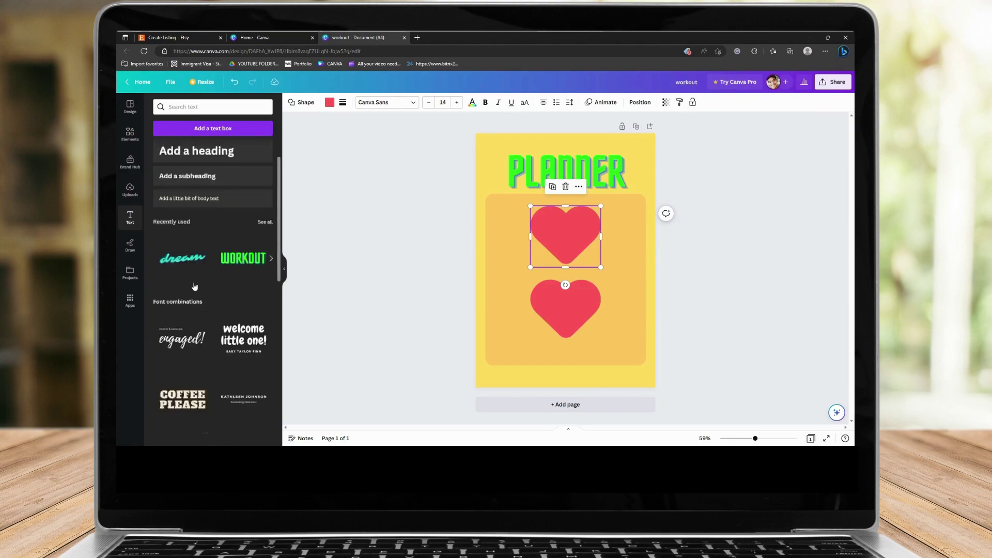
left_click(207, 131)
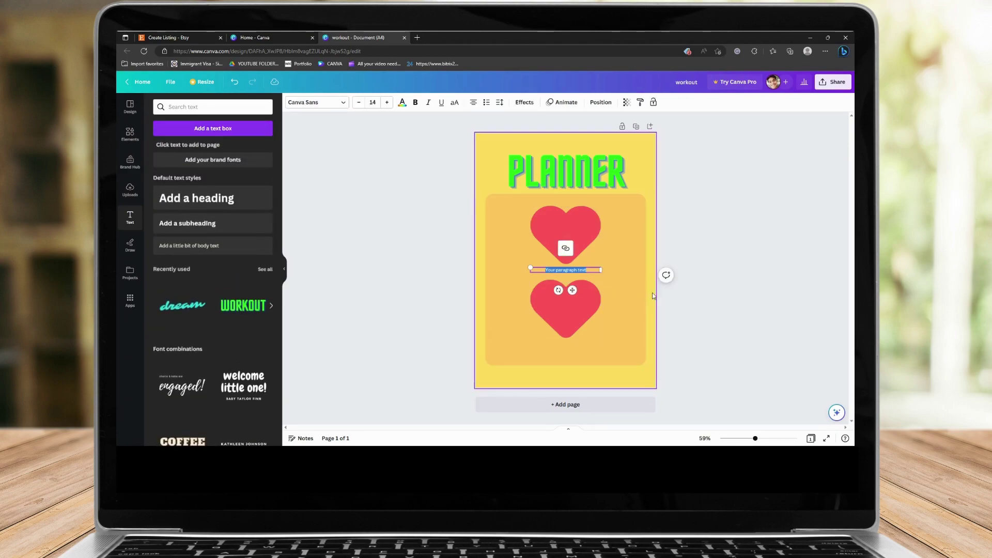
type("MONDAY")
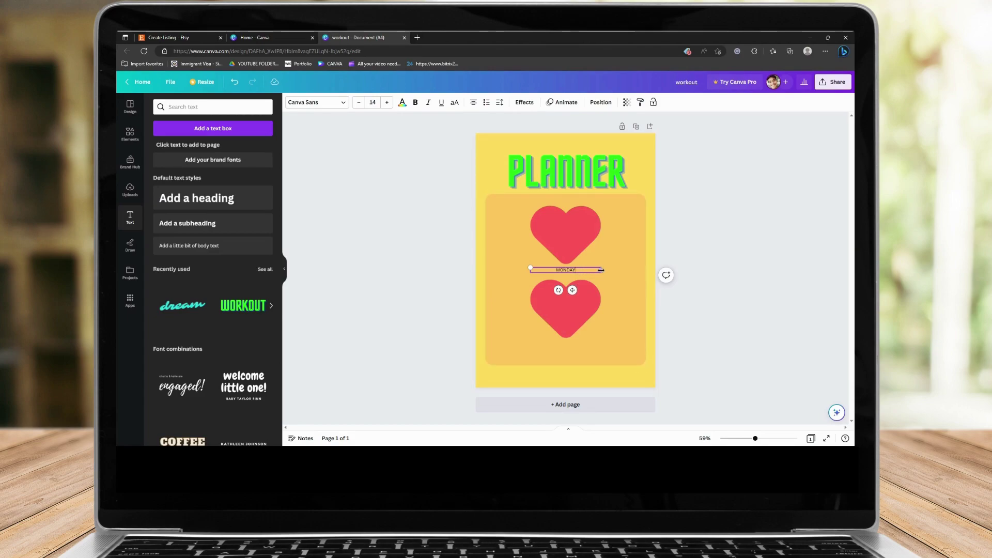
left_click_drag(602, 270, 620, 270)
left_click_drag(582, 290, 573, 254)
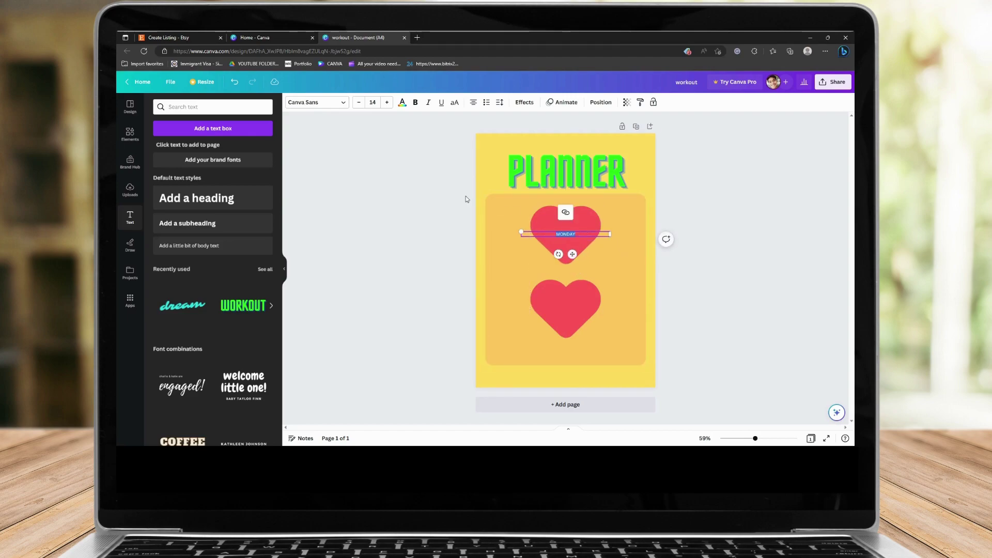
- Enlarge the MONDAY text four sizes and centre it inside the upper heart
key("Return")
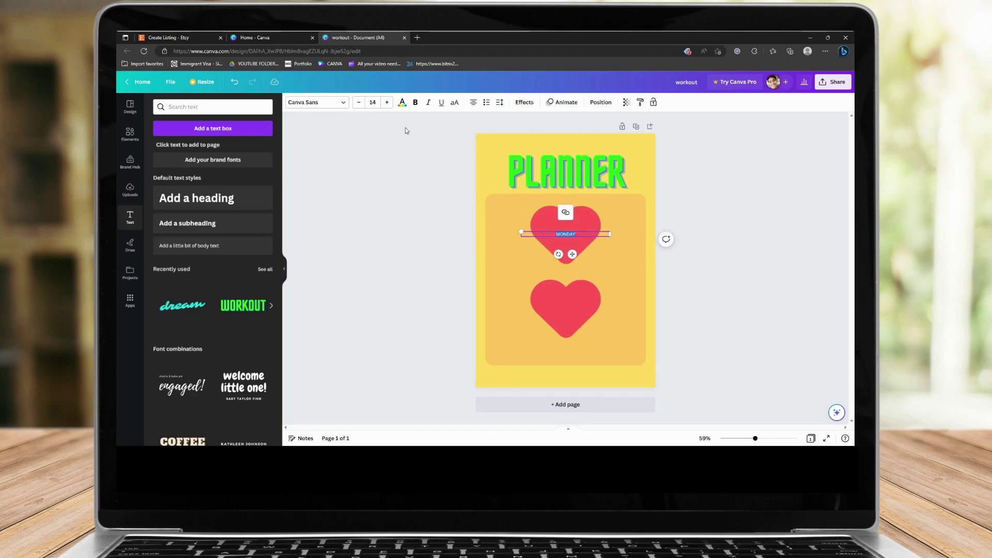
left_click(387, 103)
left_click(387, 104)
left_click(387, 103)
left_click(388, 103)
left_click(387, 103)
left_click(387, 103)
left_click(387, 104)
left_click(388, 104)
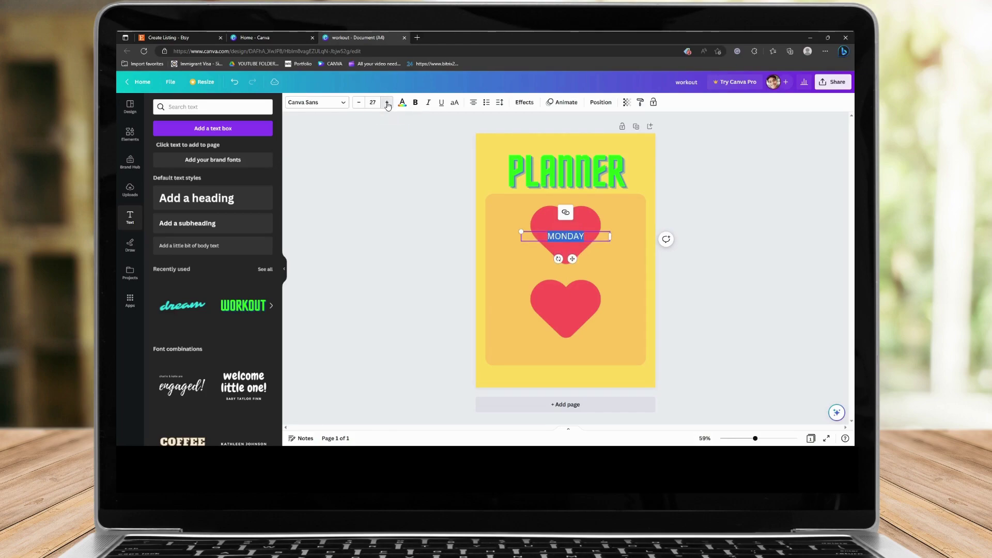
left_click(816, 333)
left_click_drag(582, 245, 582, 240)
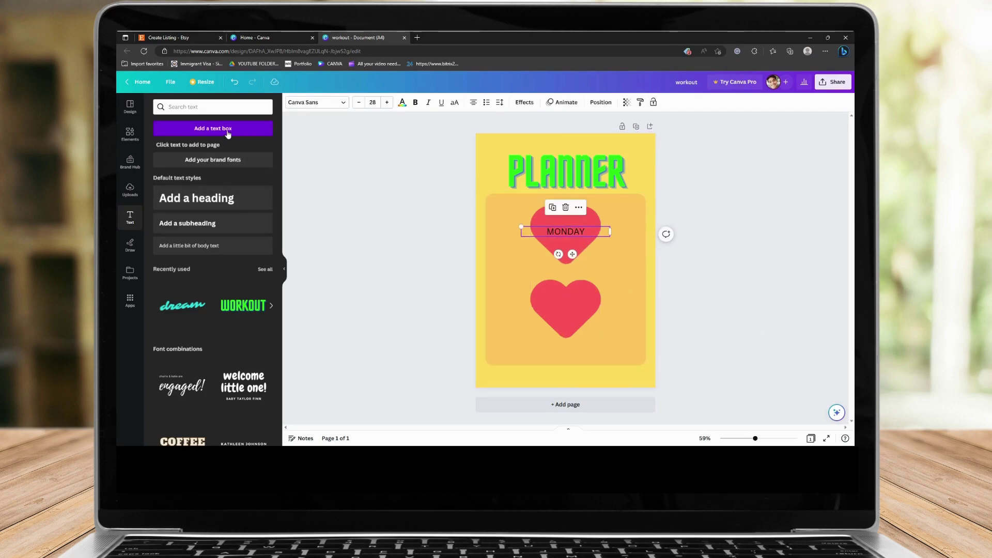
left_click(720, 271)
- Duplicate the MONDAY label onto the lower heart and change it to TUESDAY
left_click(571, 233)
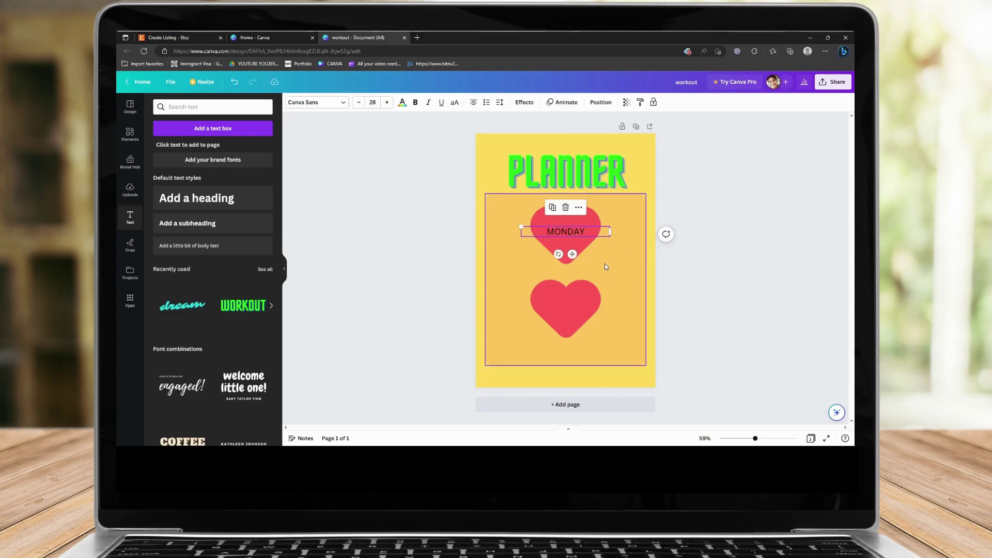
key("ctrl+d")
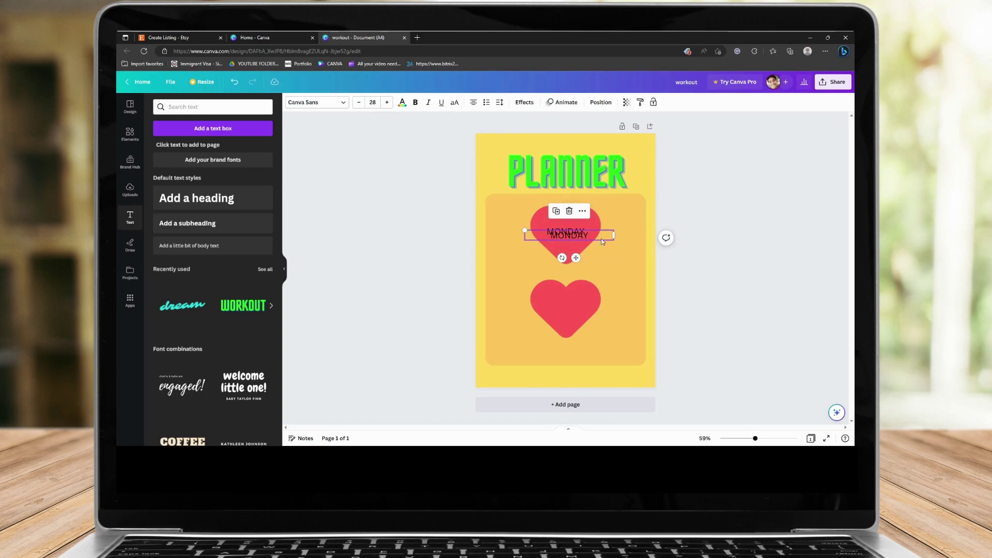
left_click_drag(603, 239, 599, 252)
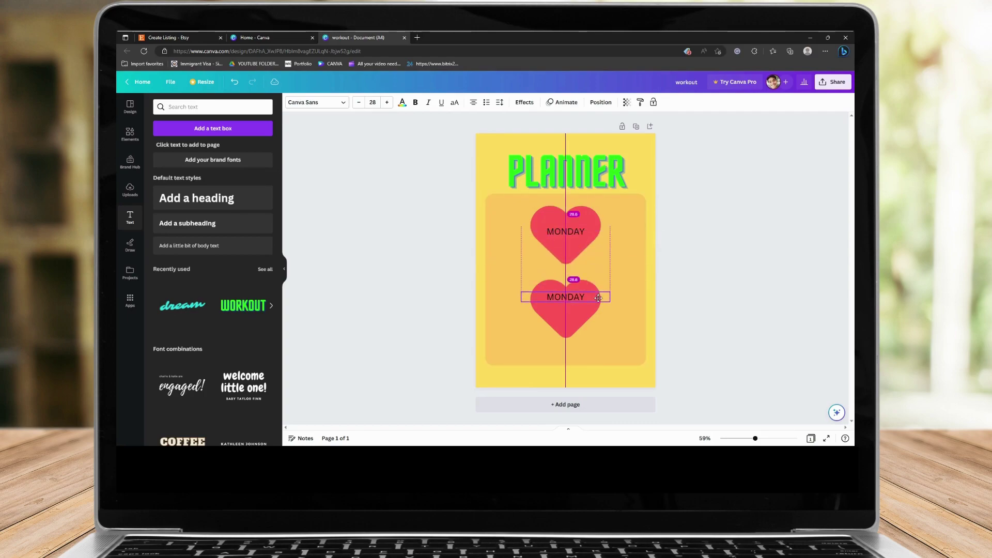
left_click_drag(598, 299, 587, 305)
double_click(587, 305)
type("TUEDAY")
key("BackSpace")
key("BackSpace")
key("BackSpace")
type("SDAY")
left_click(824, 321)
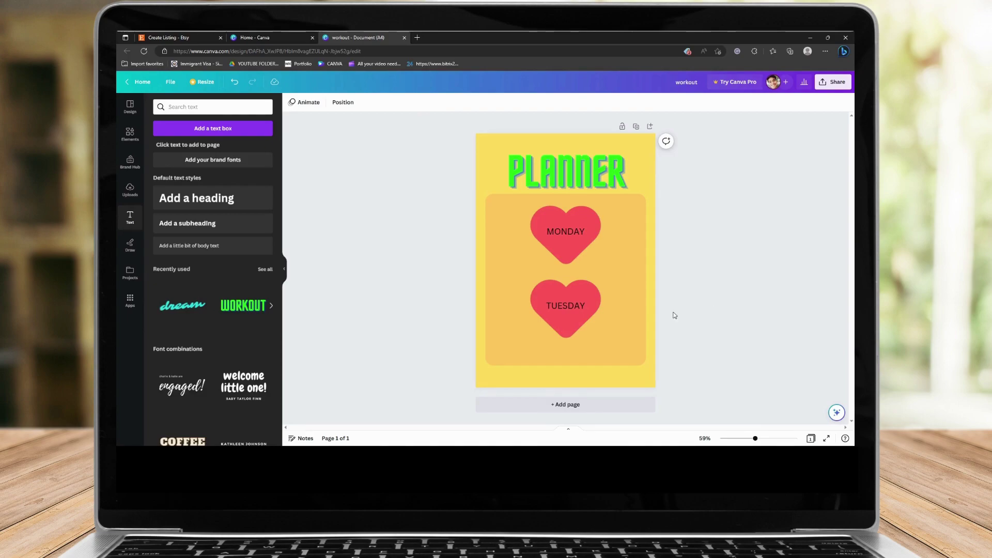
- Add a new page 2 with a WORKOUT-style heading changed to MONDAY at its top
left_click(635, 405)
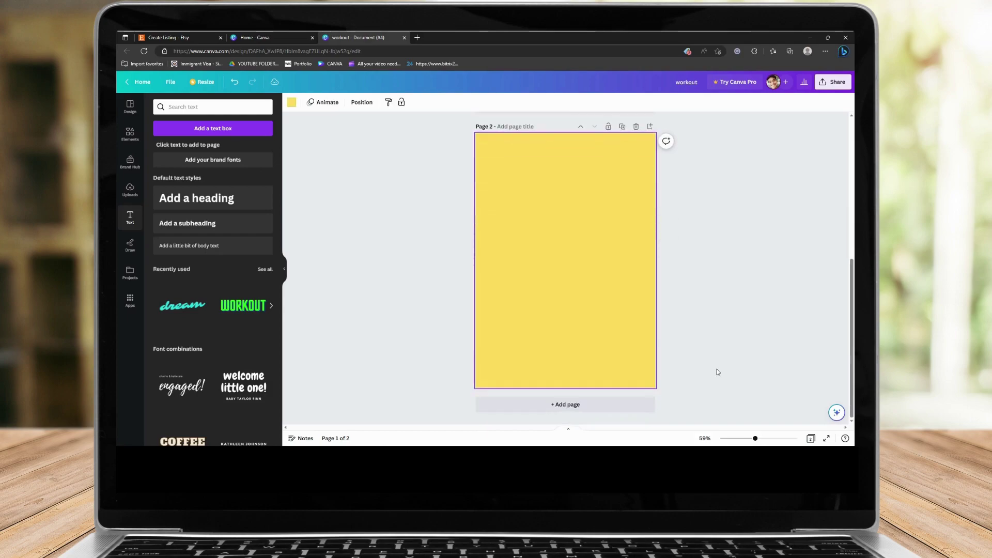
scroll(736, 328, "up", 4)
scroll(735, 327, "down", 2)
left_click(608, 344)
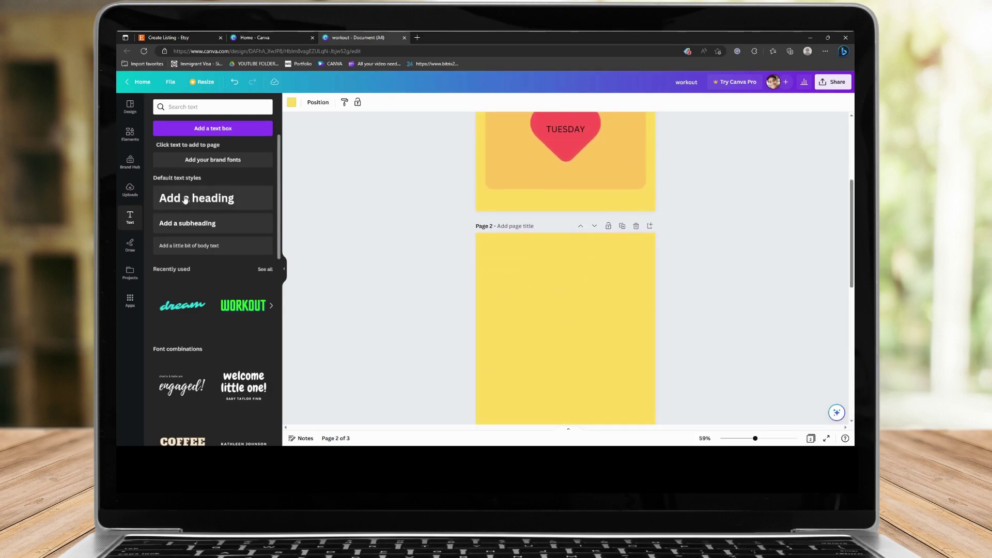
scroll(220, 264, "down", 2)
left_click(243, 258)
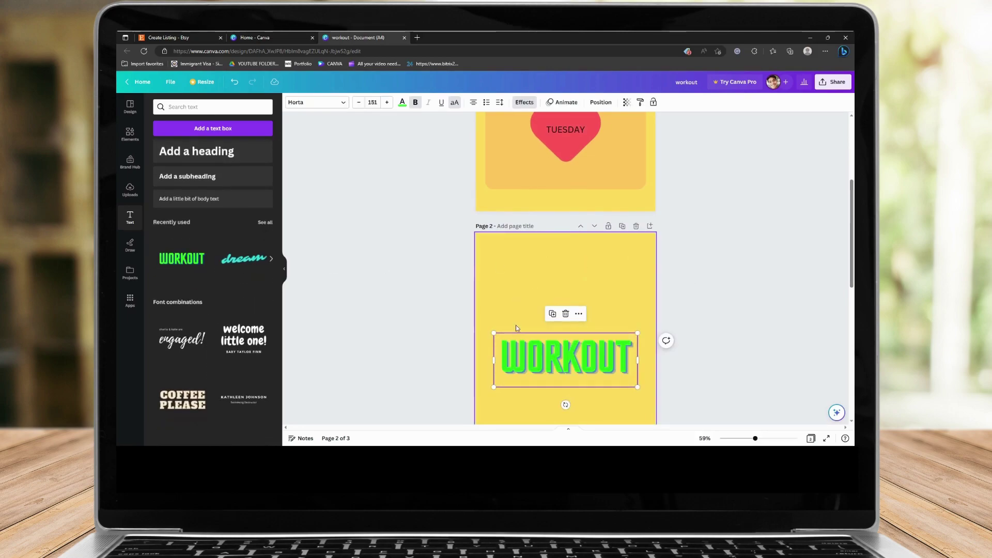
left_click_drag(539, 347, 540, 270)
double_click(539, 269)
type("MONDAY")
key("Return")
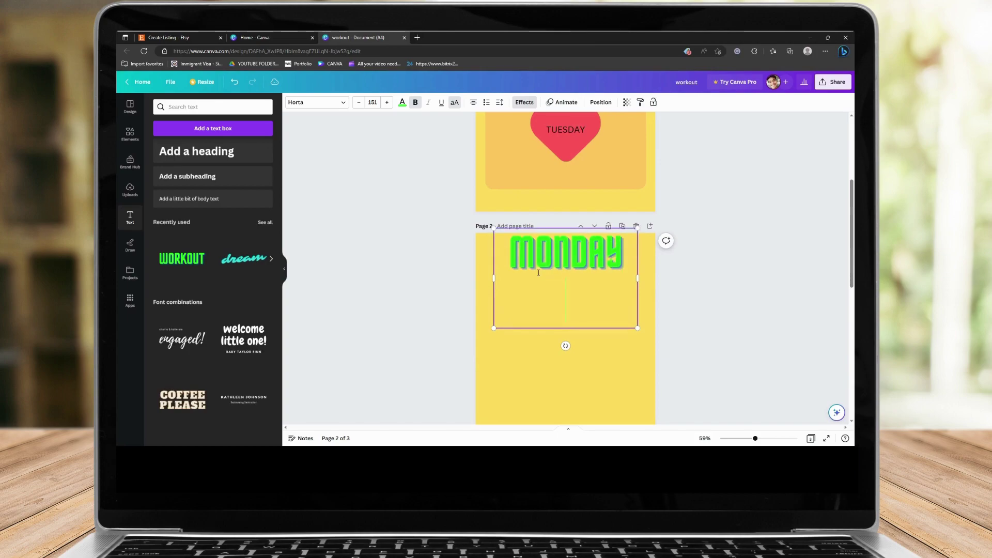
key("BackSpace")
left_click(751, 290)
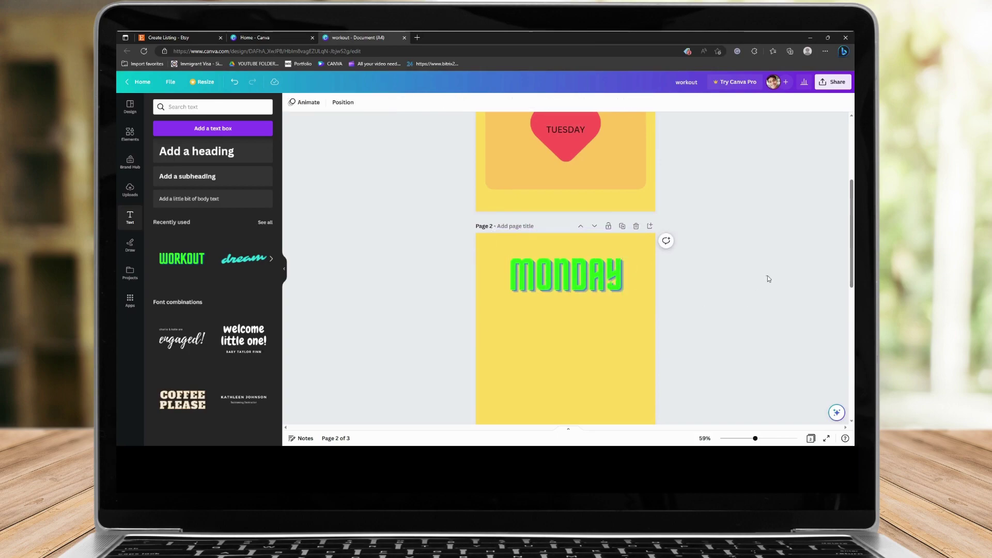
- Add a WORKOUT-style heading on page 3, retype it TUESDAY, and move it to the top
scroll(772, 279, "down", 5)
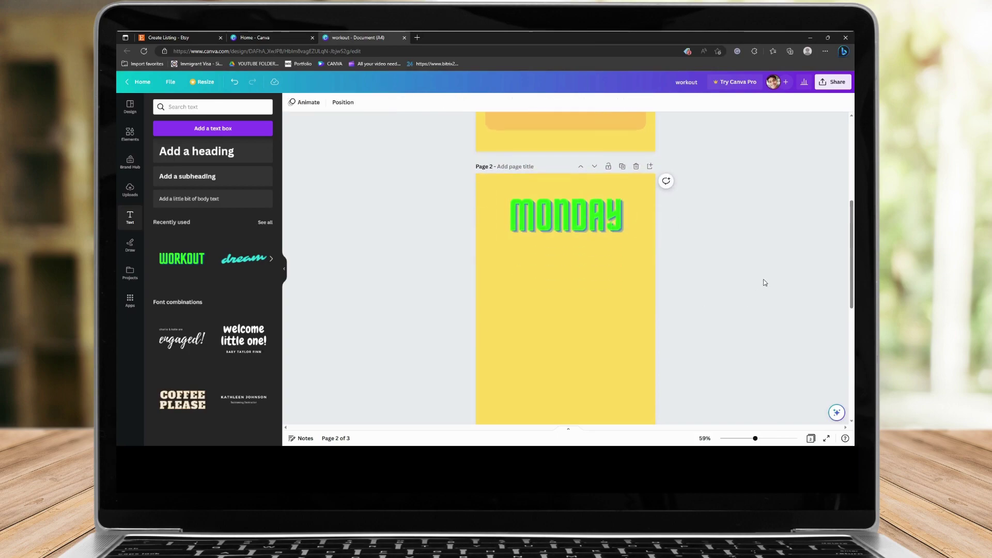
left_click(167, 256)
scroll(755, 268, "down", 2)
double_click(523, 302)
type("TUEDAY")
key("BackSpace")
type("SD")
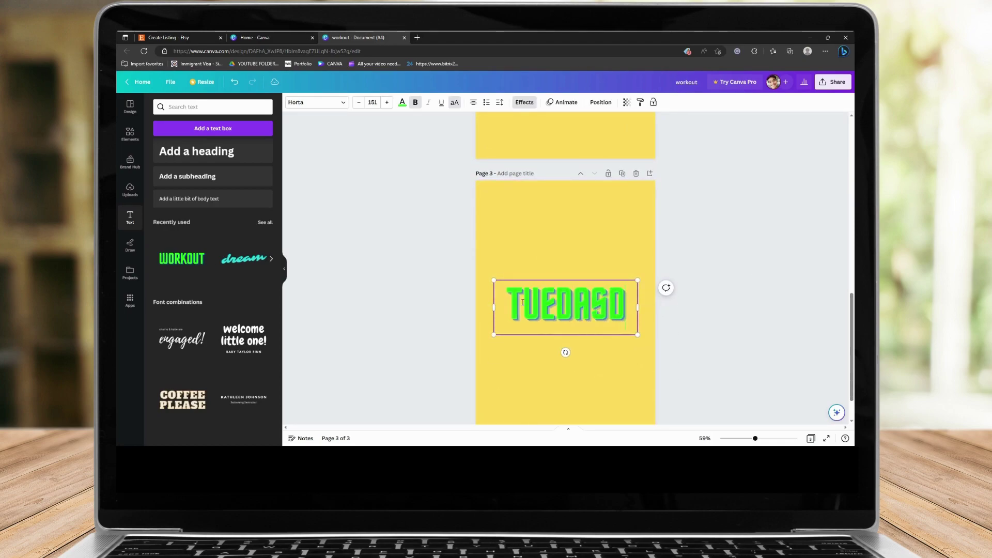
key("BackSpace")
key("BackSpace")
key("BackSpace")
key("BackSpace")
type("SDA")
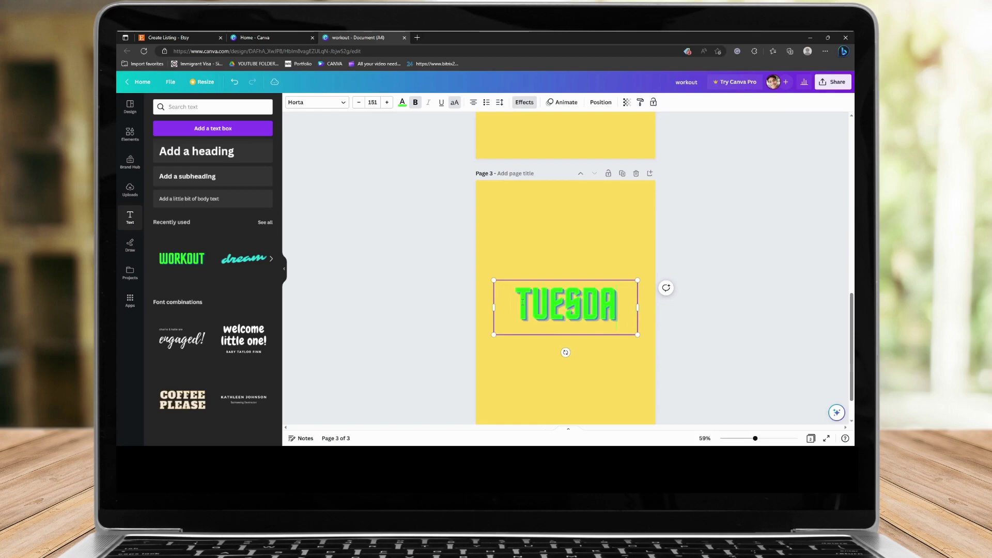
type("Y")
left_click(739, 268)
left_click(551, 300)
left_click_drag(551, 299, 551, 214)
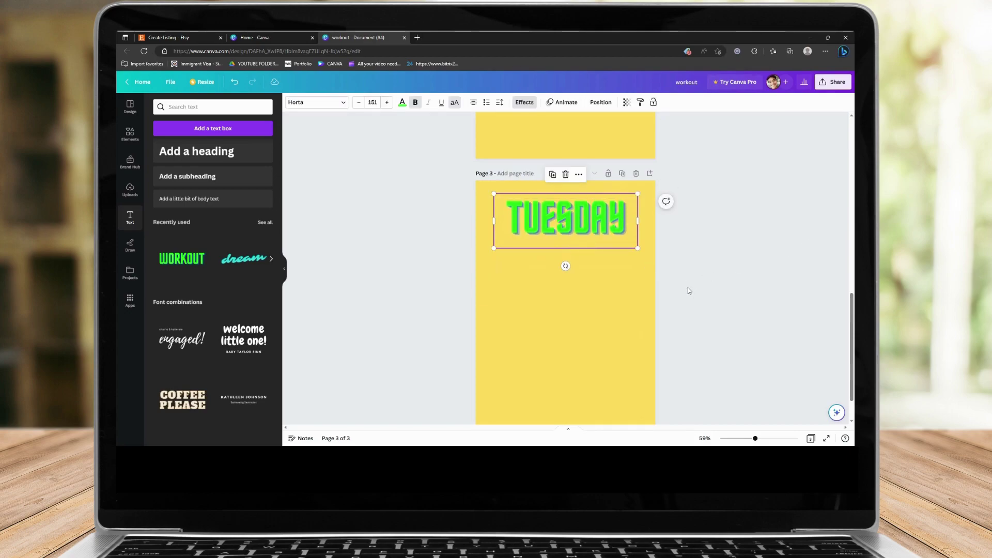
left_click(731, 247)
scroll(731, 247, "up", 4)
scroll(731, 247, "down", 3)
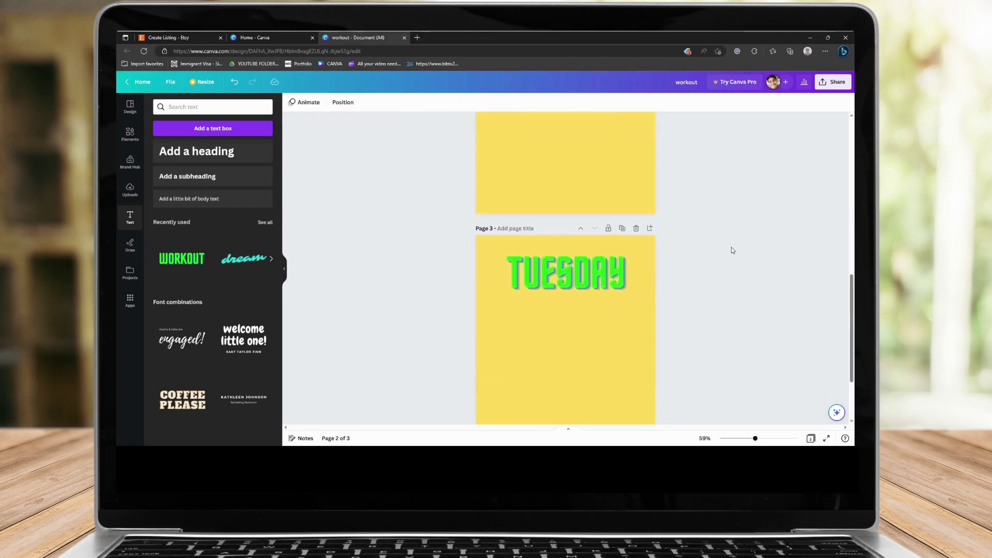
scroll(731, 247, "up", 5)
scroll(736, 251, "down", 3)
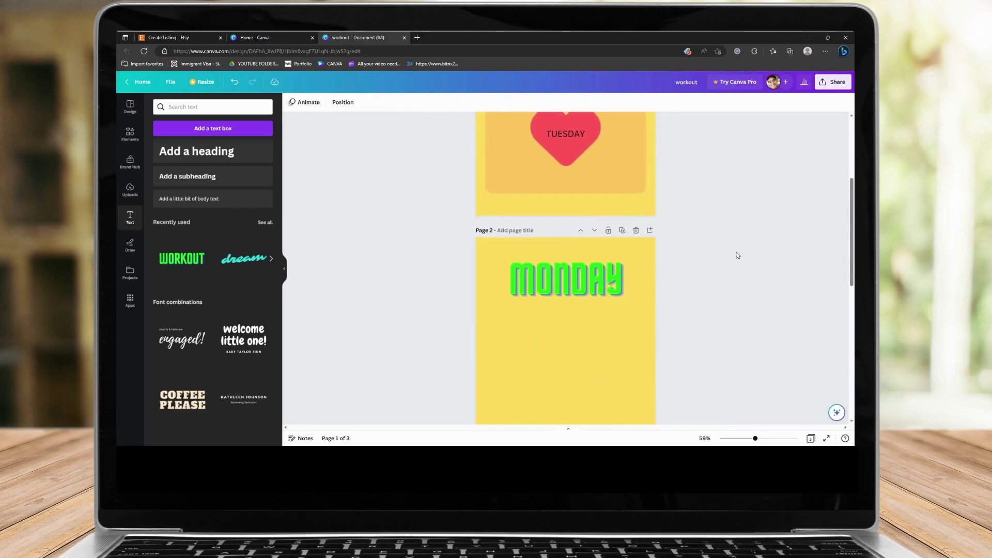
scroll(738, 255, "down", 5)
scroll(738, 256, "up", 1)
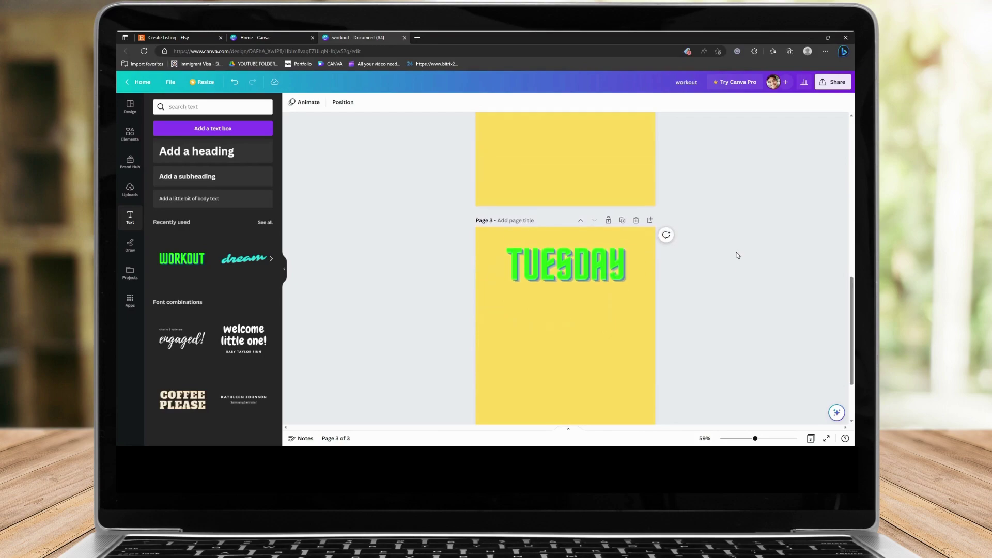
scroll(737, 255, "up", 5)
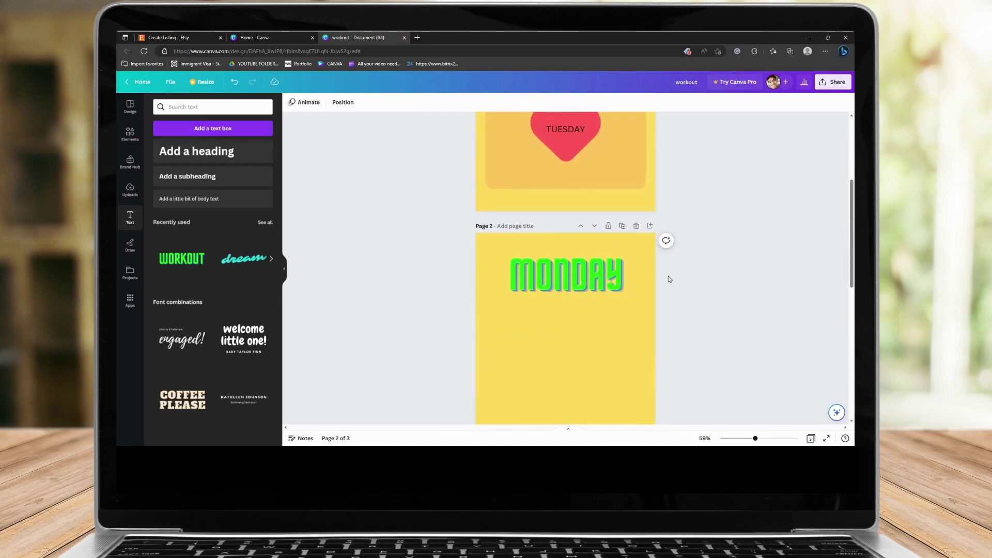
scroll(667, 278, "up", 2)
scroll(667, 278, "up", 2)
scroll(666, 277, "down", 4)
scroll(665, 277, "up", 4)
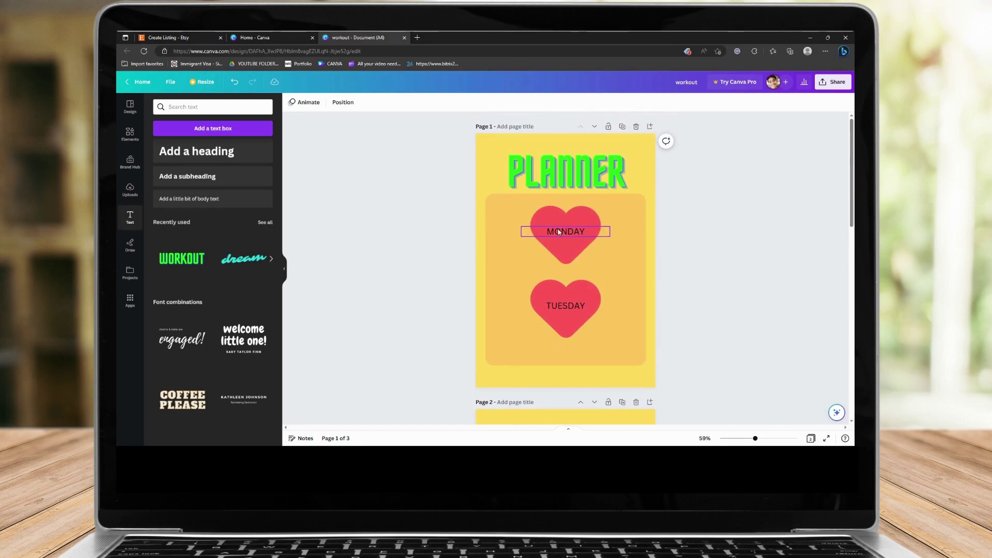
scroll(563, 243, "down", 4)
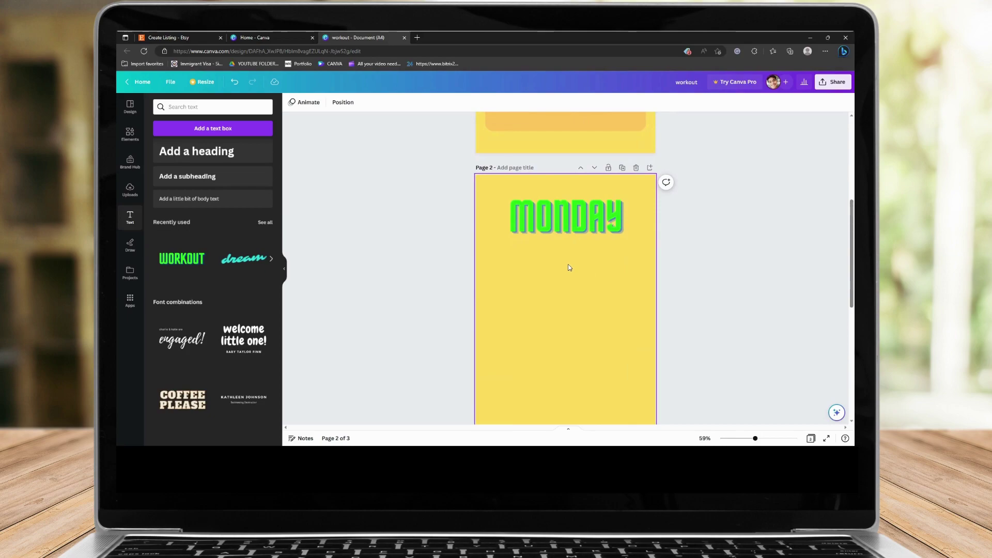
scroll(568, 279, "up", 5)
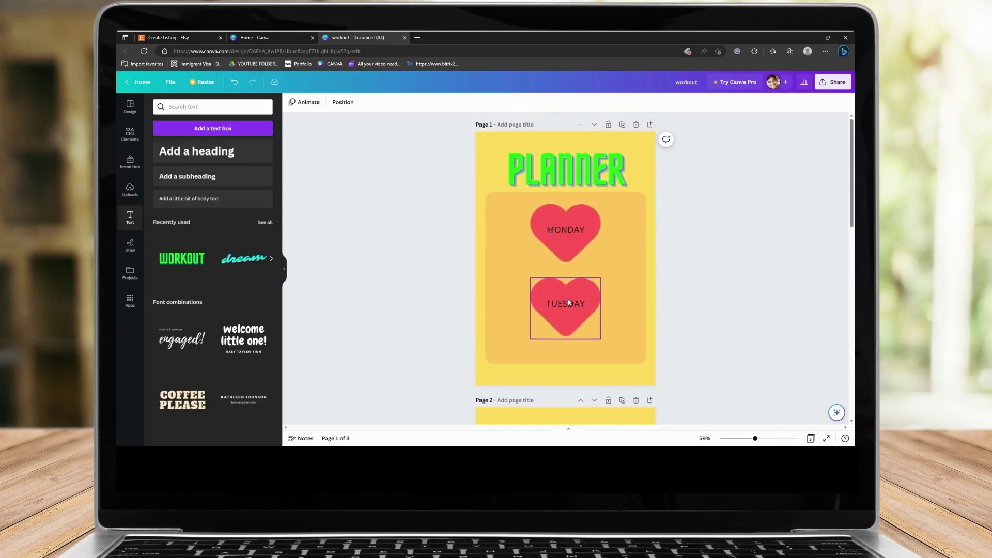
scroll(619, 245, "down", 10)
scroll(585, 292, "down", 1)
scroll(589, 293, "up", 6)
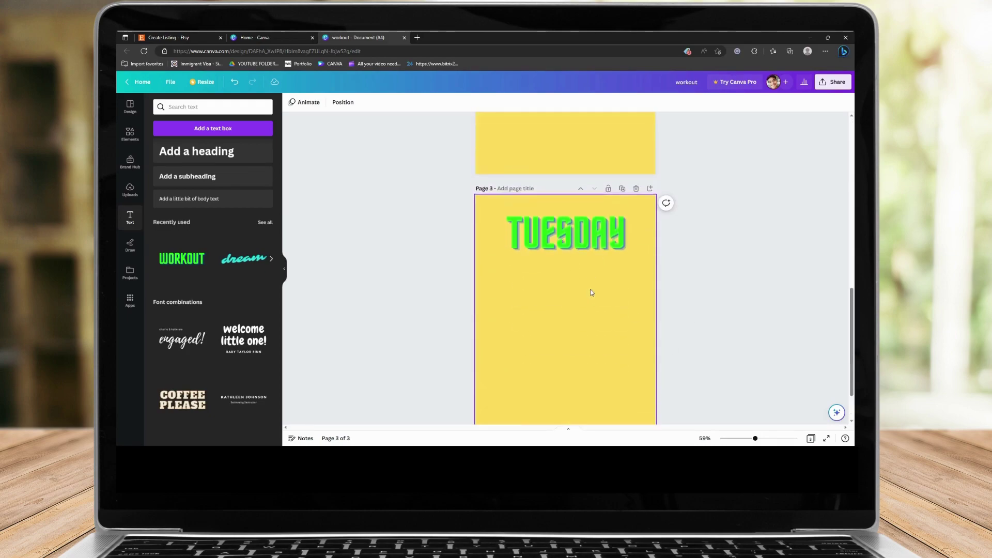
scroll(592, 293, "up", 5)
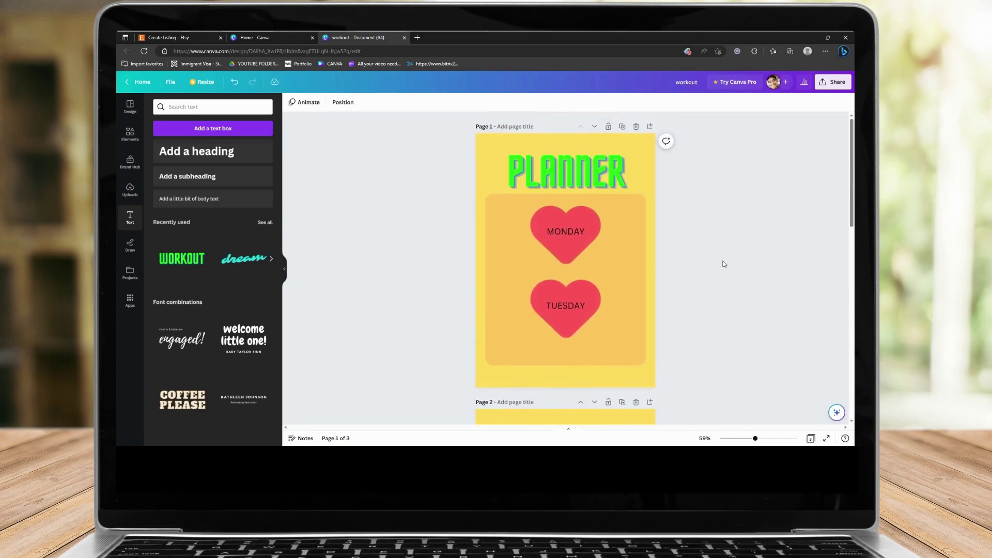
- Link the MONDAY heart to page '2 - Untitled'
right_click(576, 245)
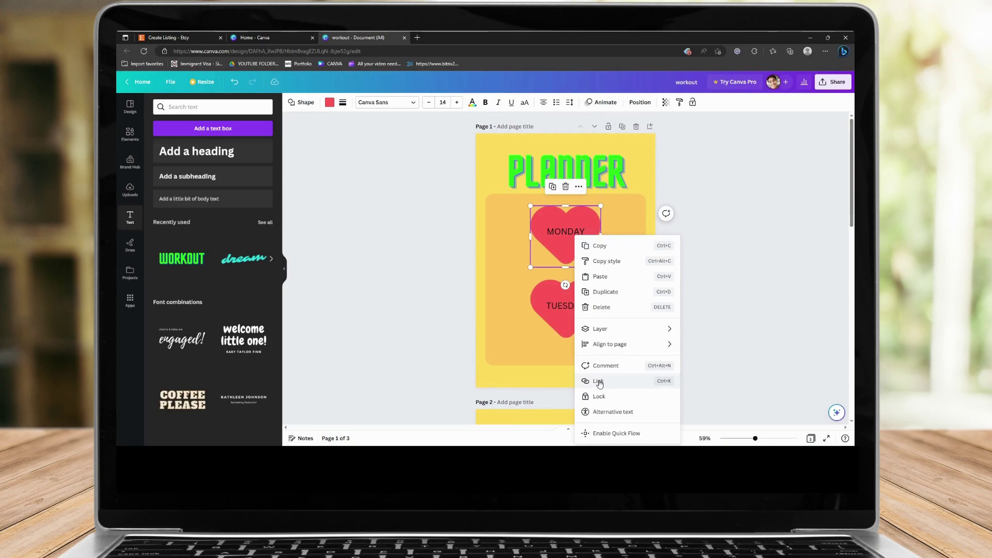
left_click(779, 169)
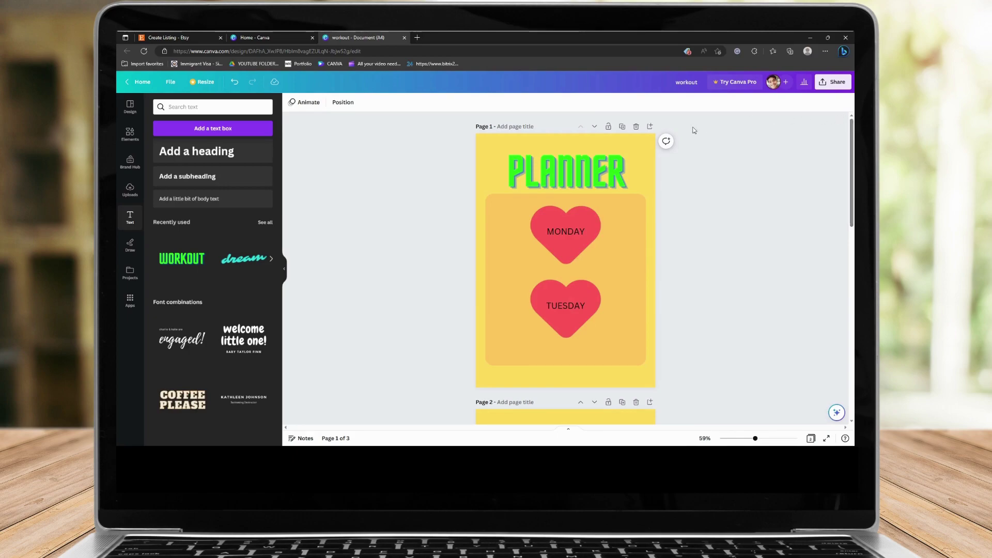
left_click(812, 90)
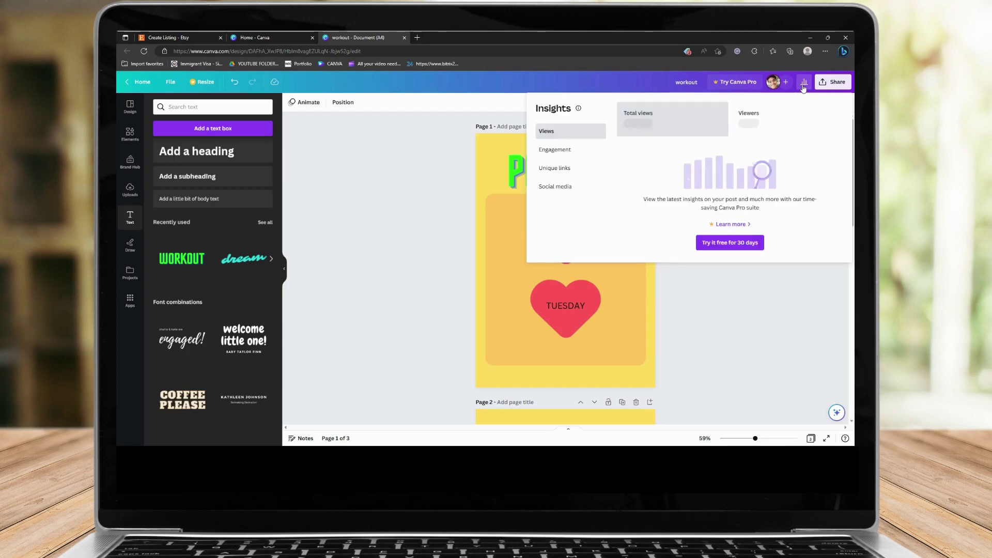
left_click(734, 335)
scroll(734, 335, "down", 5)
scroll(737, 336, "down", 5)
scroll(746, 328, "up", 10)
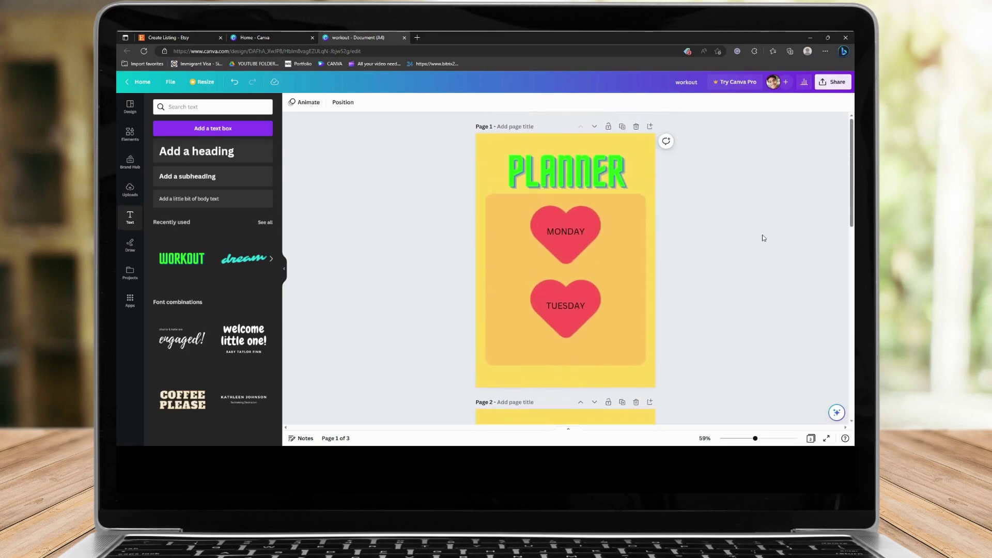
left_click(567, 240)
right_click(569, 236)
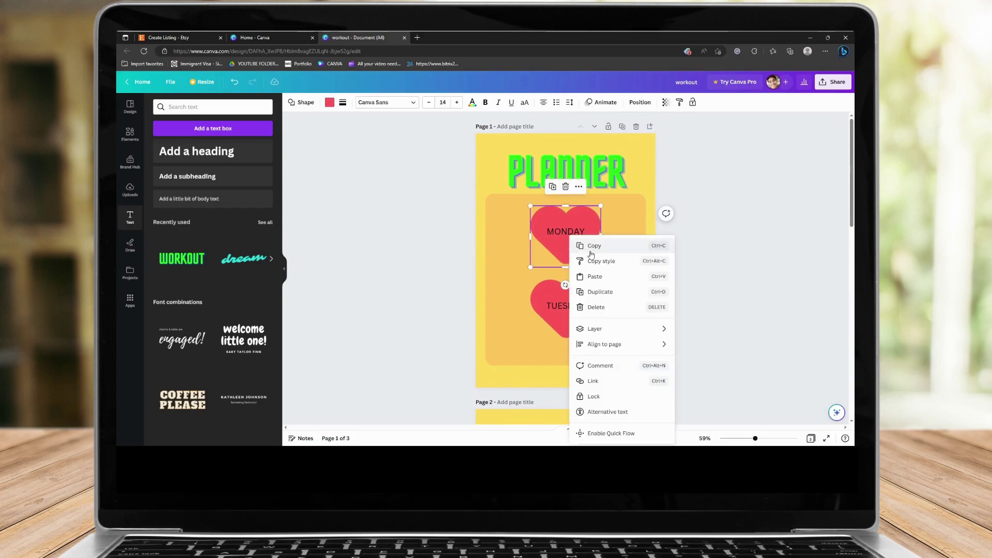
left_click(593, 381)
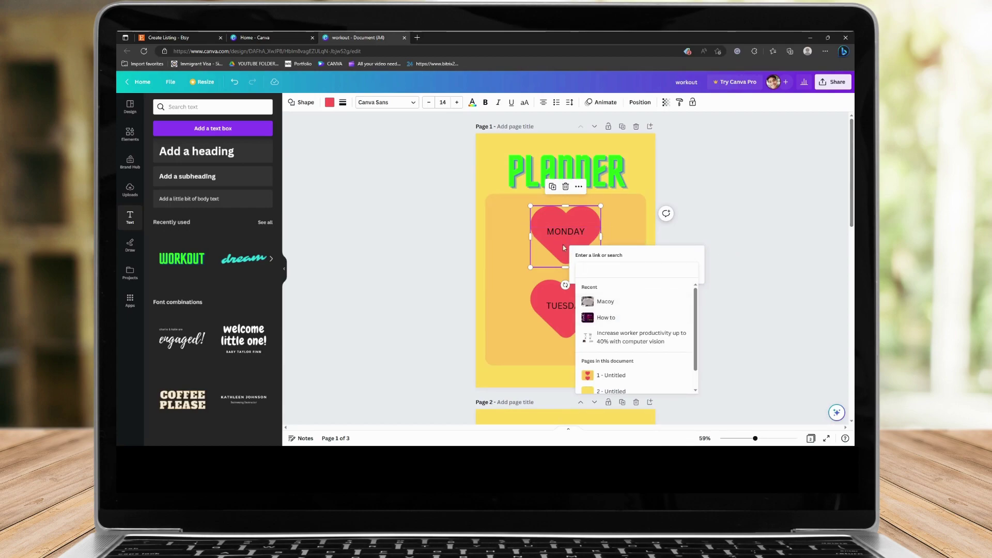
scroll(617, 319, "down", 1)
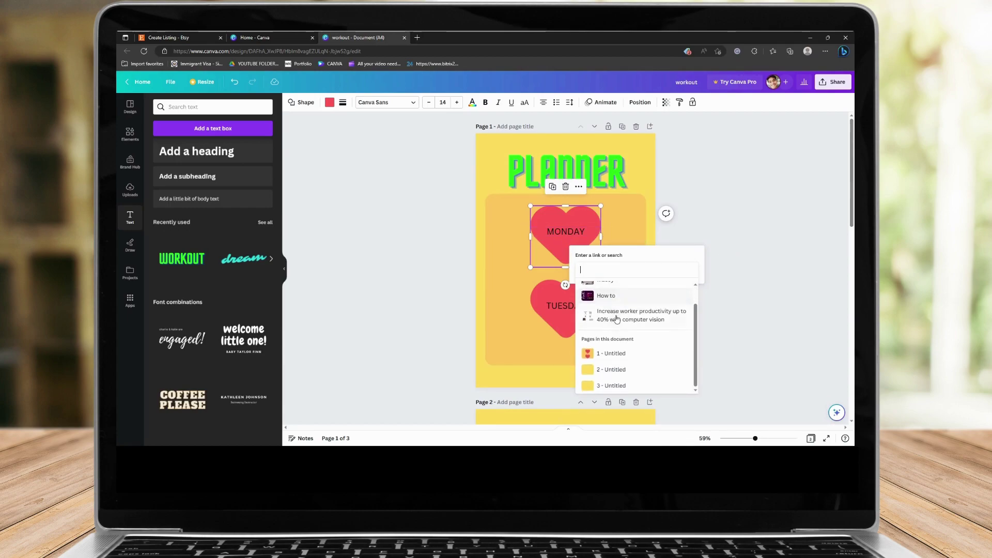
left_click(610, 370)
left_click(683, 288)
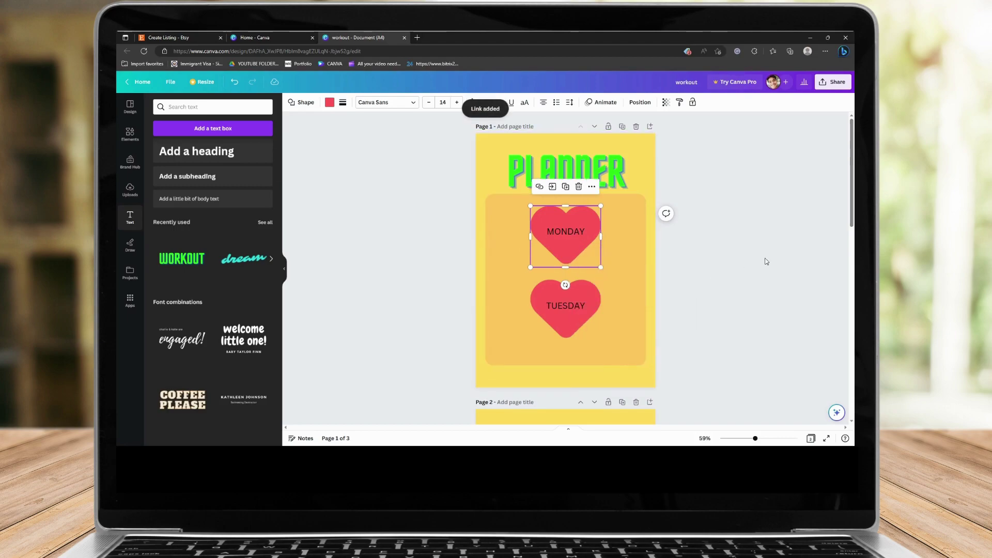
left_click(783, 325)
- Link the TUESDAY heart to page '3 - Untitled'
scroll(688, 363, "down", 2)
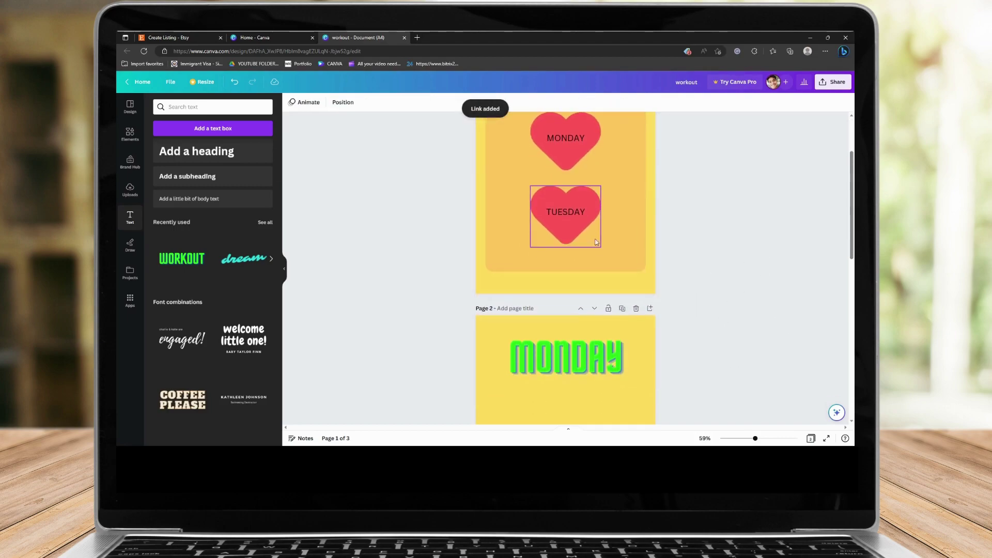
right_click(568, 227)
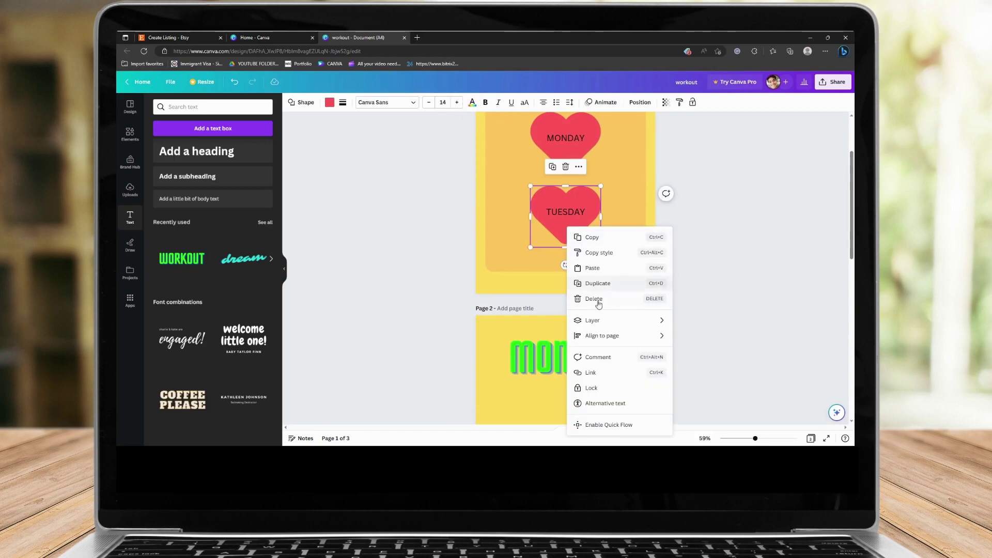
left_click(604, 376)
scroll(604, 376, "down", 1)
left_click(609, 367)
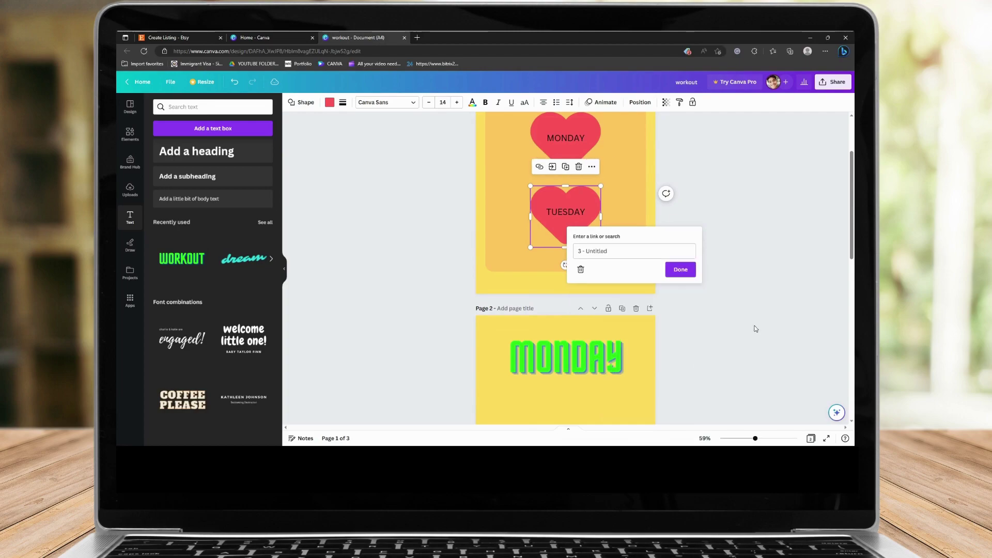
left_click(681, 269)
scroll(729, 304, "down", 5)
scroll(729, 304, "up", 7)
- Open the design's Download settings from the Share panel
left_click(833, 82)
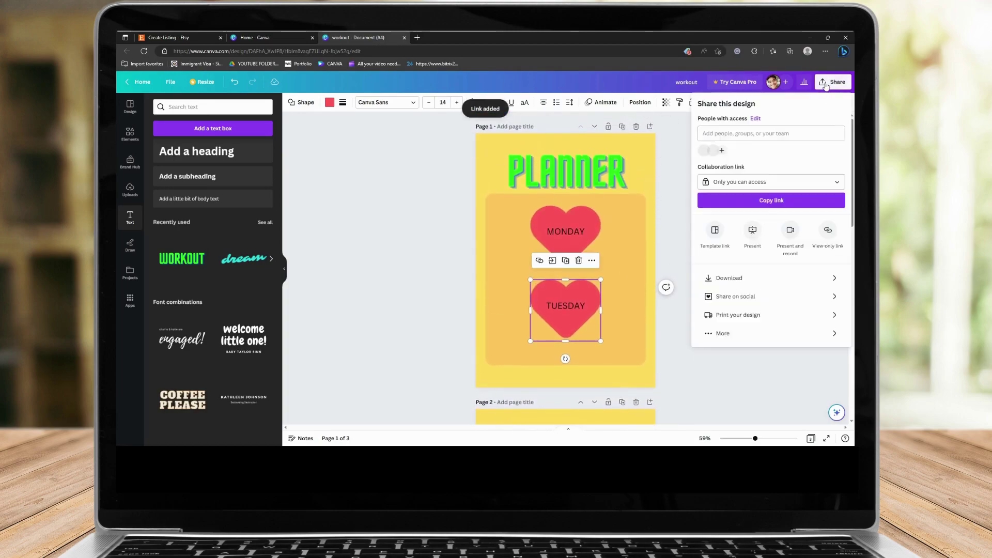
left_click(713, 230)
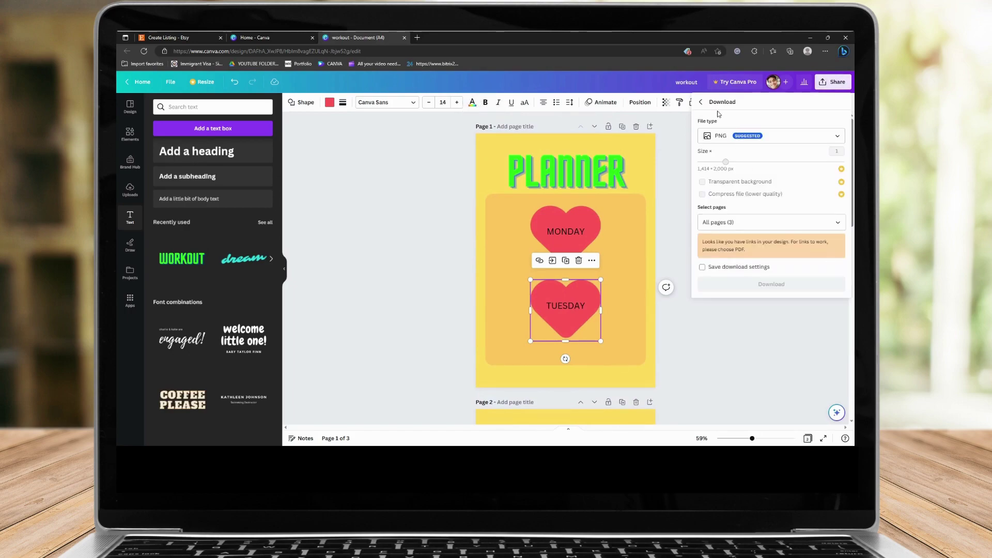
left_click(703, 102)
left_click(673, 203)
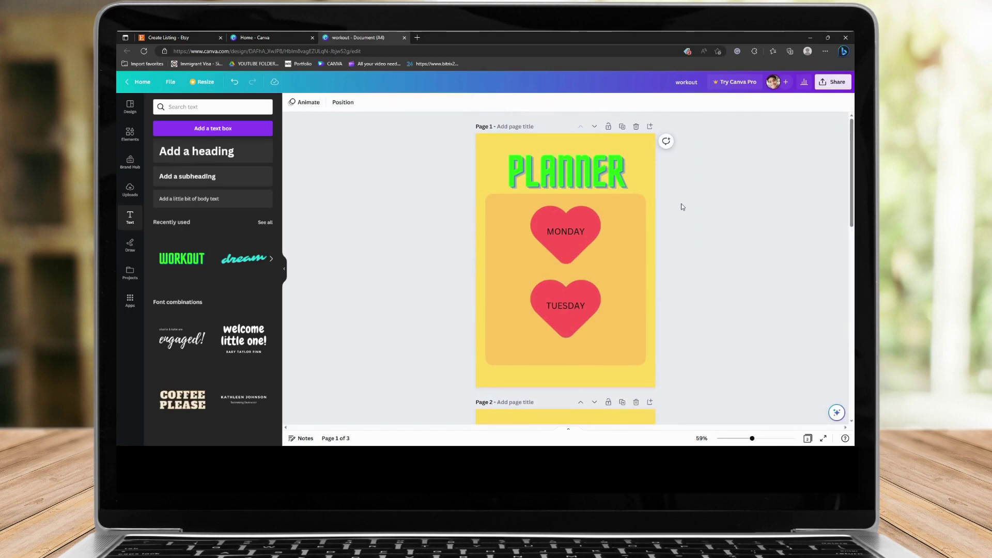
left_click(832, 86)
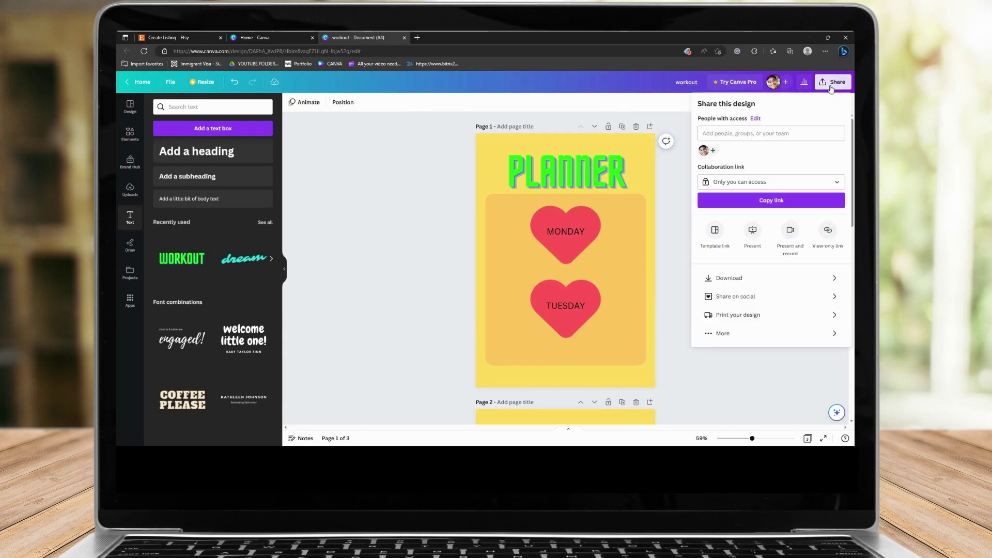
left_click(745, 282)
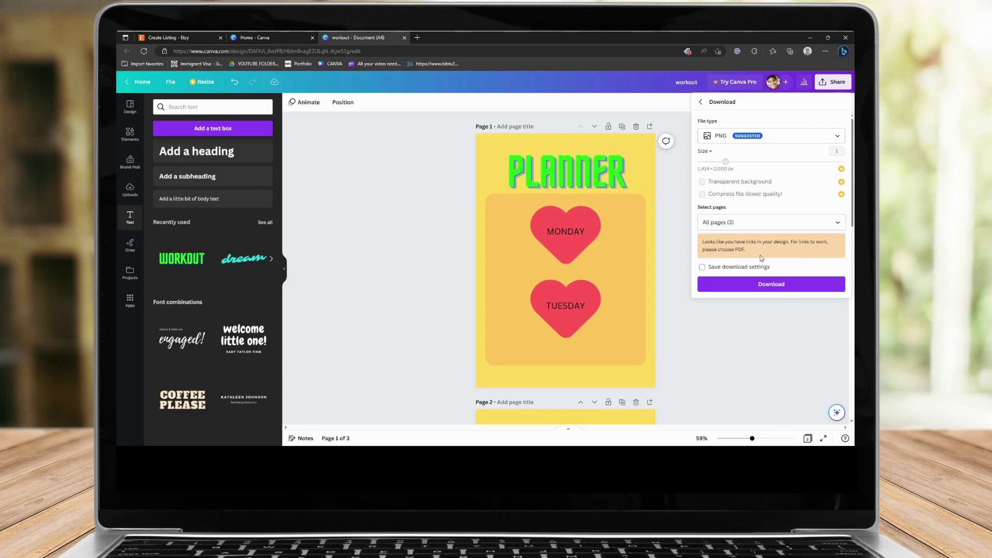
- Download all three pages with File type set to PDF Standard
left_click(807, 137)
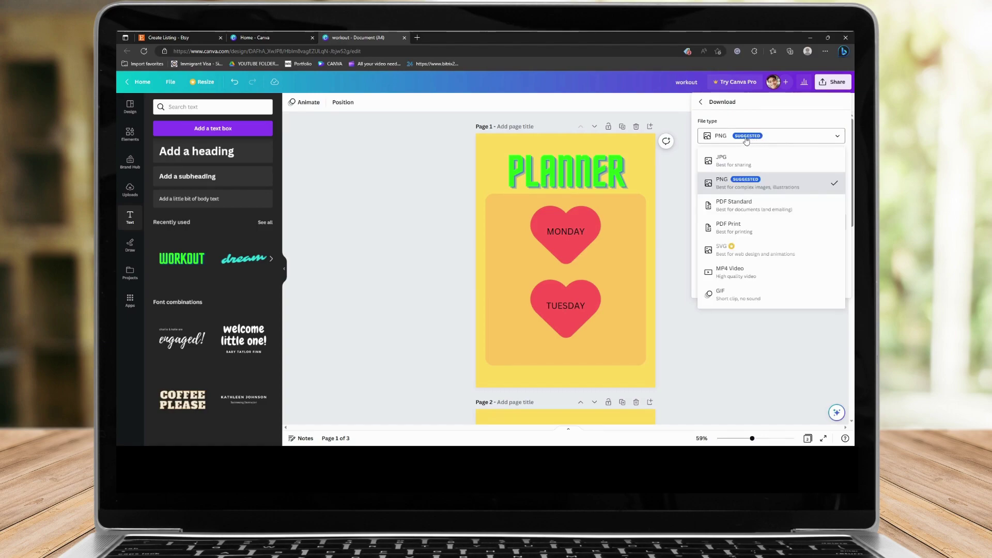
left_click(739, 206)
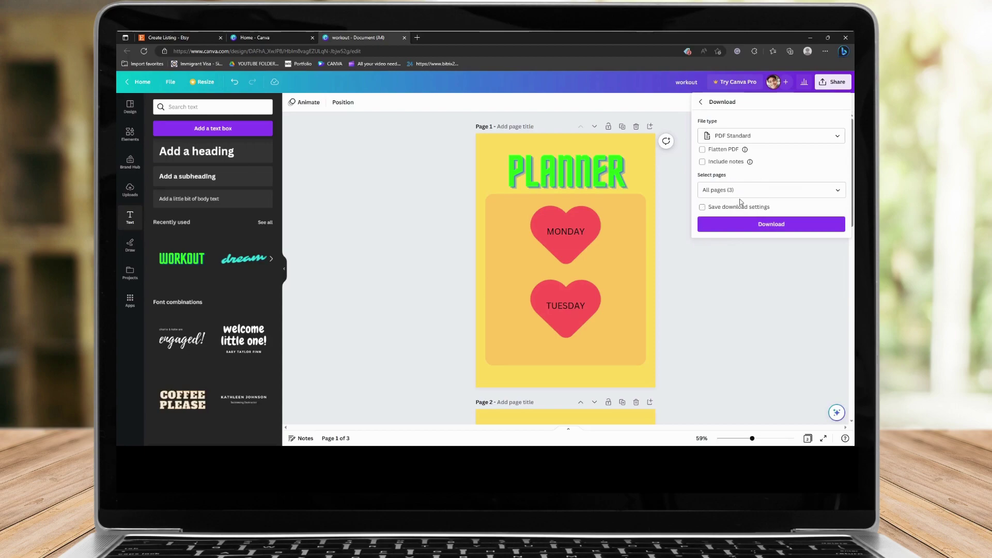
left_click(788, 141)
left_click(755, 158)
left_click(765, 139)
left_click(764, 140)
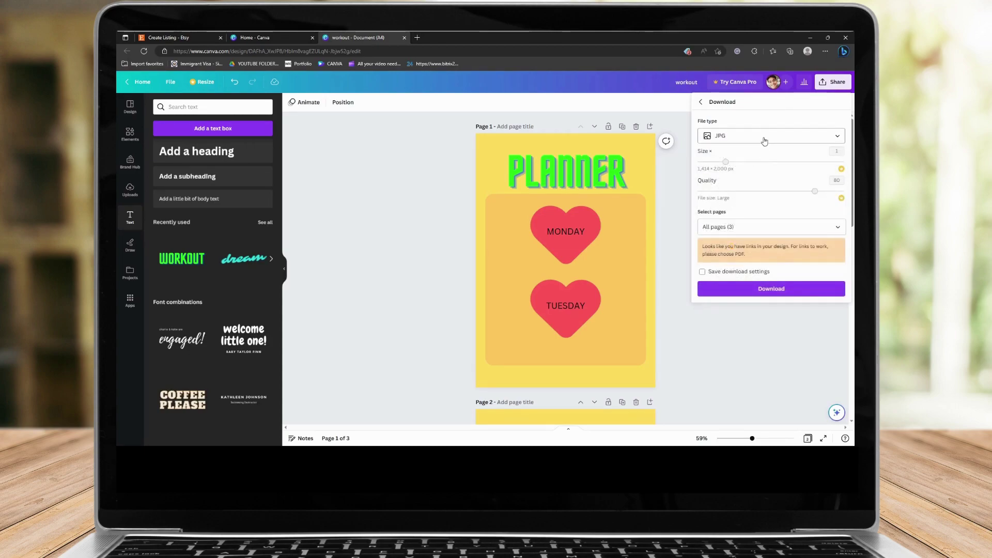
left_click(764, 140)
left_click(750, 202)
left_click(763, 224)
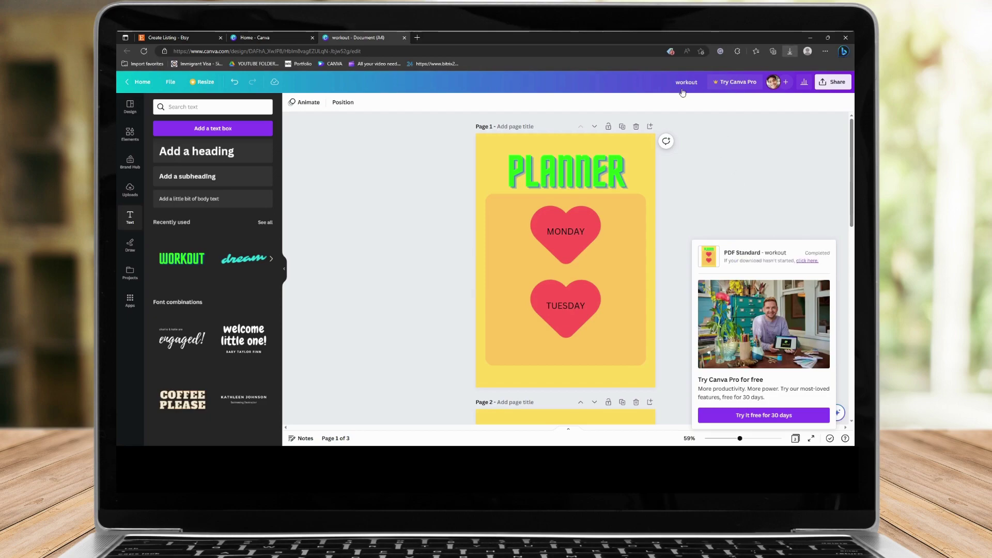
- Test the MONDAY and TUESDAY heart links in workout.pdf, then return to the Etsy photo upload
scroll(512, 248, "down", 4)
scroll(528, 275, "down", 4)
scroll(529, 273, "up", 10)
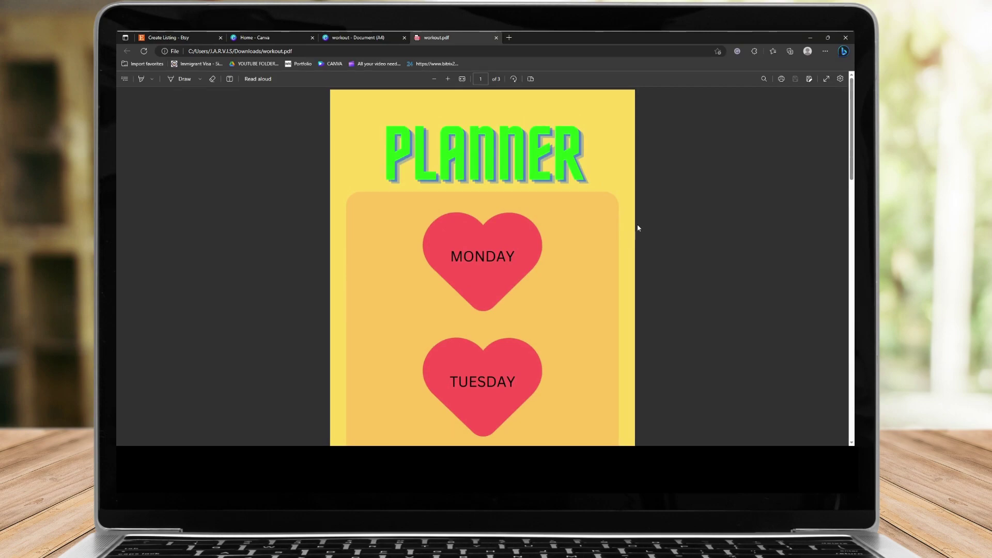
left_click(489, 262)
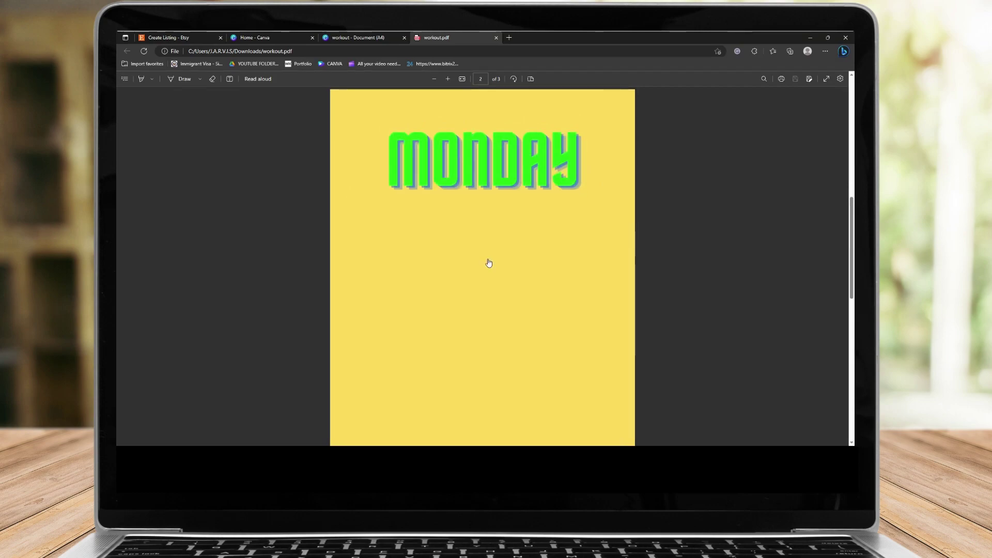
scroll(660, 257, "up", 8)
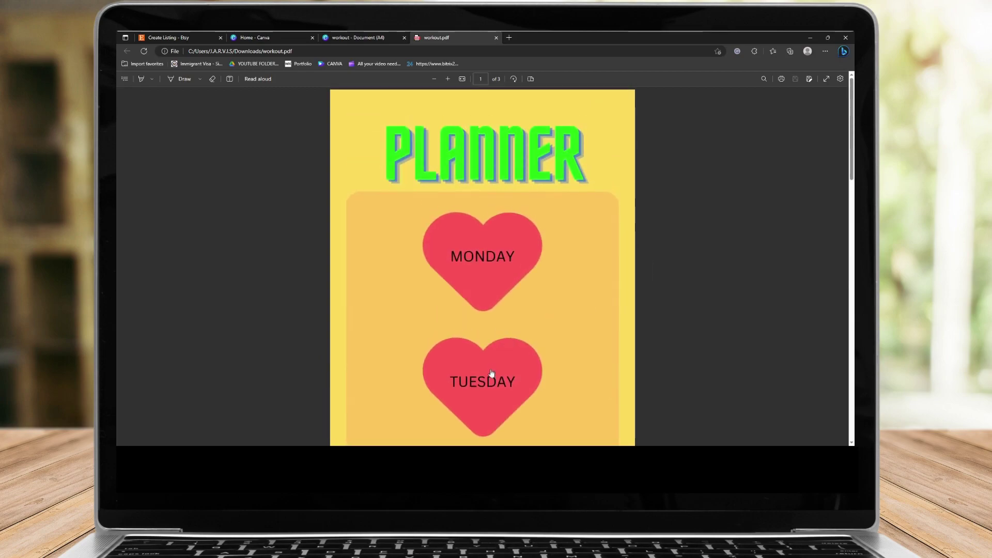
left_click(489, 380)
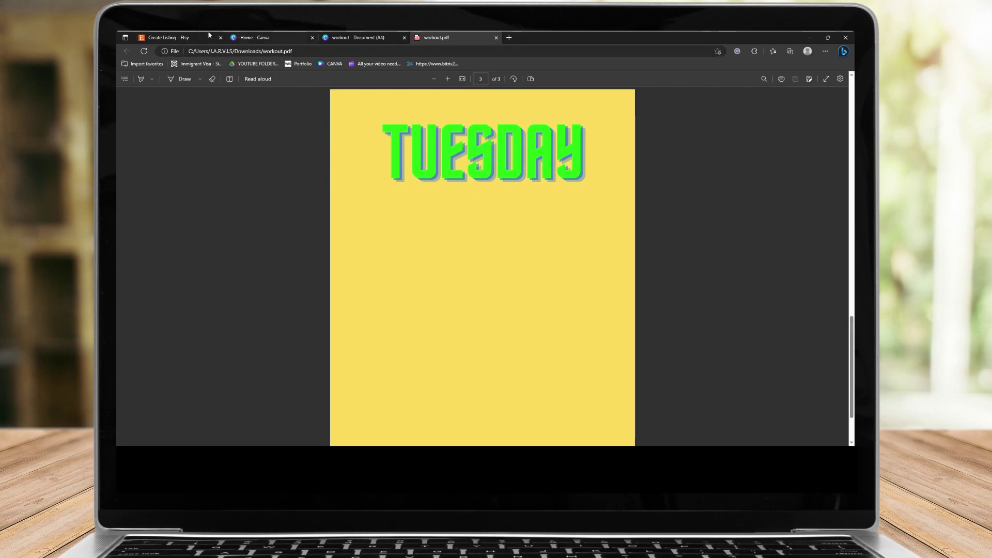
key("ctrl+1")
left_click(336, 264)
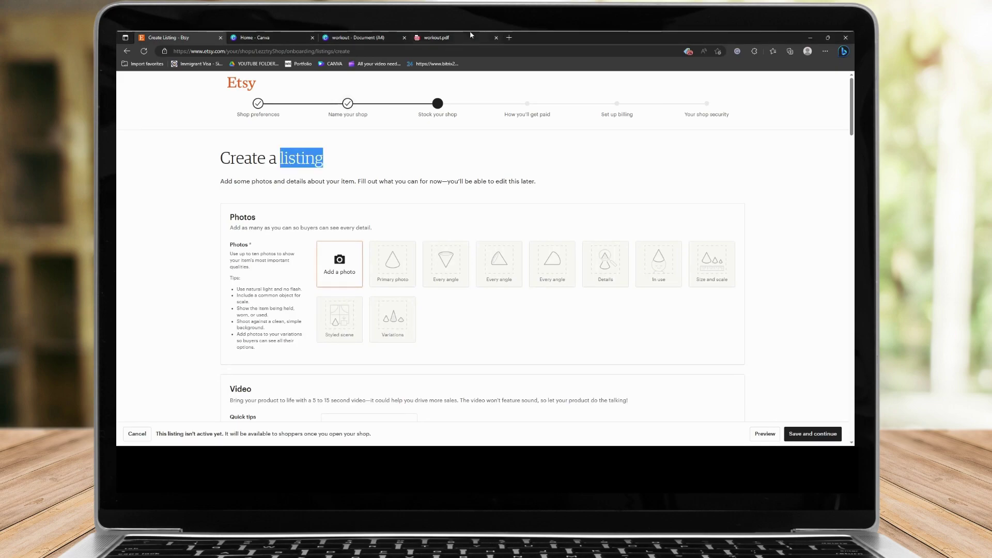
left_click(454, 37)
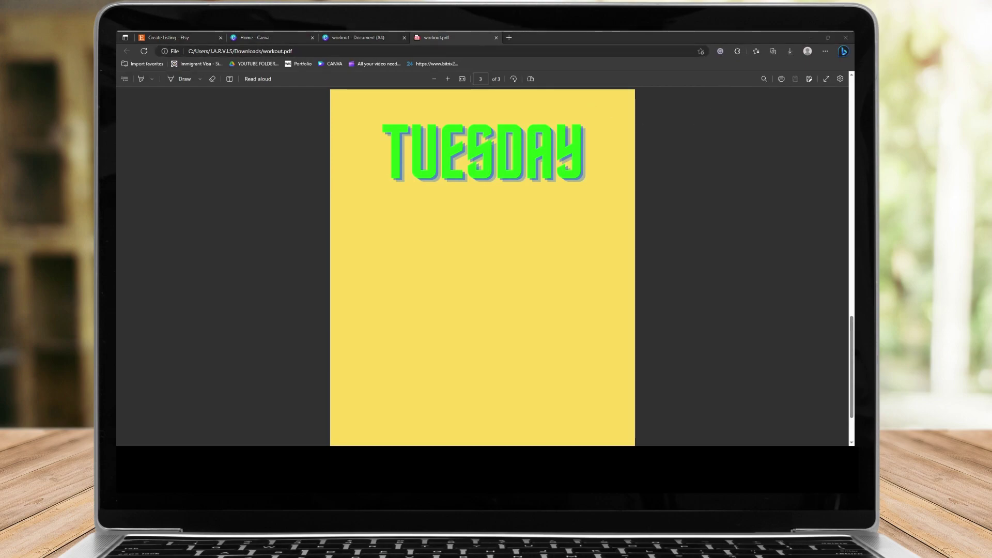
key("ctrl+1")
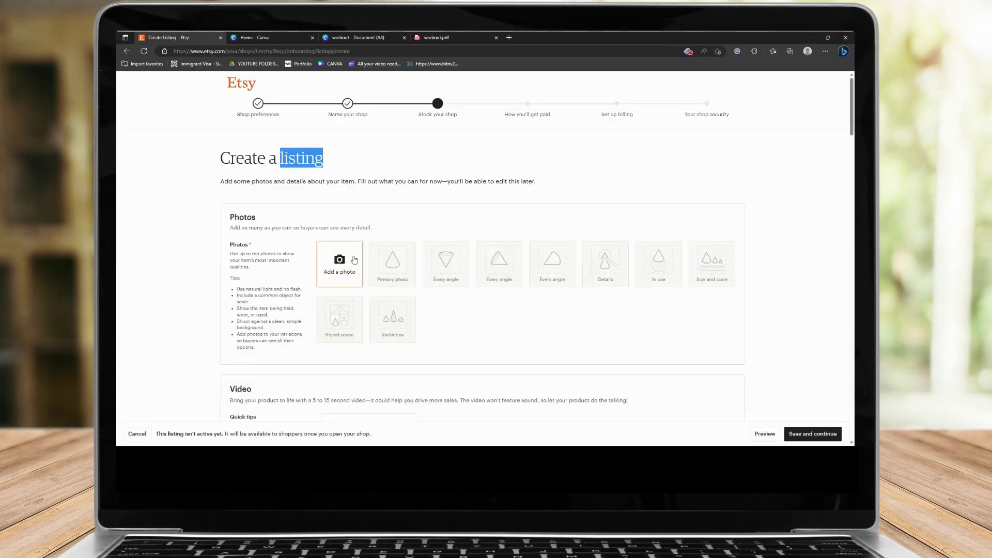
scroll(393, 289, "down", 3)
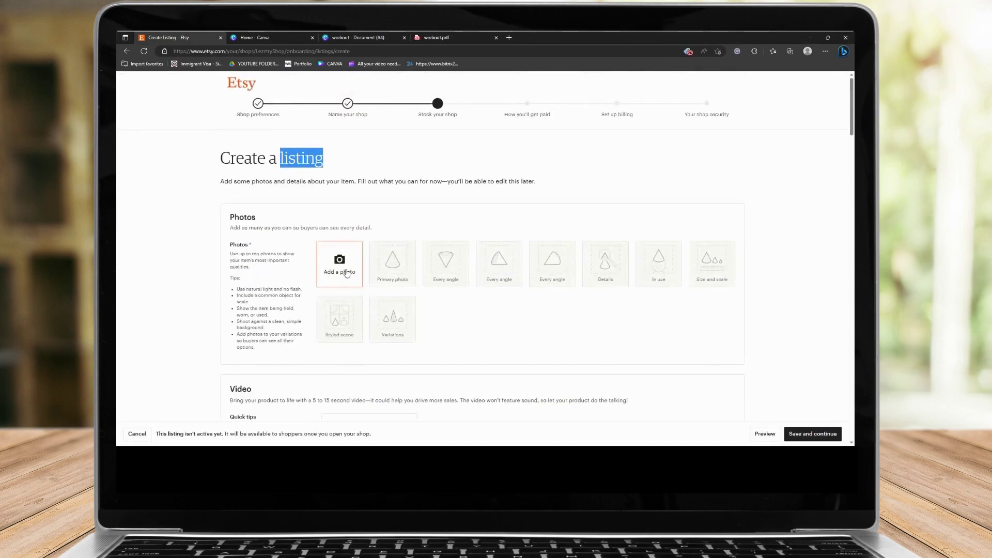
scroll(436, 277, "down", 10)
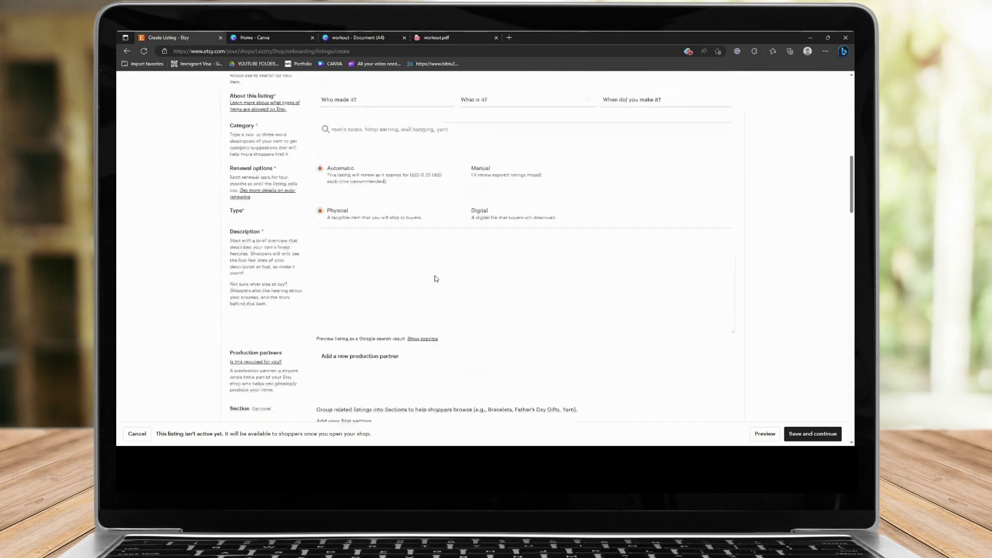
scroll(435, 278, "up", 10)
scroll(443, 284, "down", 15)
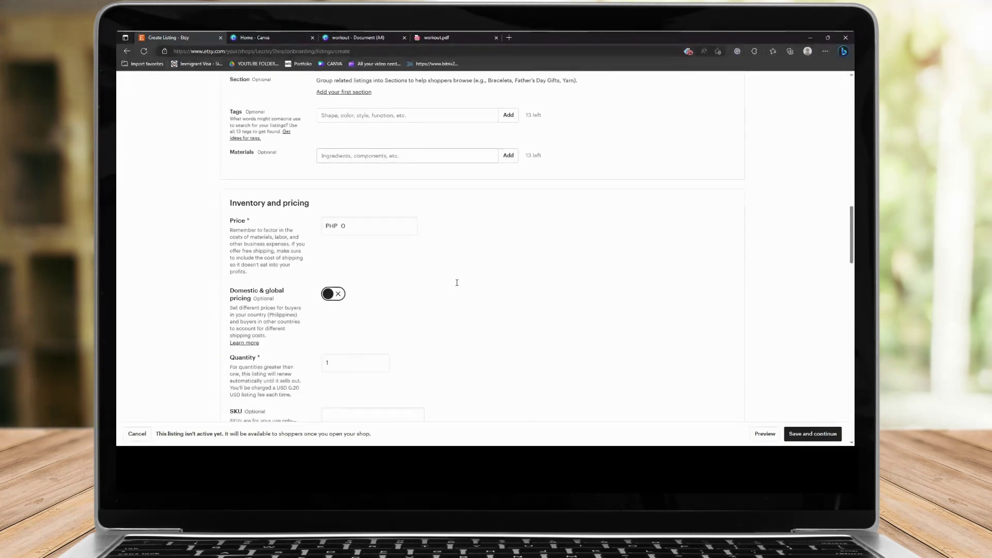
scroll(457, 283, "up", 20)
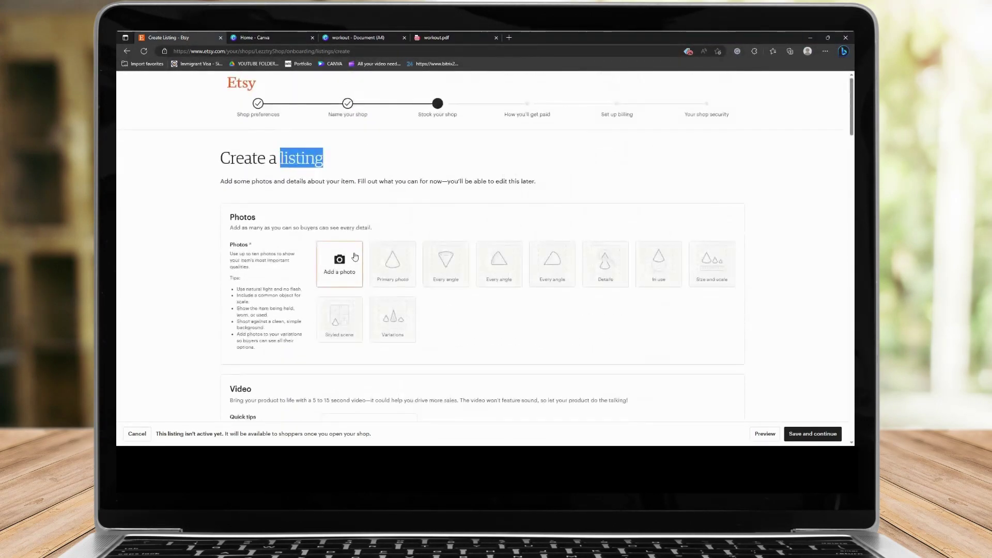
left_click(355, 265)
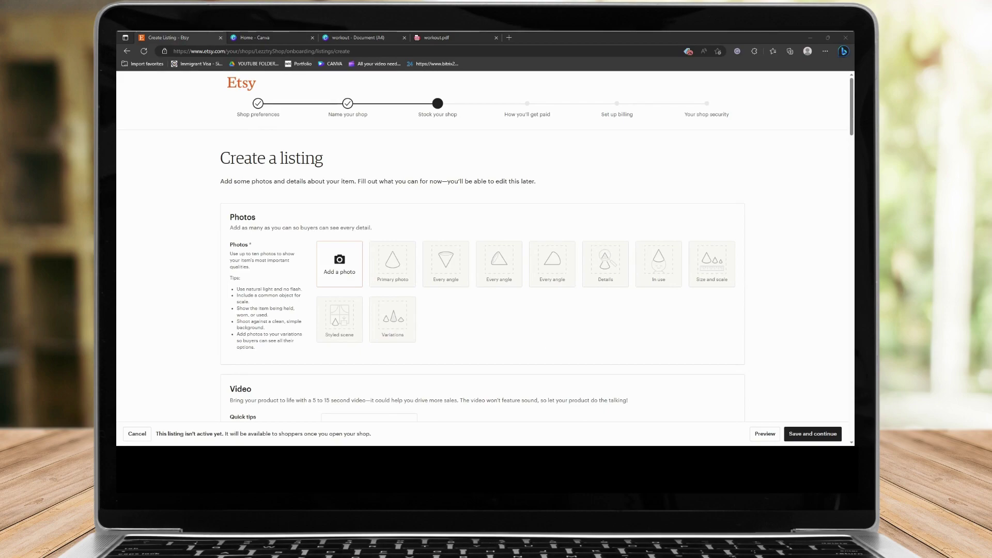
scroll(346, 267, "down", 1)
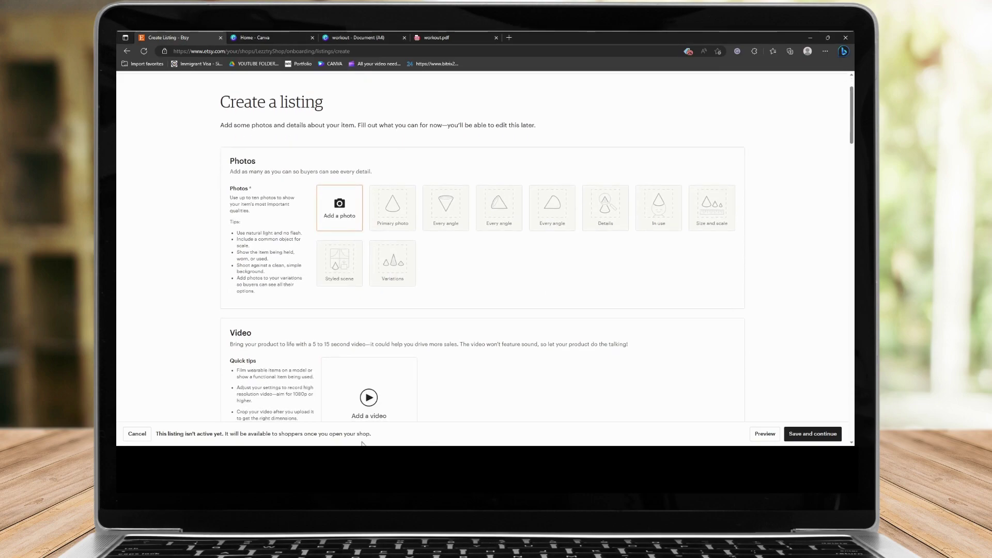
- Search 'pdf to jpg' and load workout.pdf into iLovePDF's PDF to JPG tool
left_click(509, 37)
type("pdf to")
key("Return")
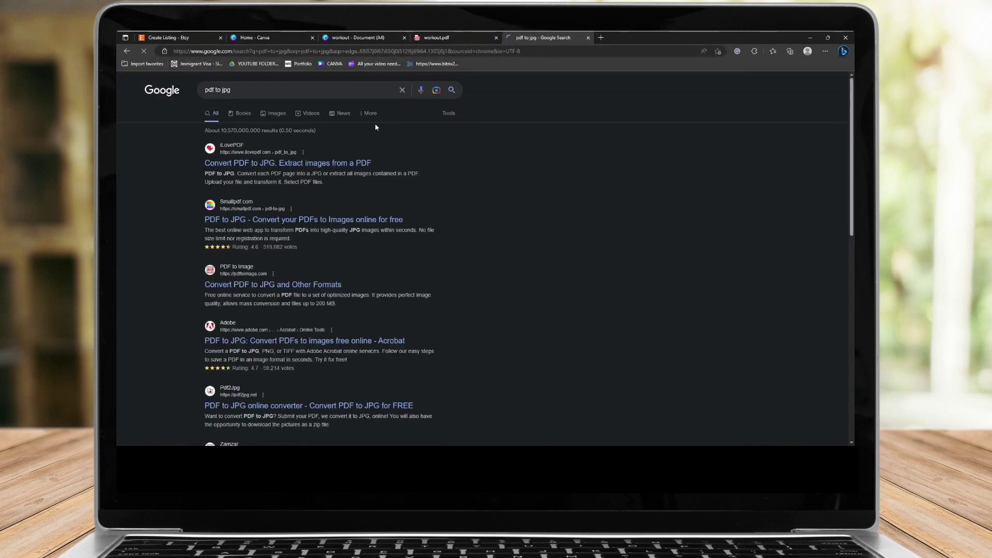
left_click(356, 164)
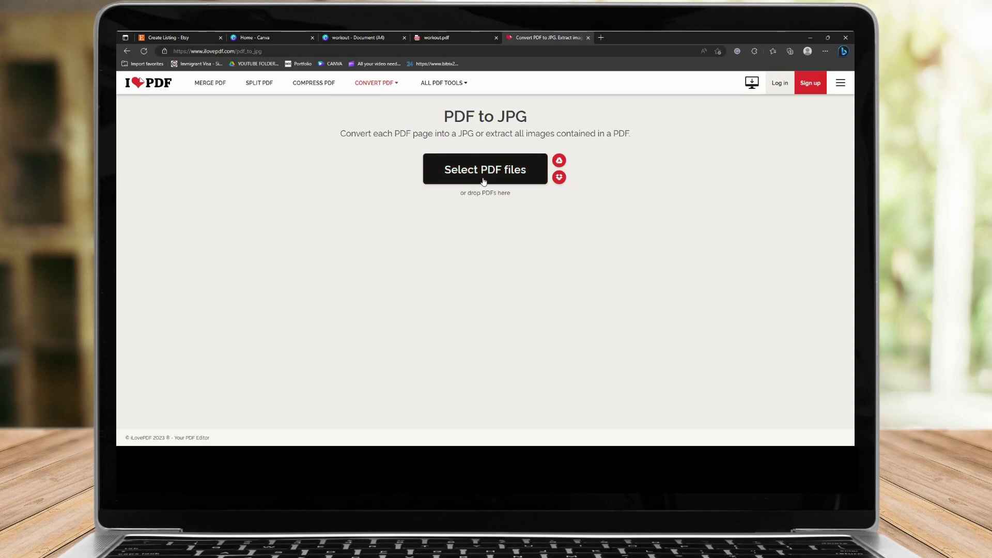
key("Return")
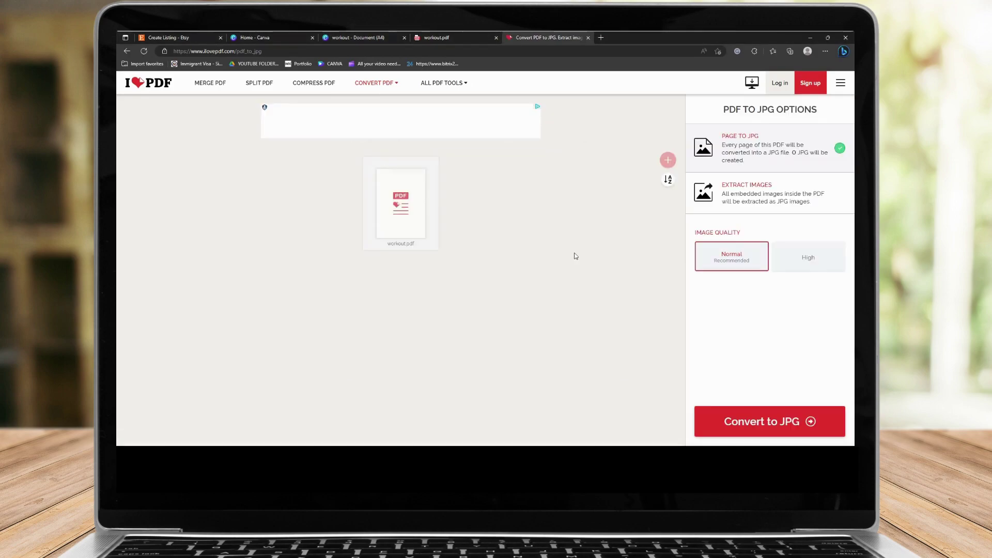
- Convert workout.pdf to JPG images and download them
left_click(786, 431)
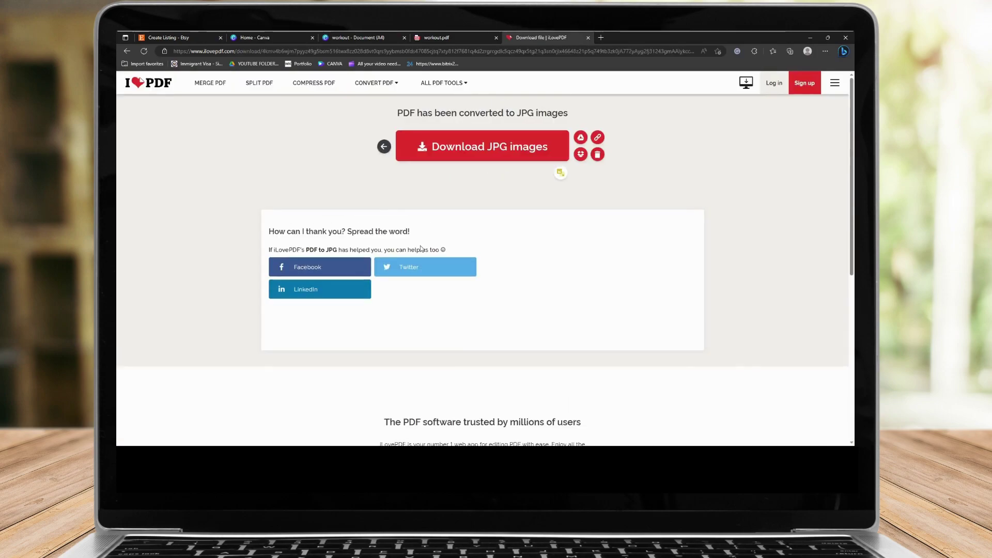
left_click(513, 143)
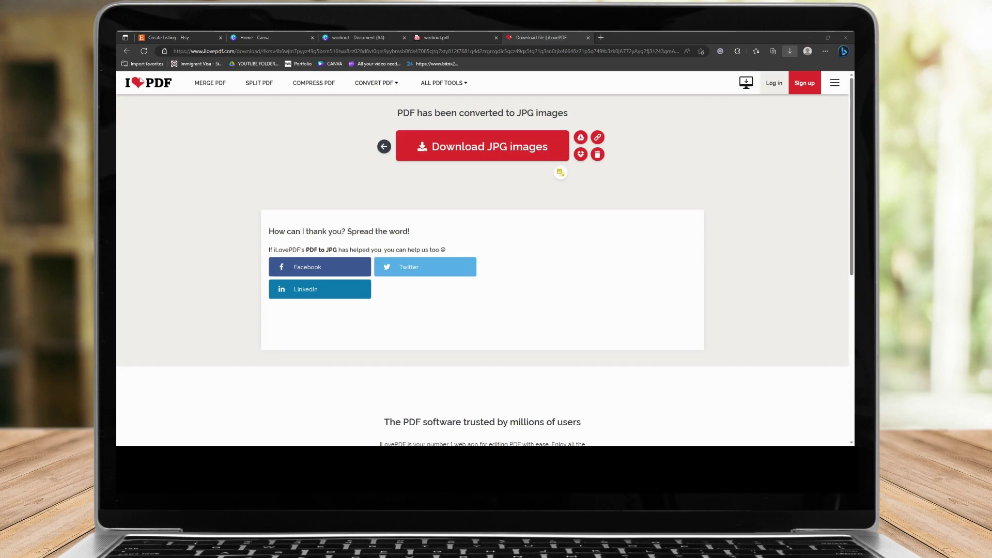
- Upload the yellow MONDAY/TUESDAY heart planner JPG as the listing's primary photo
left_click(166, 37)
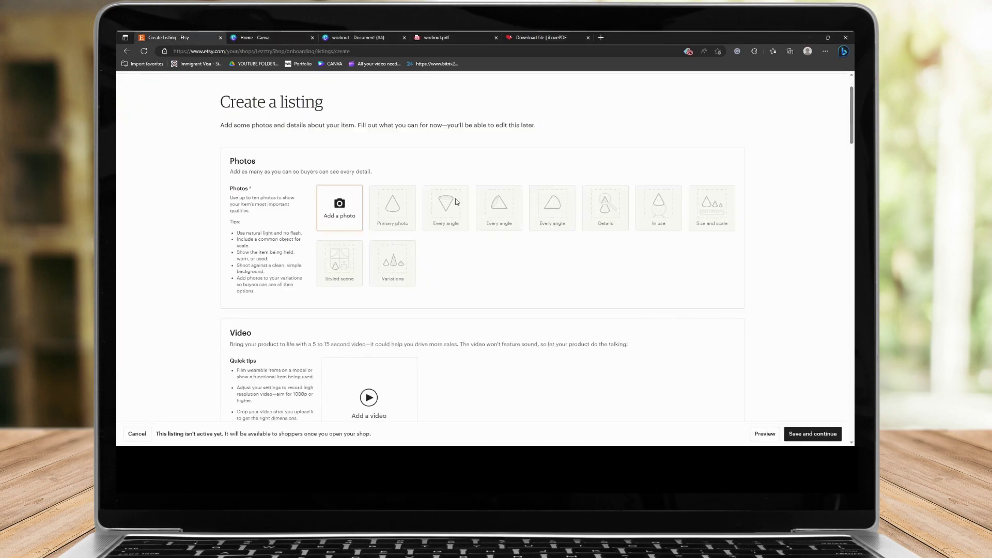
left_click(331, 210)
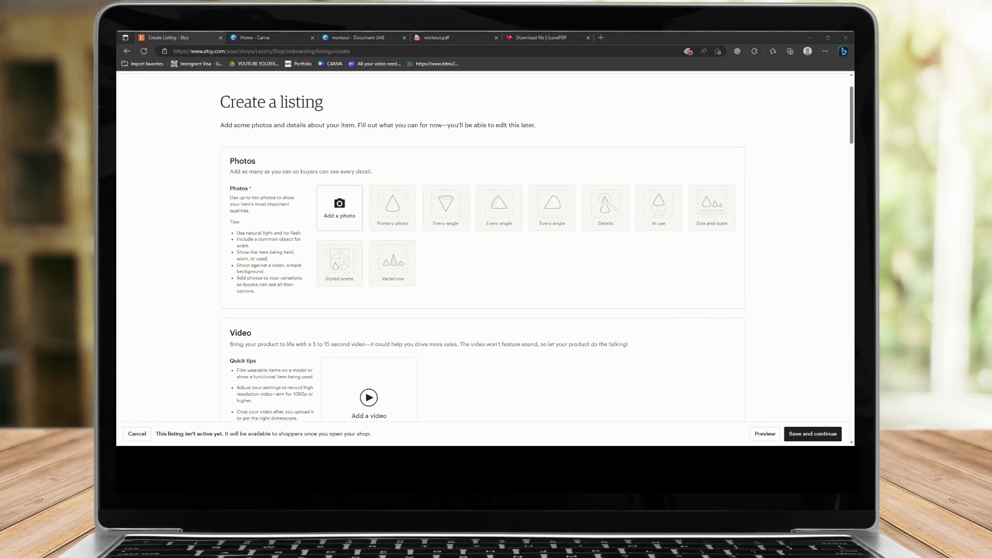
key("Return")
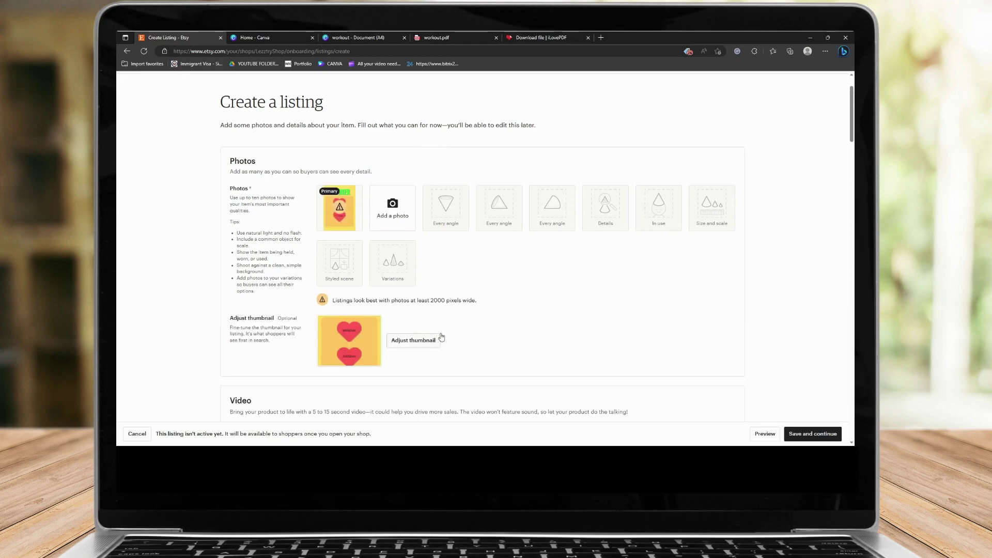
scroll(443, 320, "down", 2)
scroll(362, 233, "down", 2)
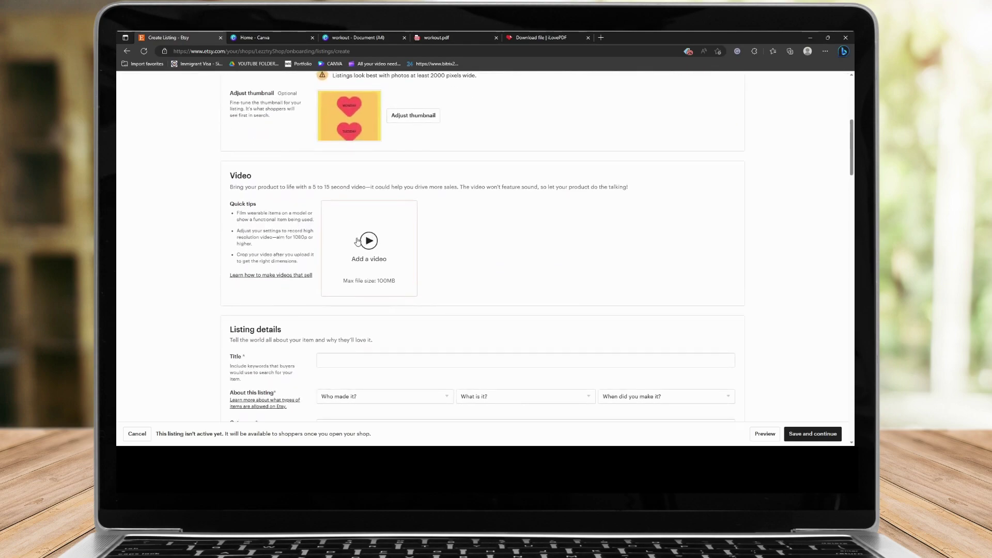
scroll(351, 232, "down", 4)
scroll(730, 390, "down", 10)
- Attempt to save, then replace the PHP 0 price with 8
left_click(817, 435)
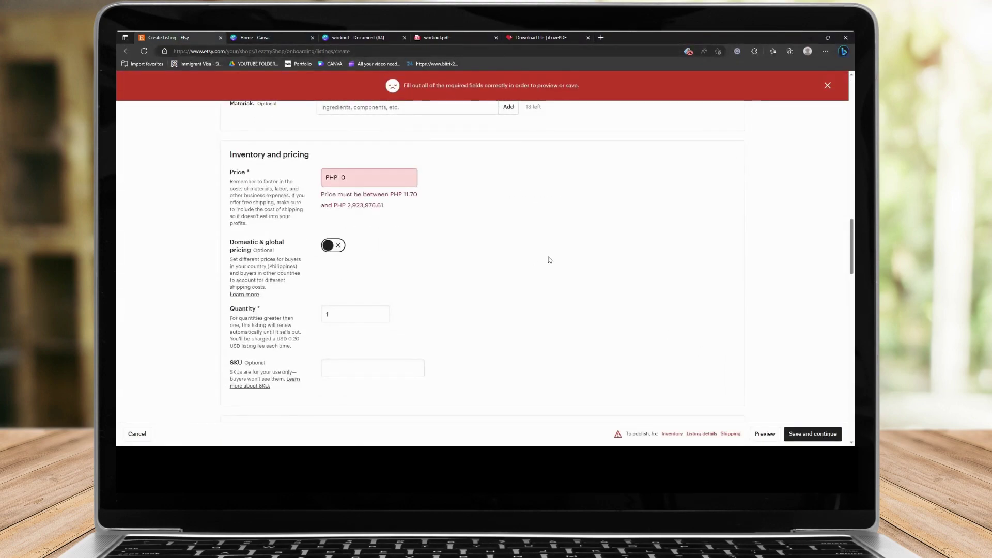
scroll(543, 256, "up", 6)
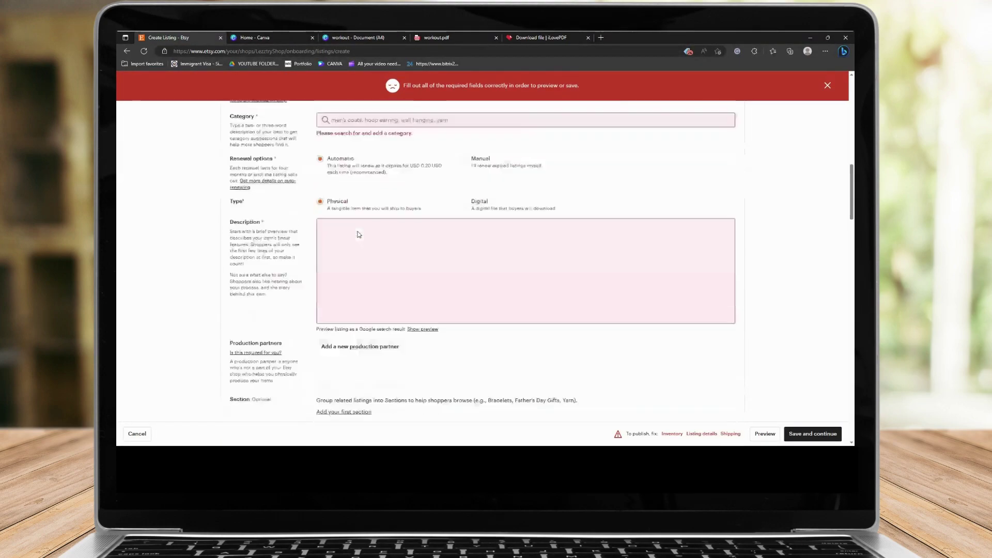
scroll(359, 235, "down", 4)
double_click(343, 290)
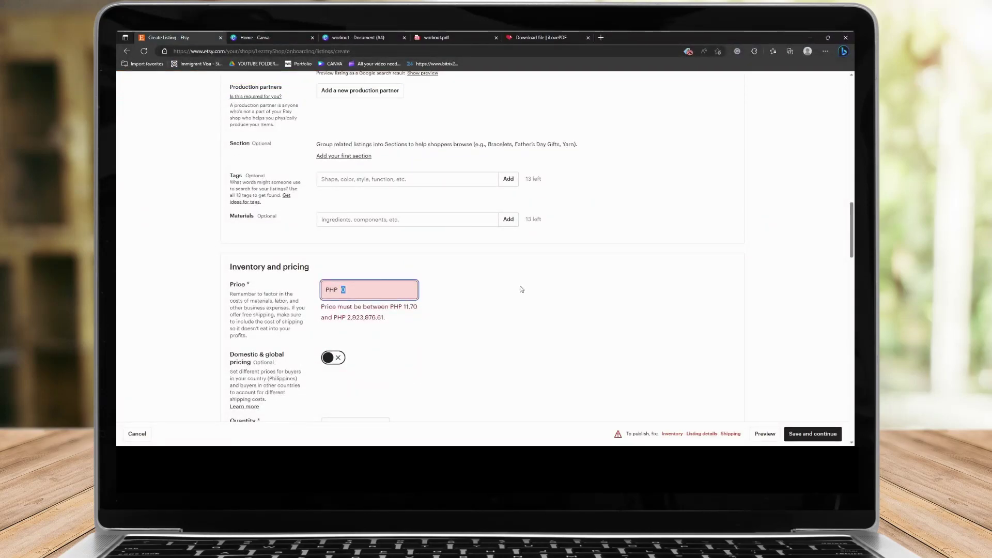
type("8")
scroll(521, 289, "down", 2)
scroll(521, 287, "up", 1)
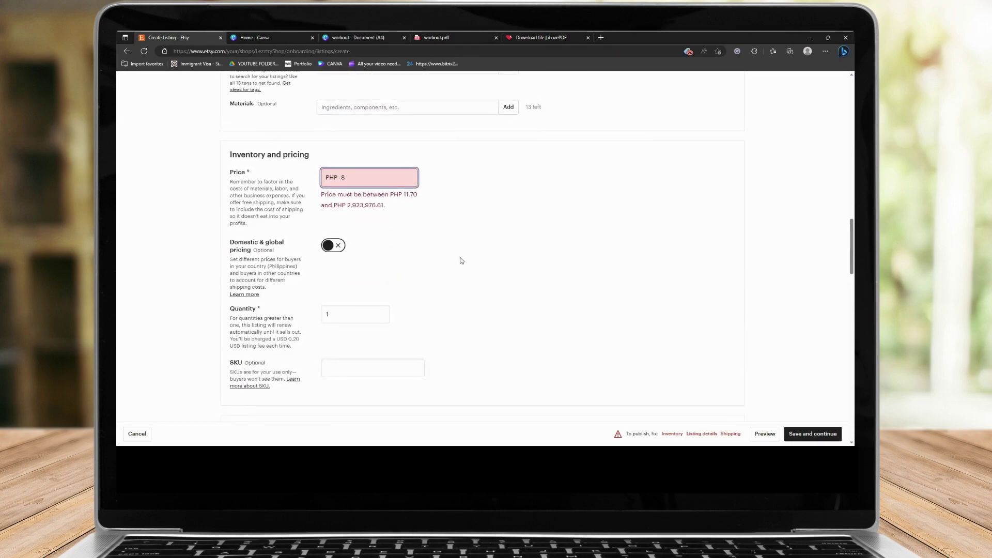
- After reading the allowed price range message, change the price to PHP 20
left_click_drag(322, 195, 416, 208)
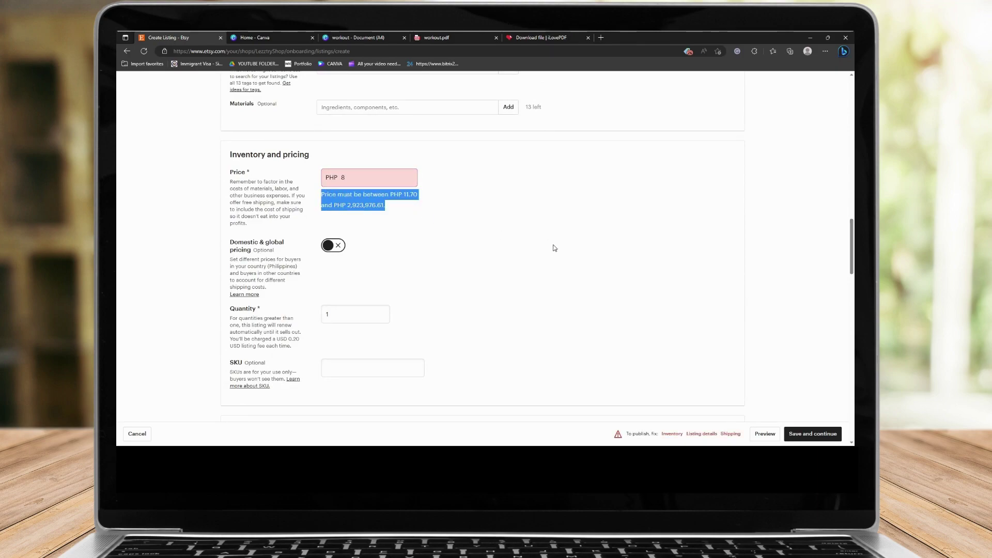
left_click(382, 216)
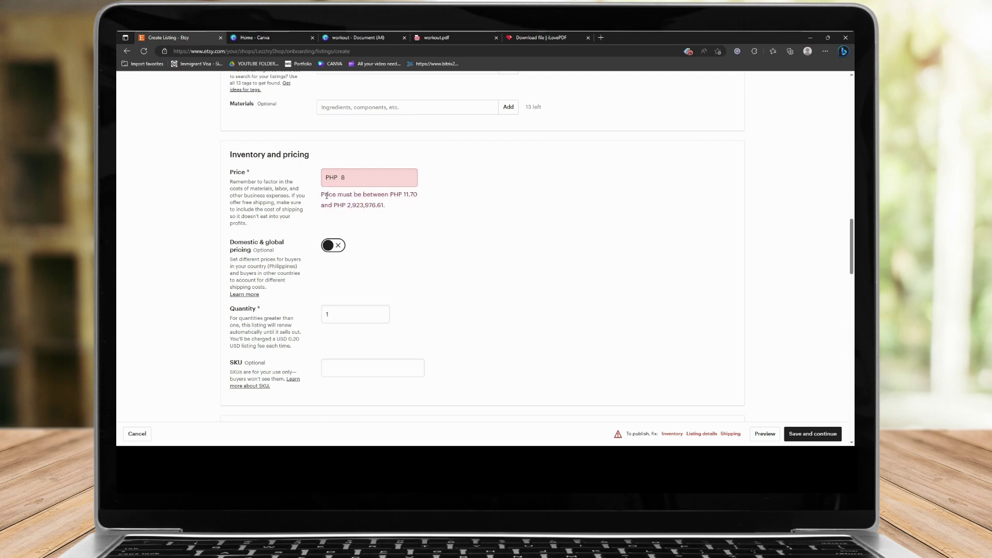
left_click_drag(322, 194, 397, 208)
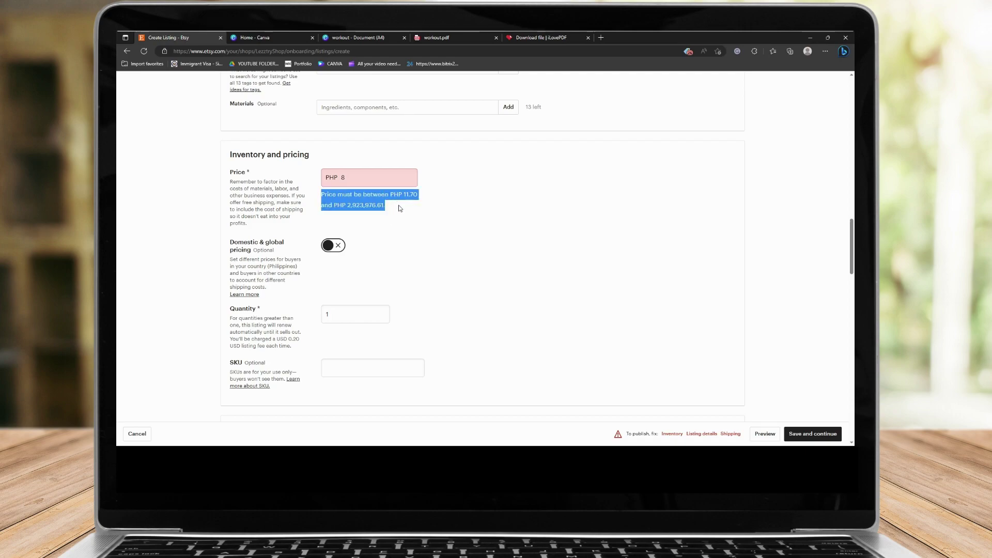
double_click(372, 178)
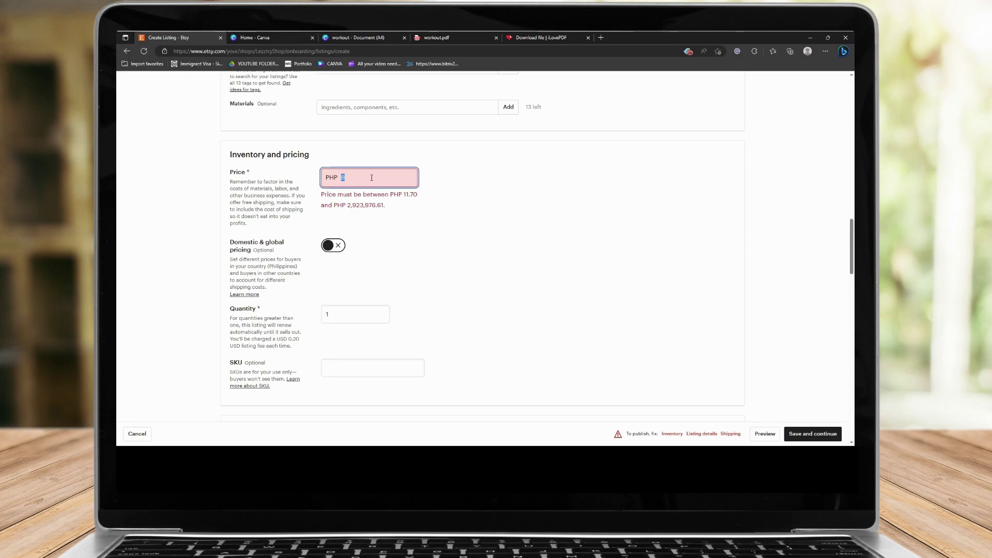
type("100")
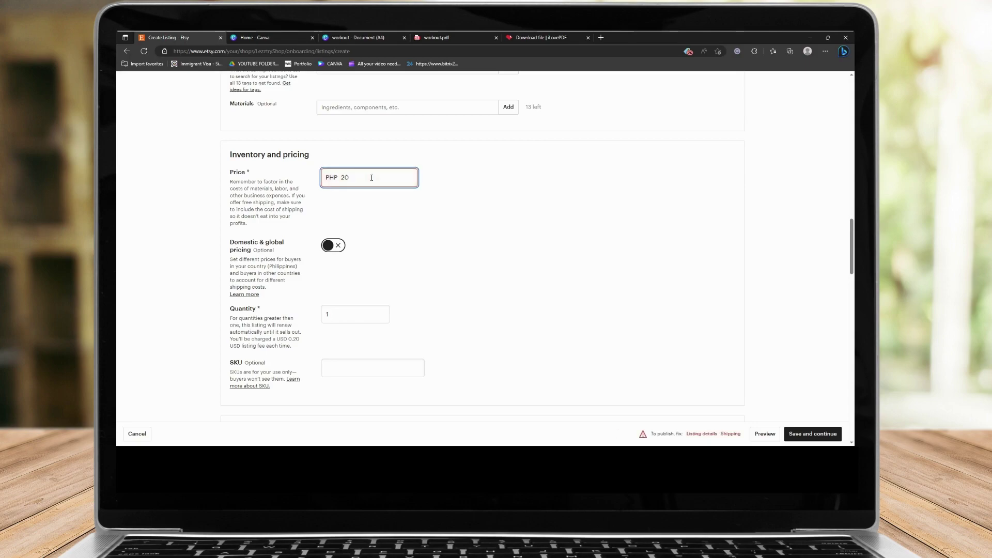
scroll(746, 377, "down", 5)
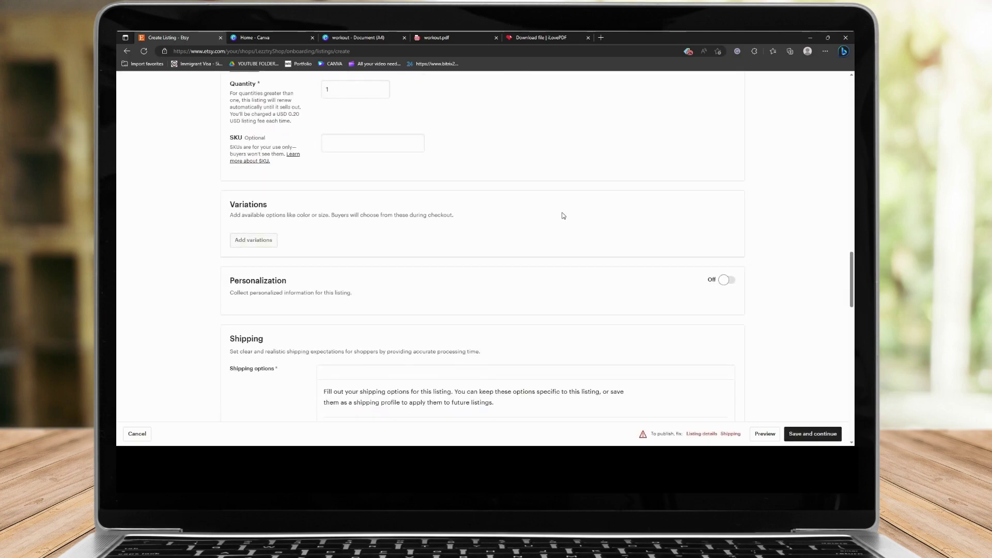
- Enter LEZZTRY as the listing title
scroll(554, 220, "up", 15)
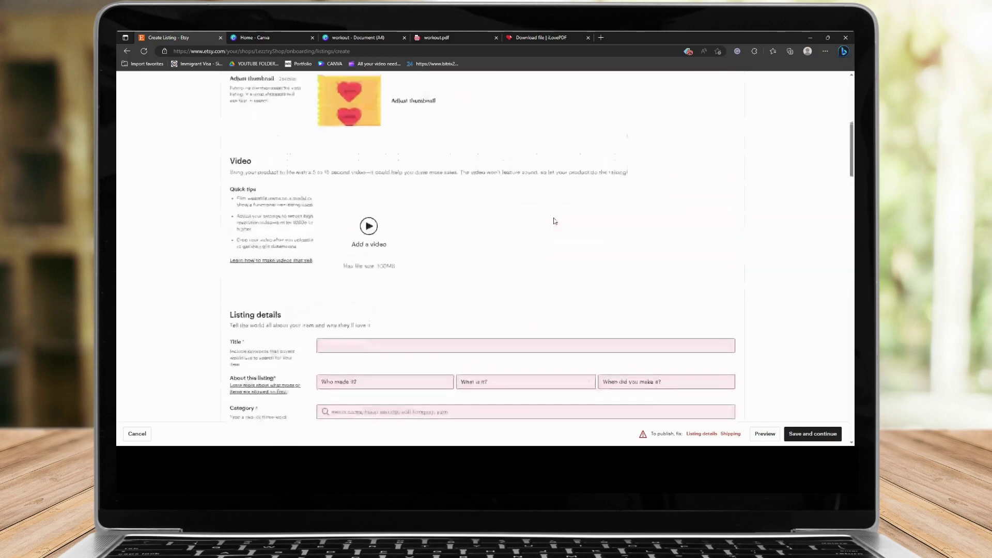
scroll(555, 220, "down", 10)
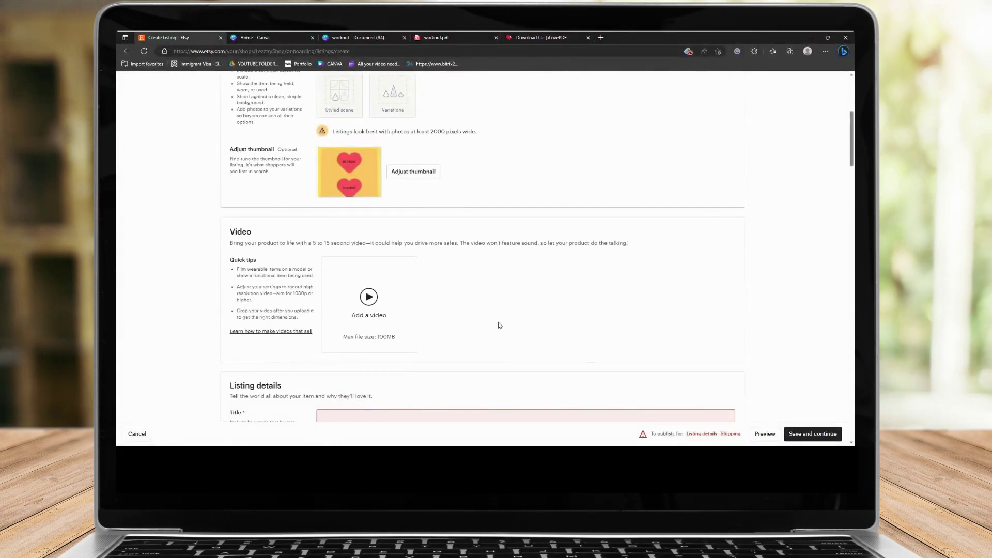
scroll(413, 234, "down", 3)
scroll(414, 234, "down", 3)
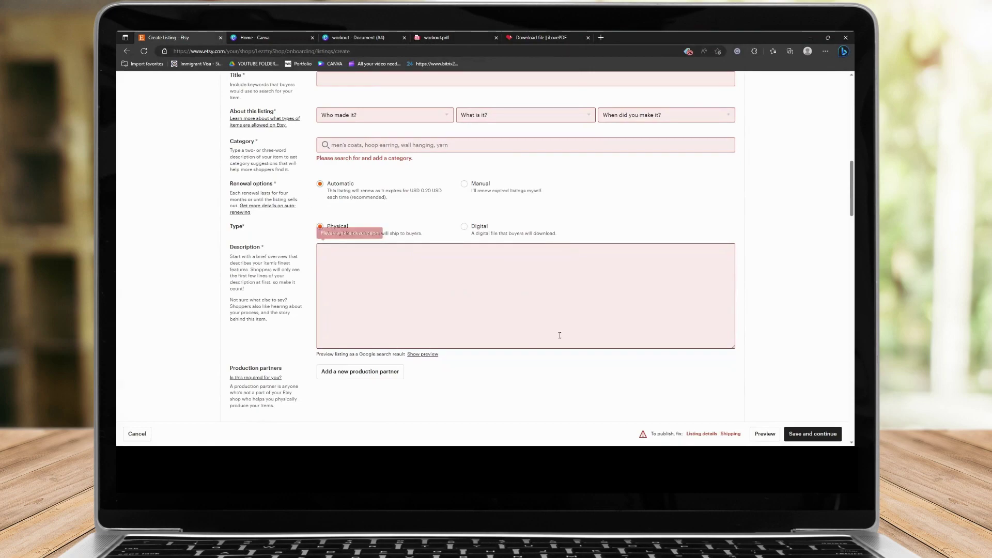
scroll(503, 223, "up", 3)
left_click(368, 194)
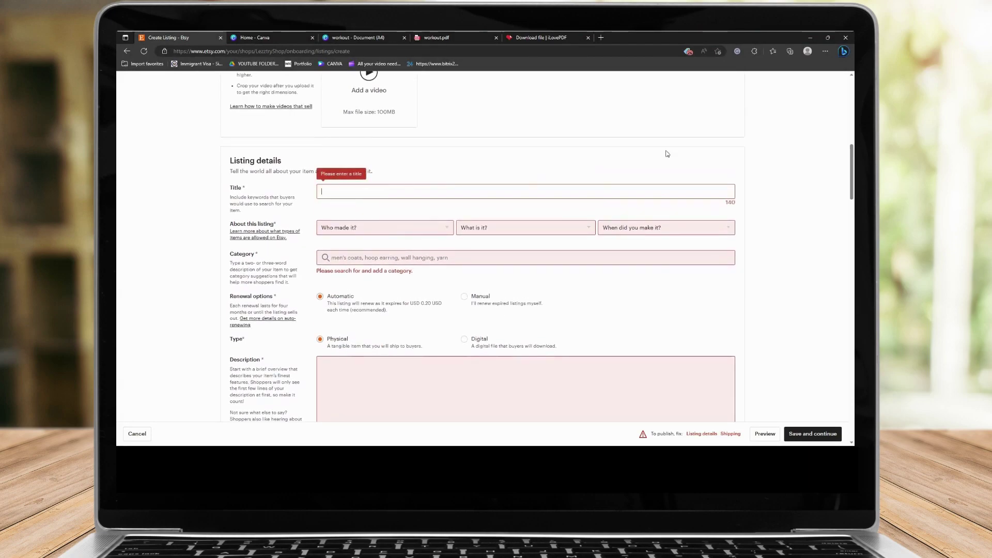
type("LEZZTRY")
key("Tab")
- Set the item as made by me, a finished product, made 2020 - 2023
left_click(412, 225)
left_click(383, 252)
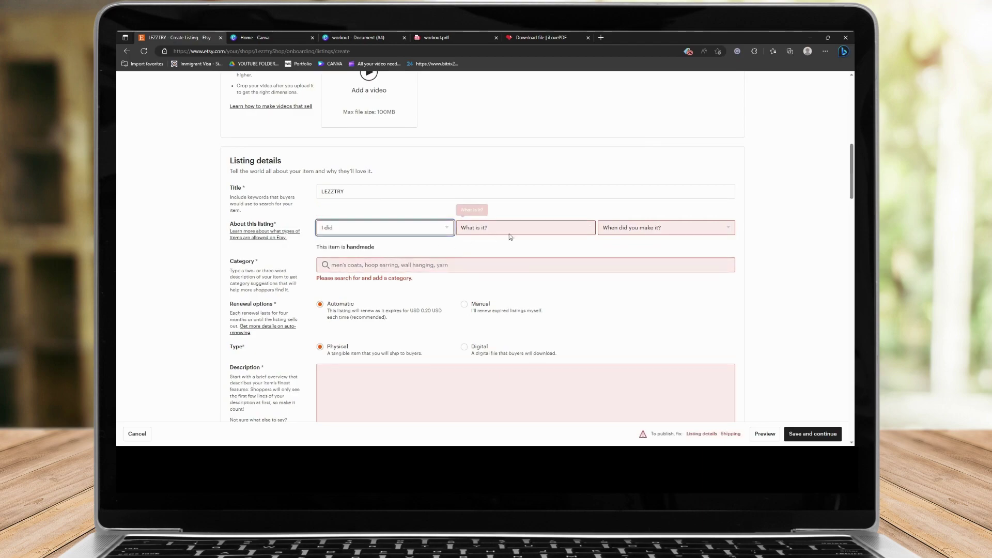
left_click(513, 235)
left_click(510, 256)
left_click(647, 233)
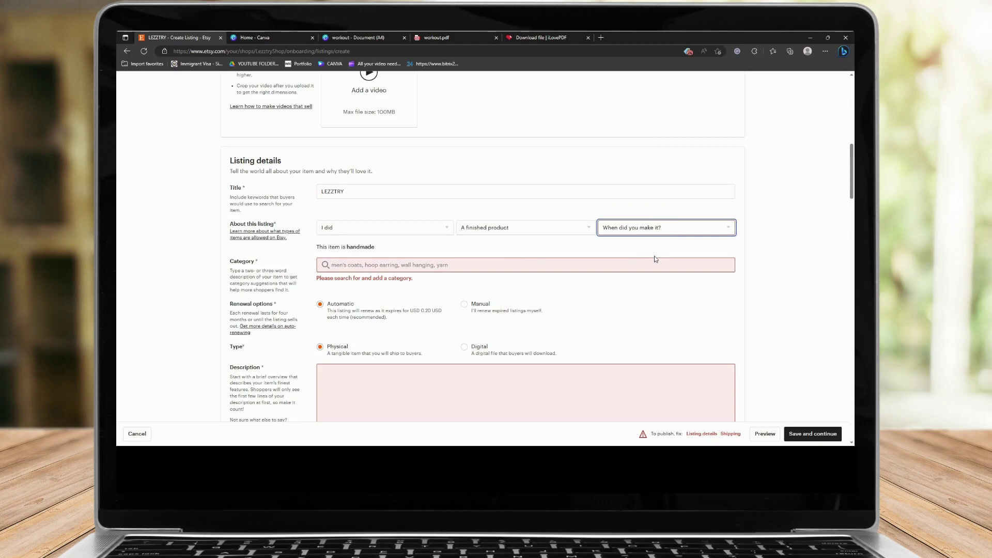
left_click(656, 269)
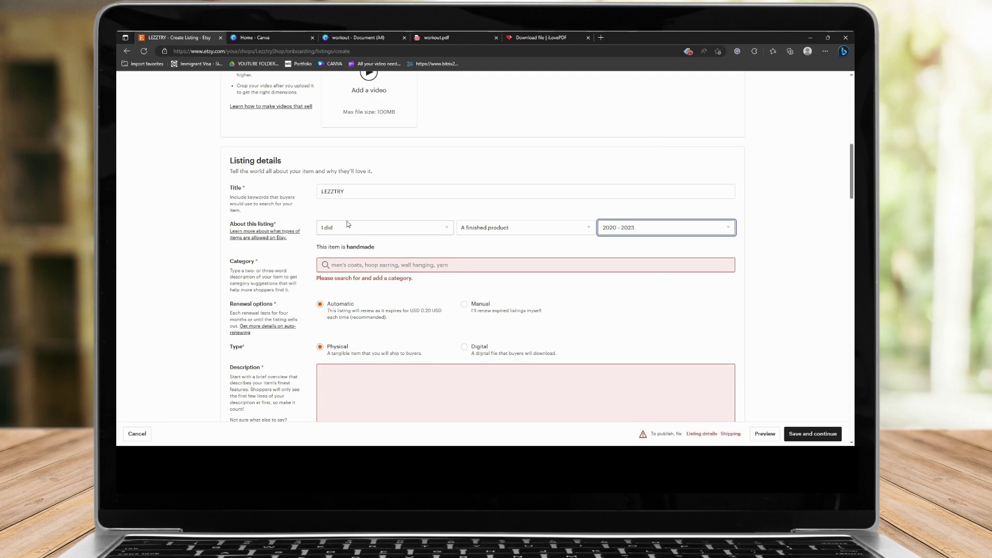
- Choose the Photo in Digital Prints category and start the description
scroll(350, 228, "down", 1)
left_click(372, 212)
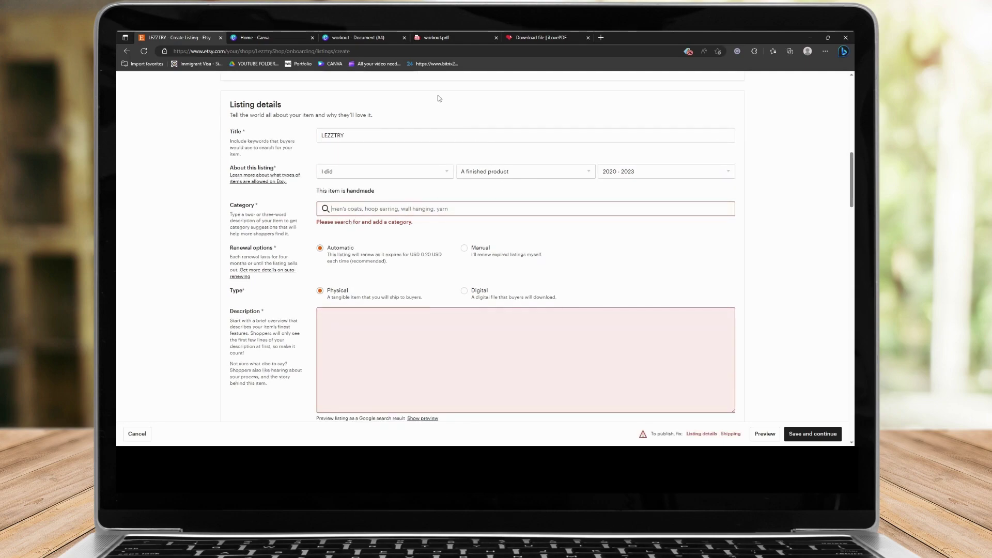
type("Photo")
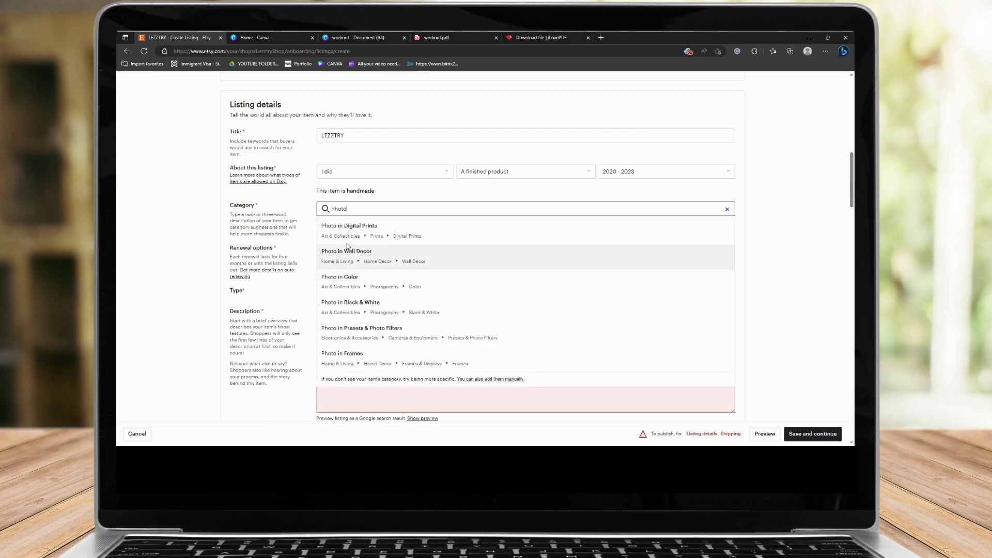
left_click(347, 240)
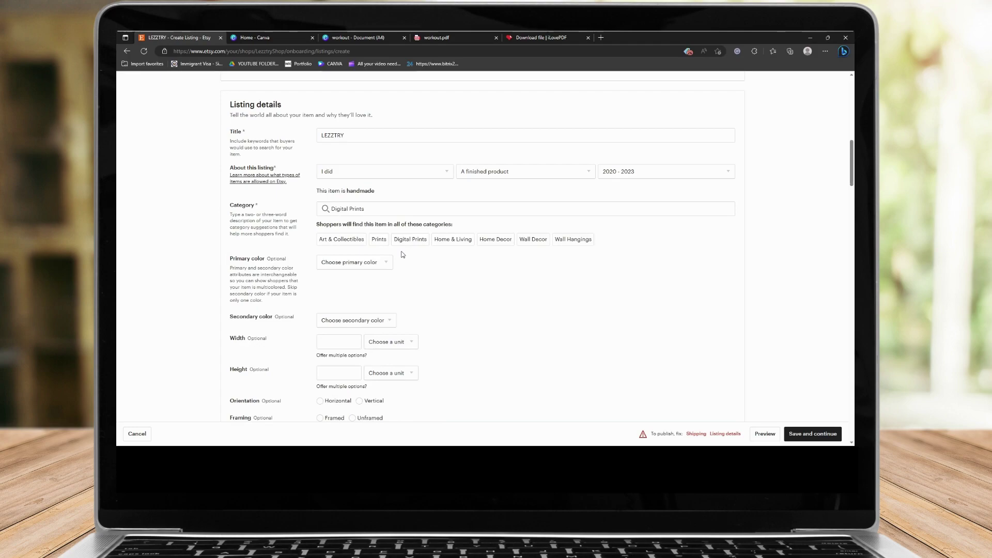
scroll(403, 254, "down", 10)
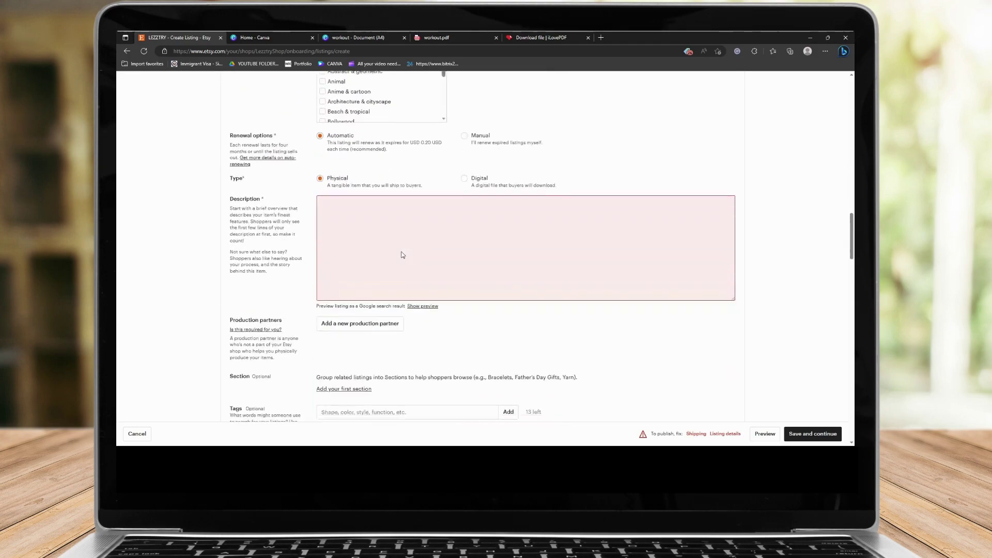
left_click(400, 219)
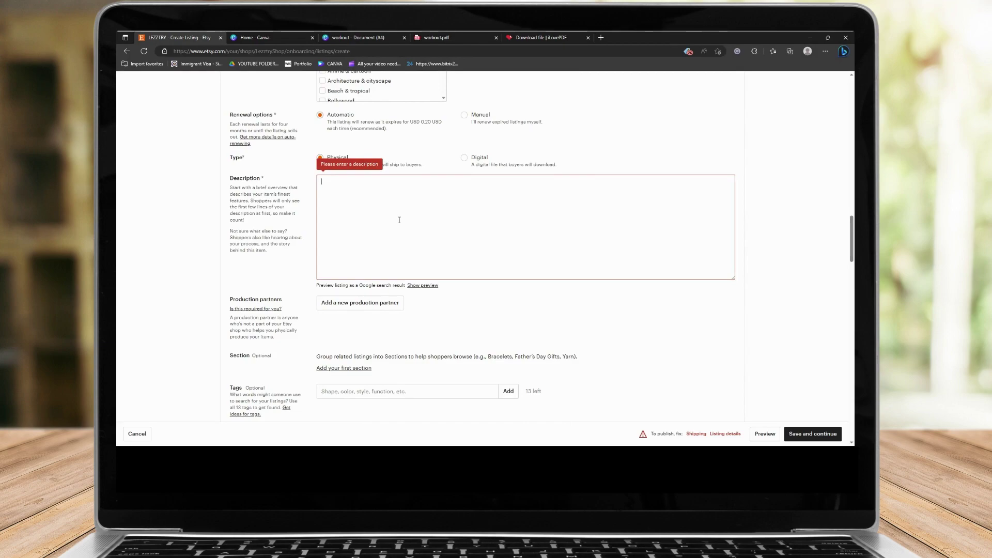
- Write 'Workout' as the description, then set origin postal code 2000 and 1 business day processing
type("Workout")
scroll(414, 233, "down", 5)
scroll(413, 233, "down", 15)
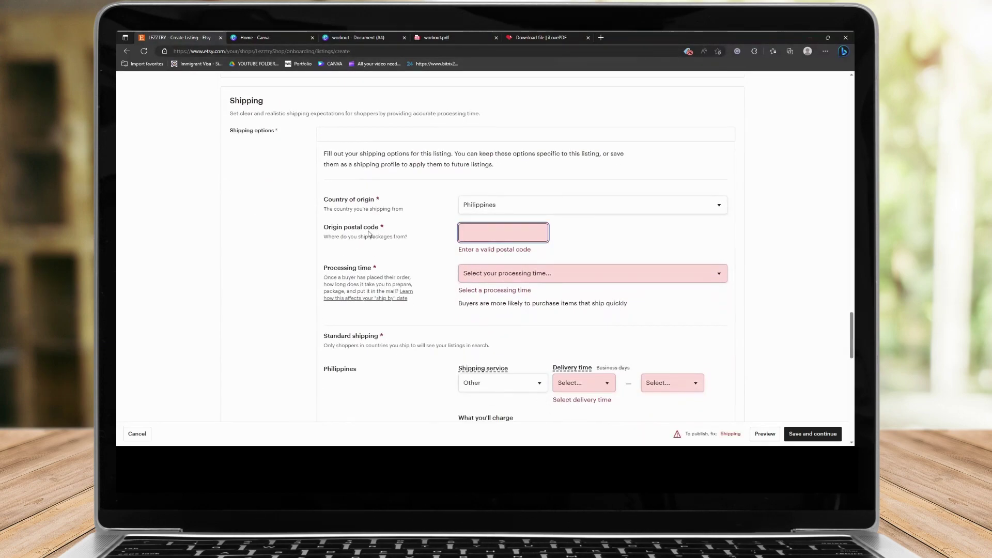
type("2000")
key("Tab")
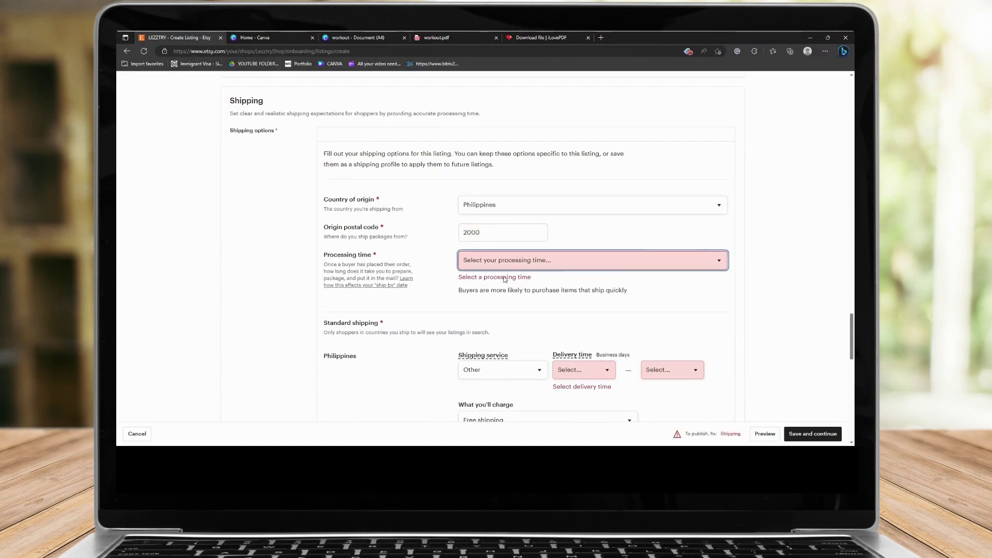
key("Down")
- Set delivery times for the Philippines and everywhere else, then save and continue
scroll(592, 306, "down", 1)
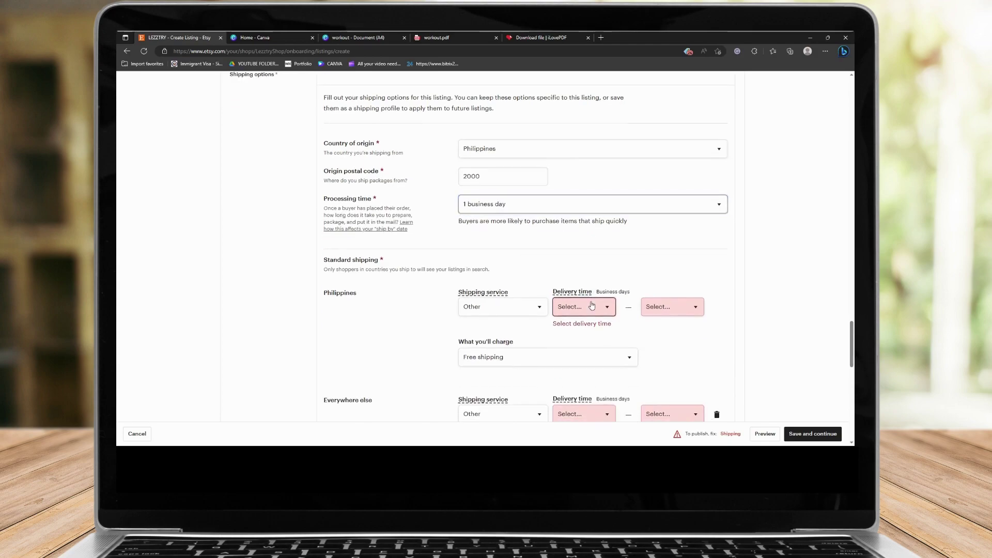
left_click(592, 306)
left_click(588, 285)
scroll(595, 295, "down", 2)
left_click(599, 289)
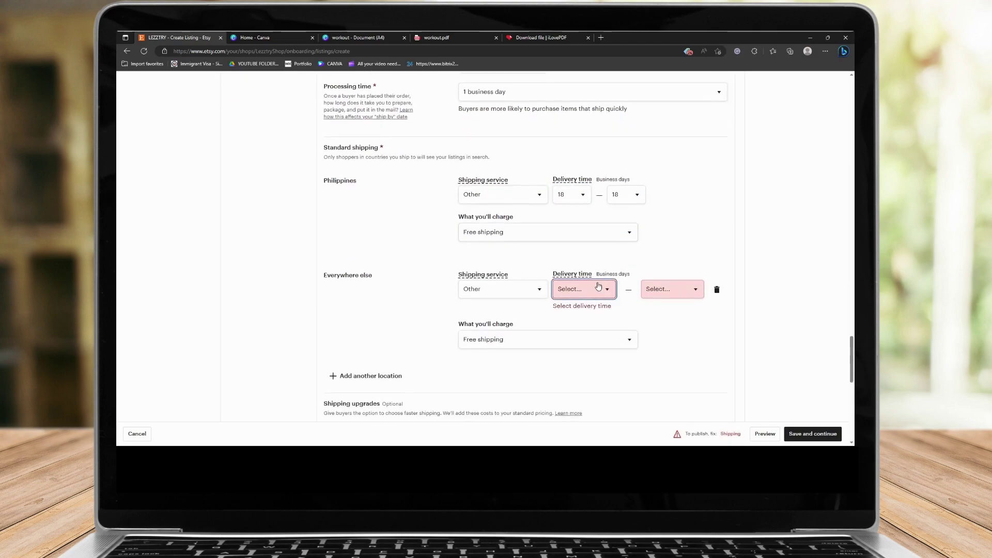
key("Down")
scroll(715, 288, "down", 8)
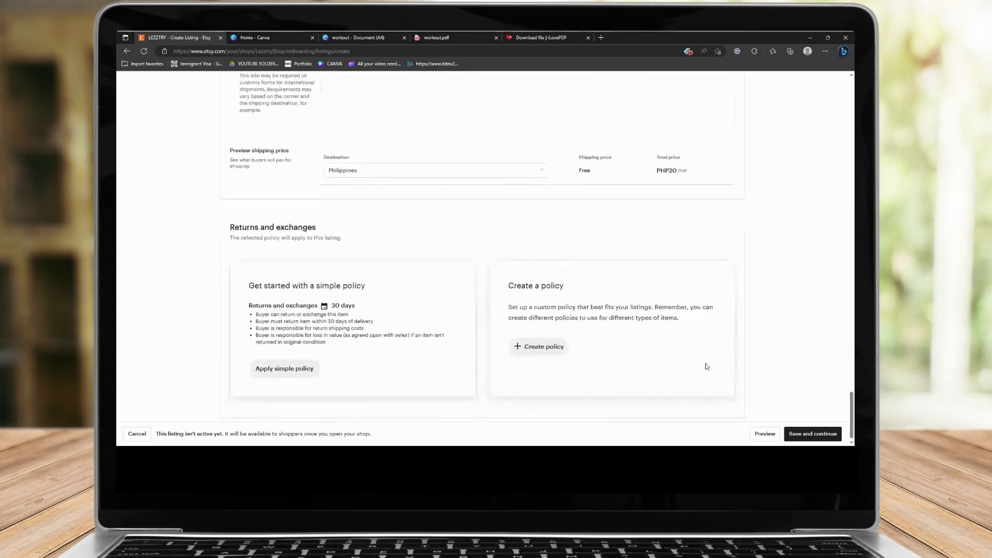
left_click(813, 433)
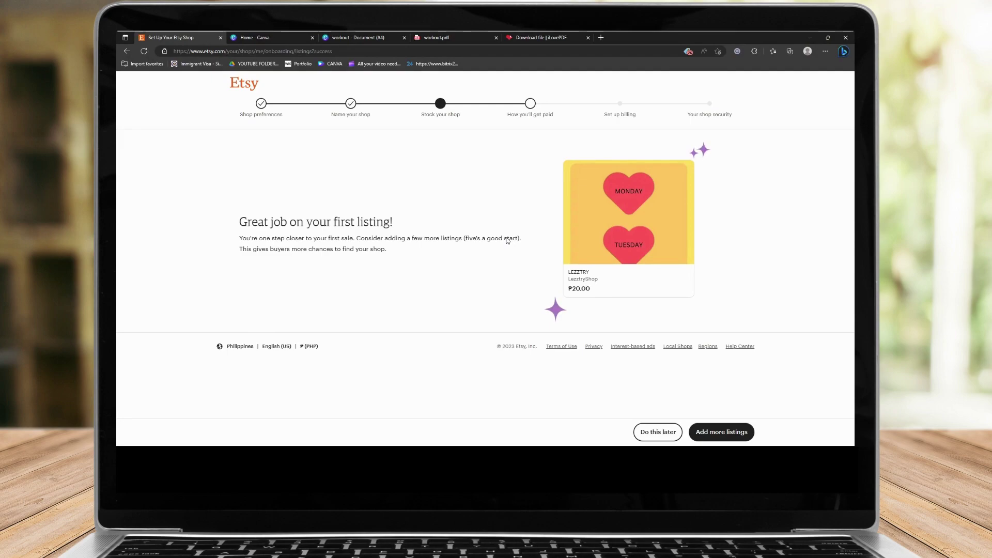
- Choose Do this later on the first-listing success page to reach How you'll get paid
left_click_drag(360, 239, 419, 253)
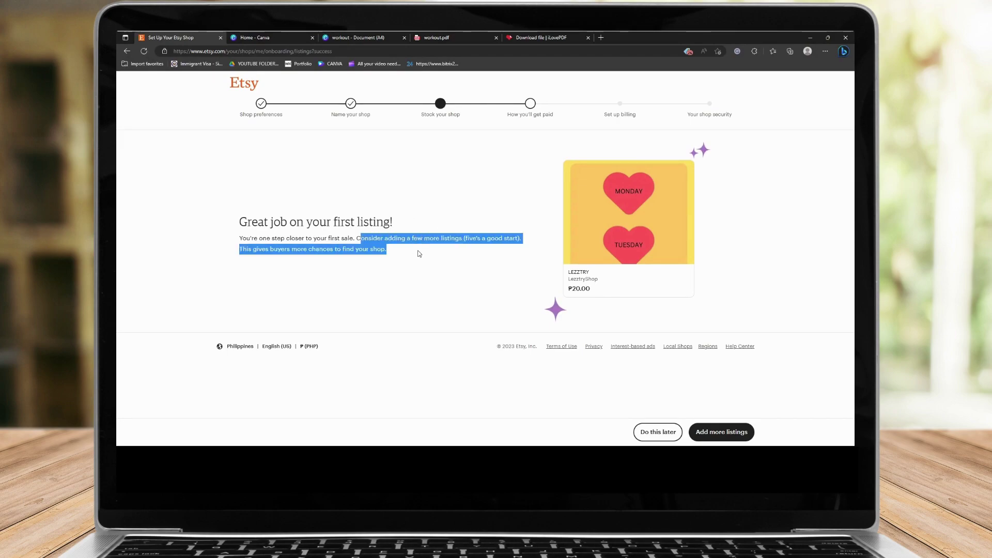
left_click(490, 293)
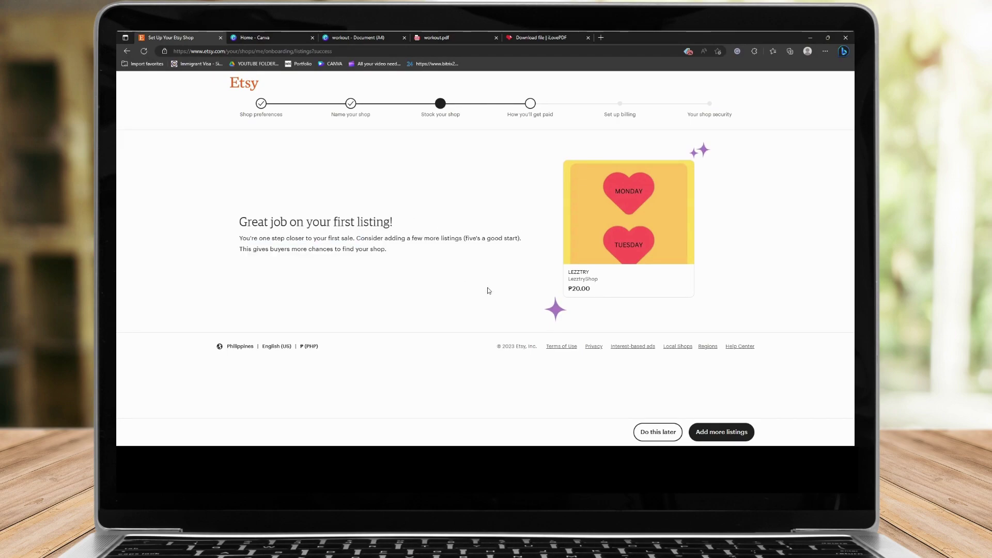
left_click(676, 434)
left_click_drag(414, 147, 634, 177)
left_click(689, 193)
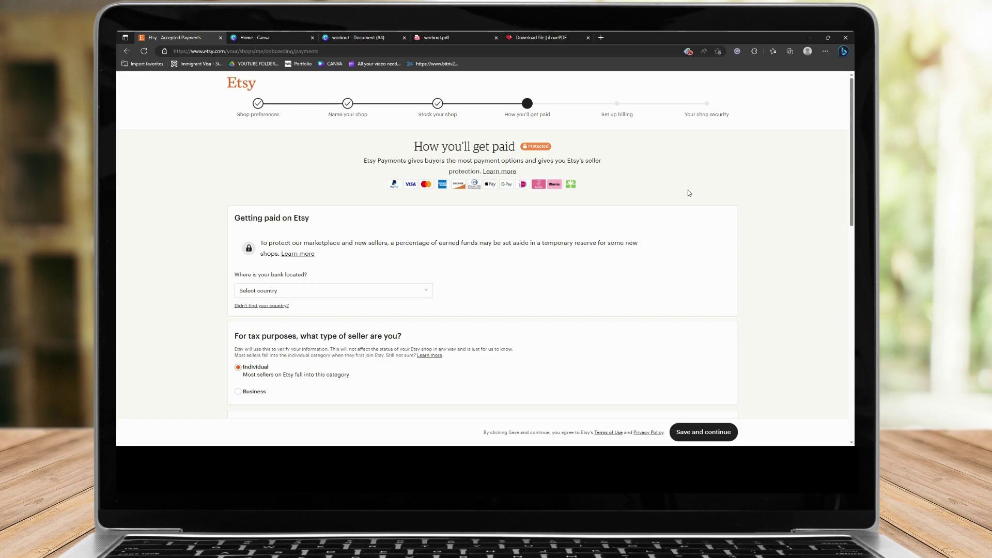
scroll(164, 279, "down", 6)
scroll(164, 279, "up", 6)
scroll(164, 279, "down", 4)
scroll(164, 279, "down", 10)
scroll(164, 279, "up", 15)
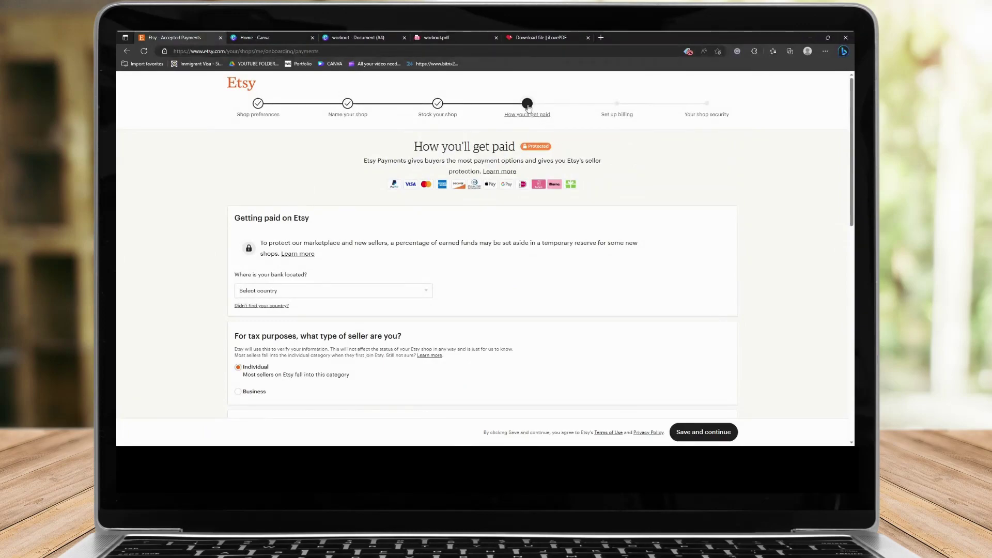
scroll(432, 165, "down", 3)
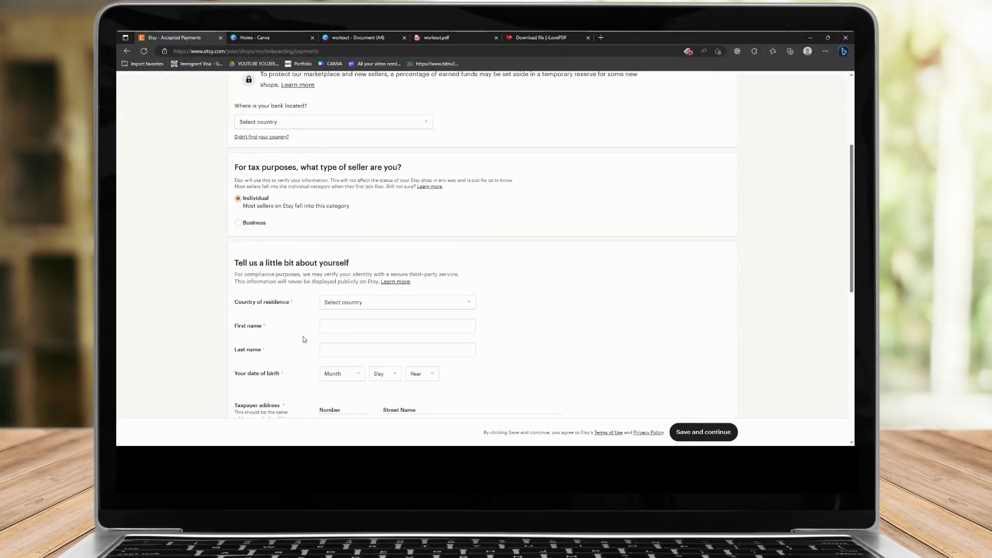
scroll(302, 340, "up", 3)
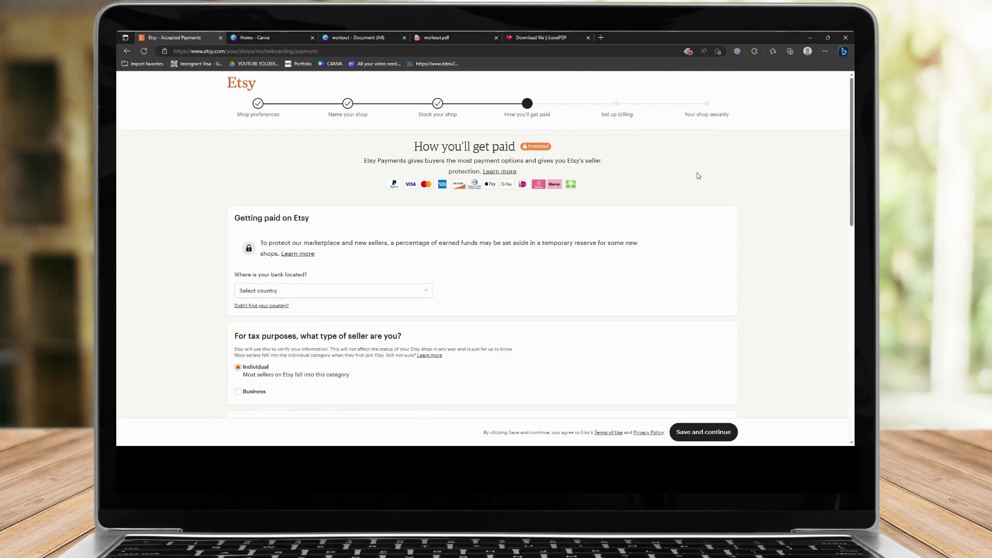
scroll(699, 175, "down", 10)
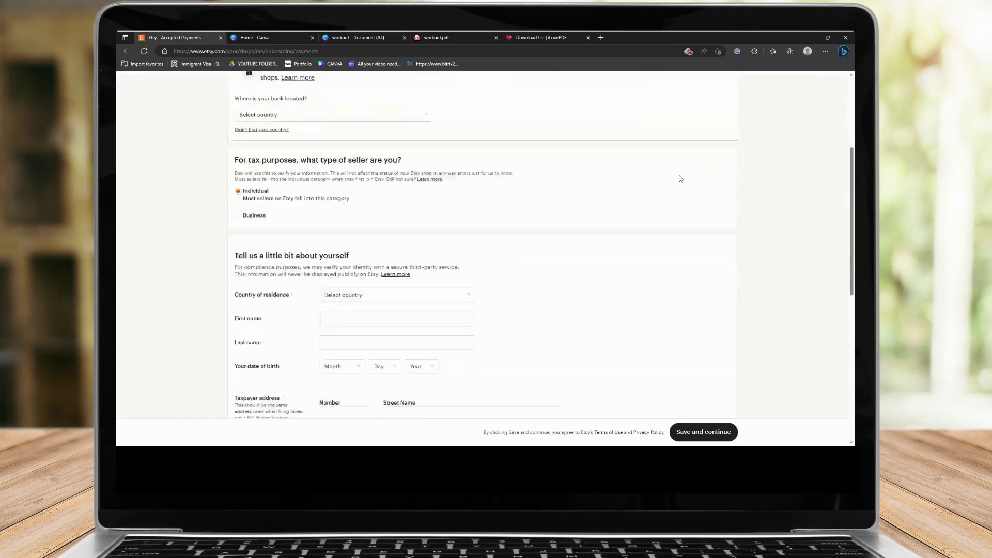
scroll(667, 171, "up", 2)
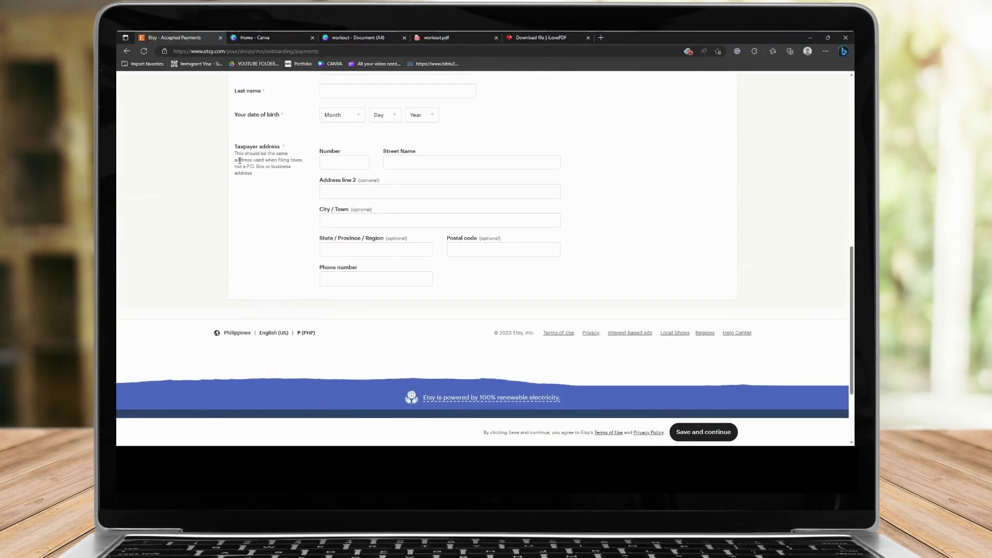
scroll(252, 154, "up", 10)
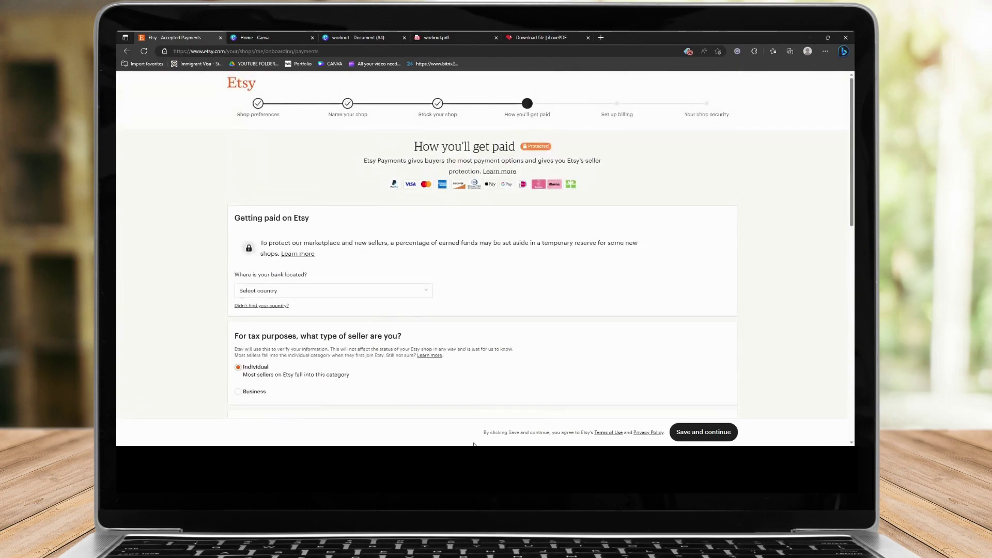